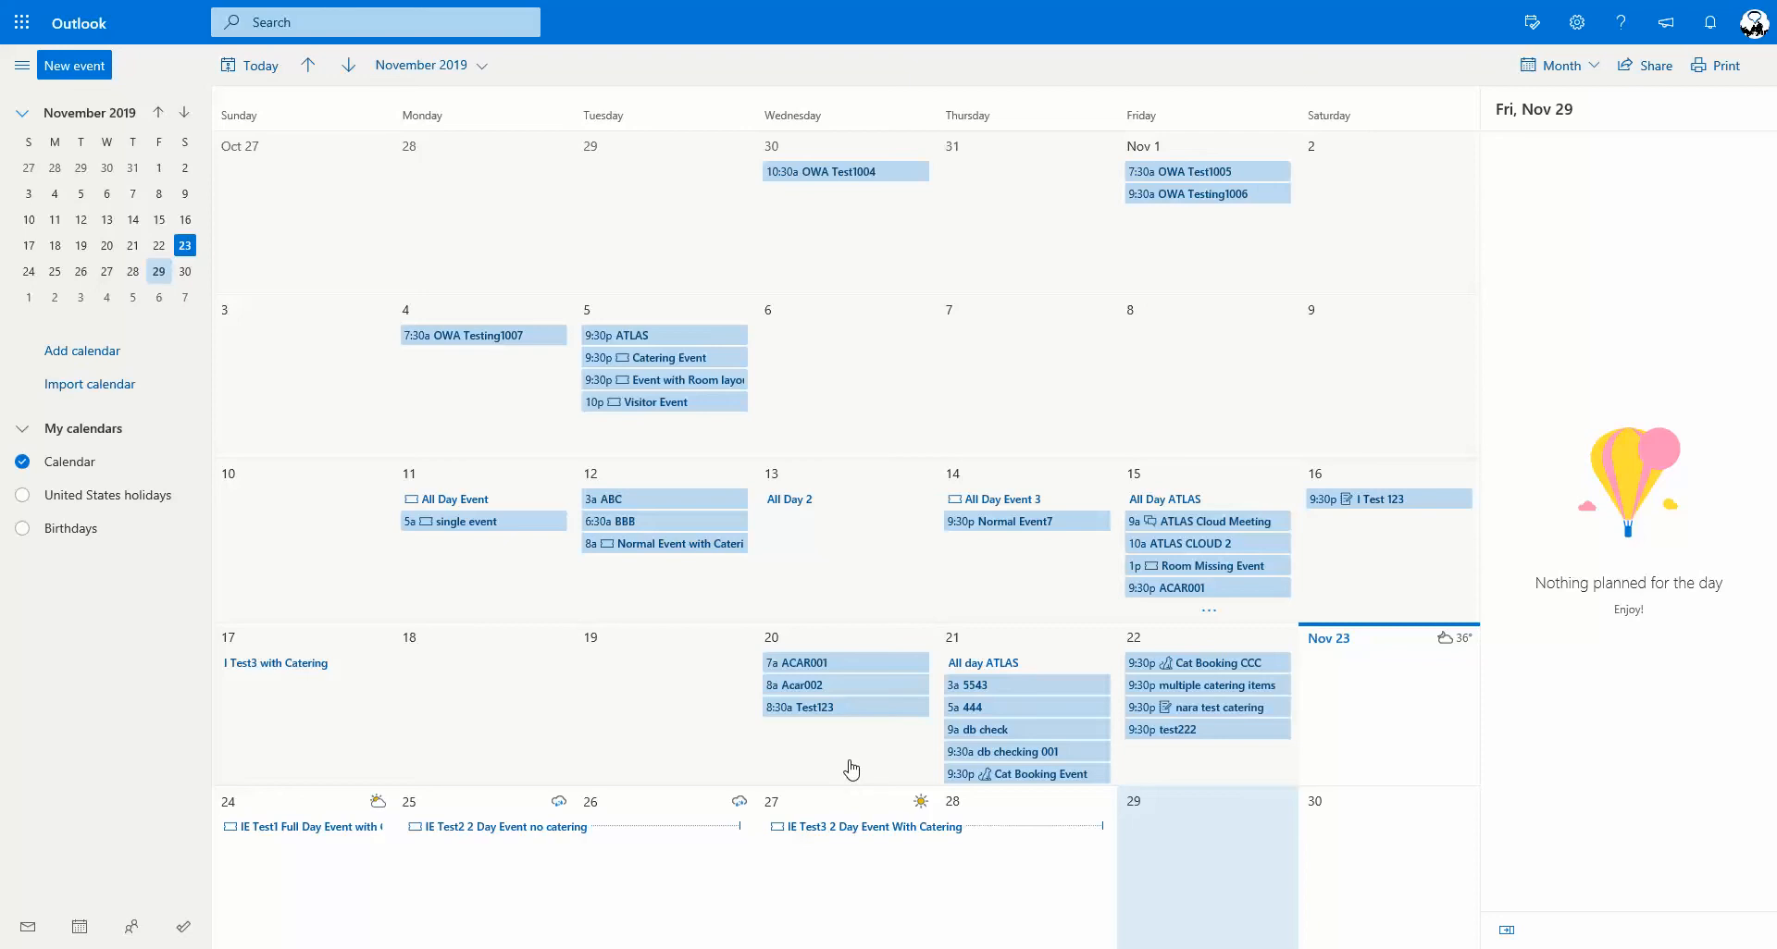
- Create a calendar event from the November 29 day cell, title it "ATLAS Cloud", and add the suggested colleague as required attendee
click(1186, 839)
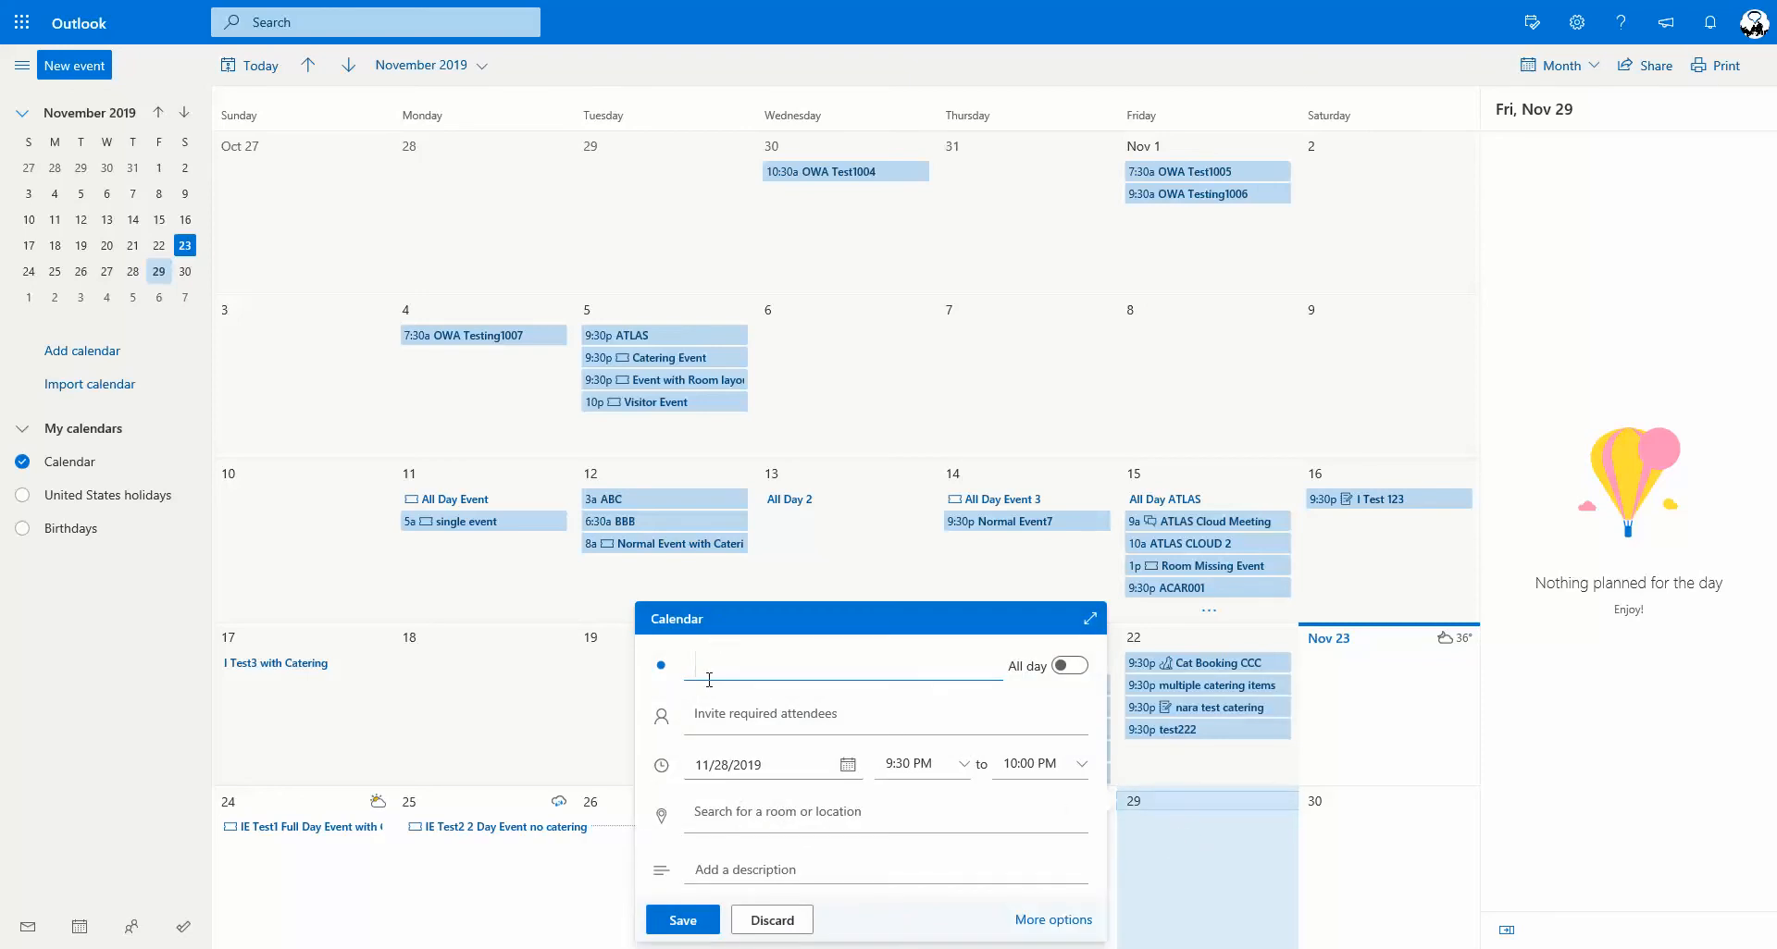
text(ATLAS Cloud)
click(758, 717)
text(mue)
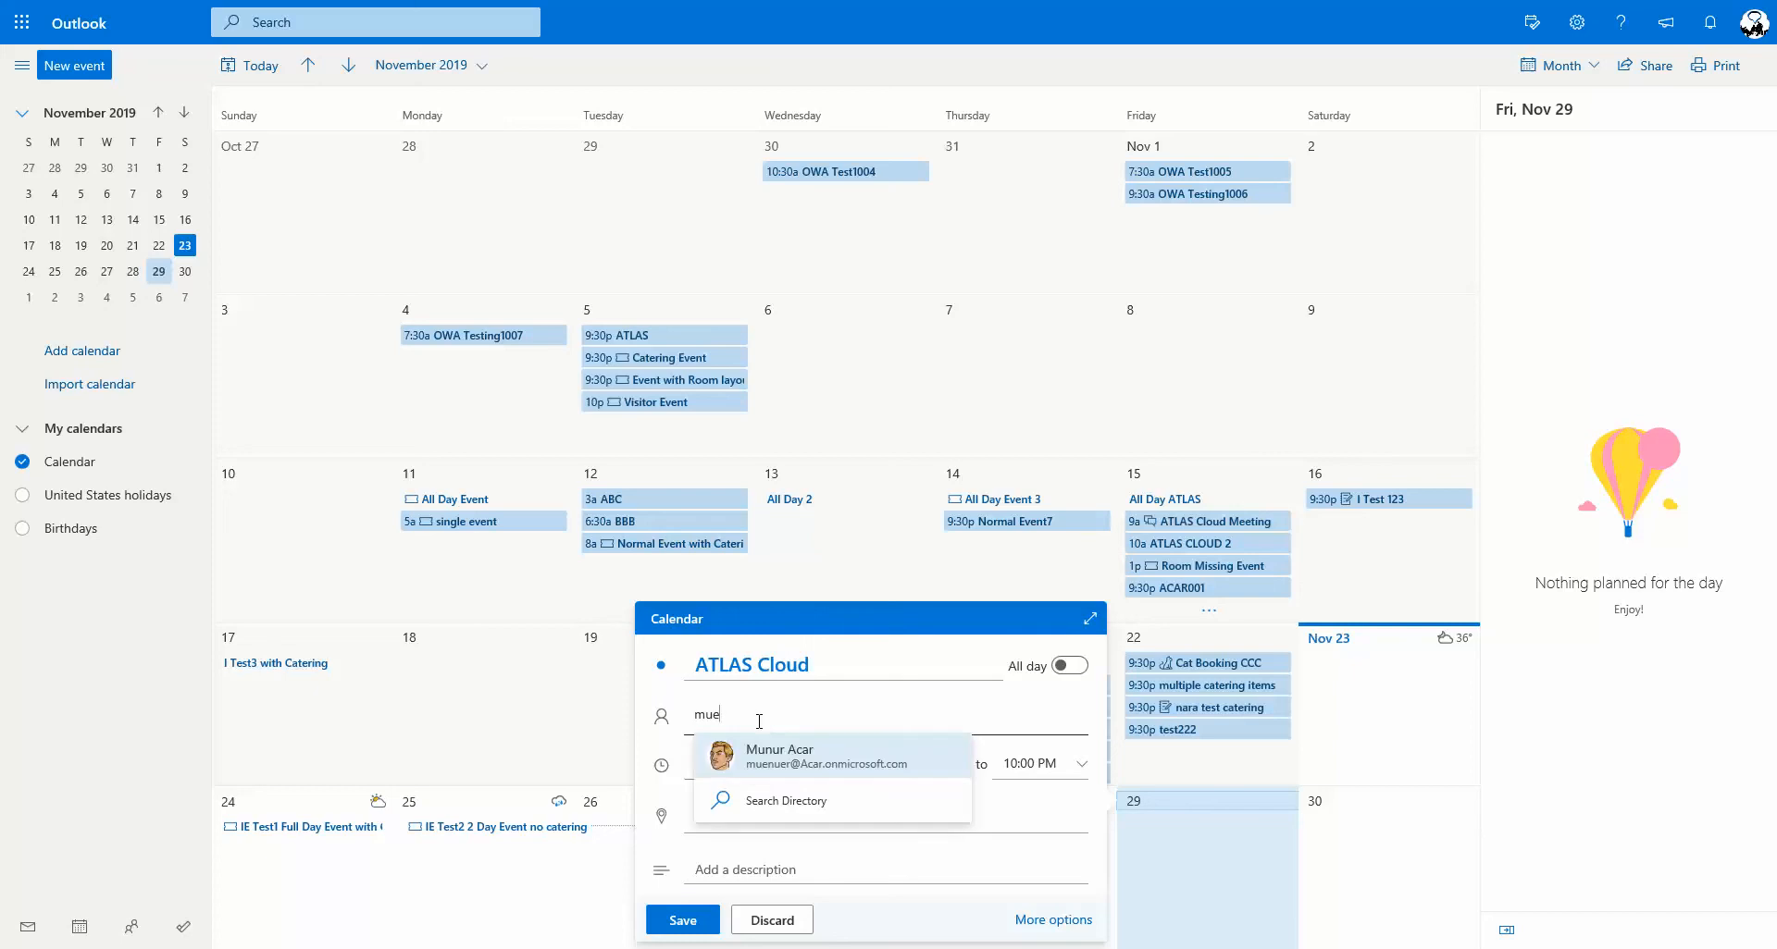
click(770, 754)
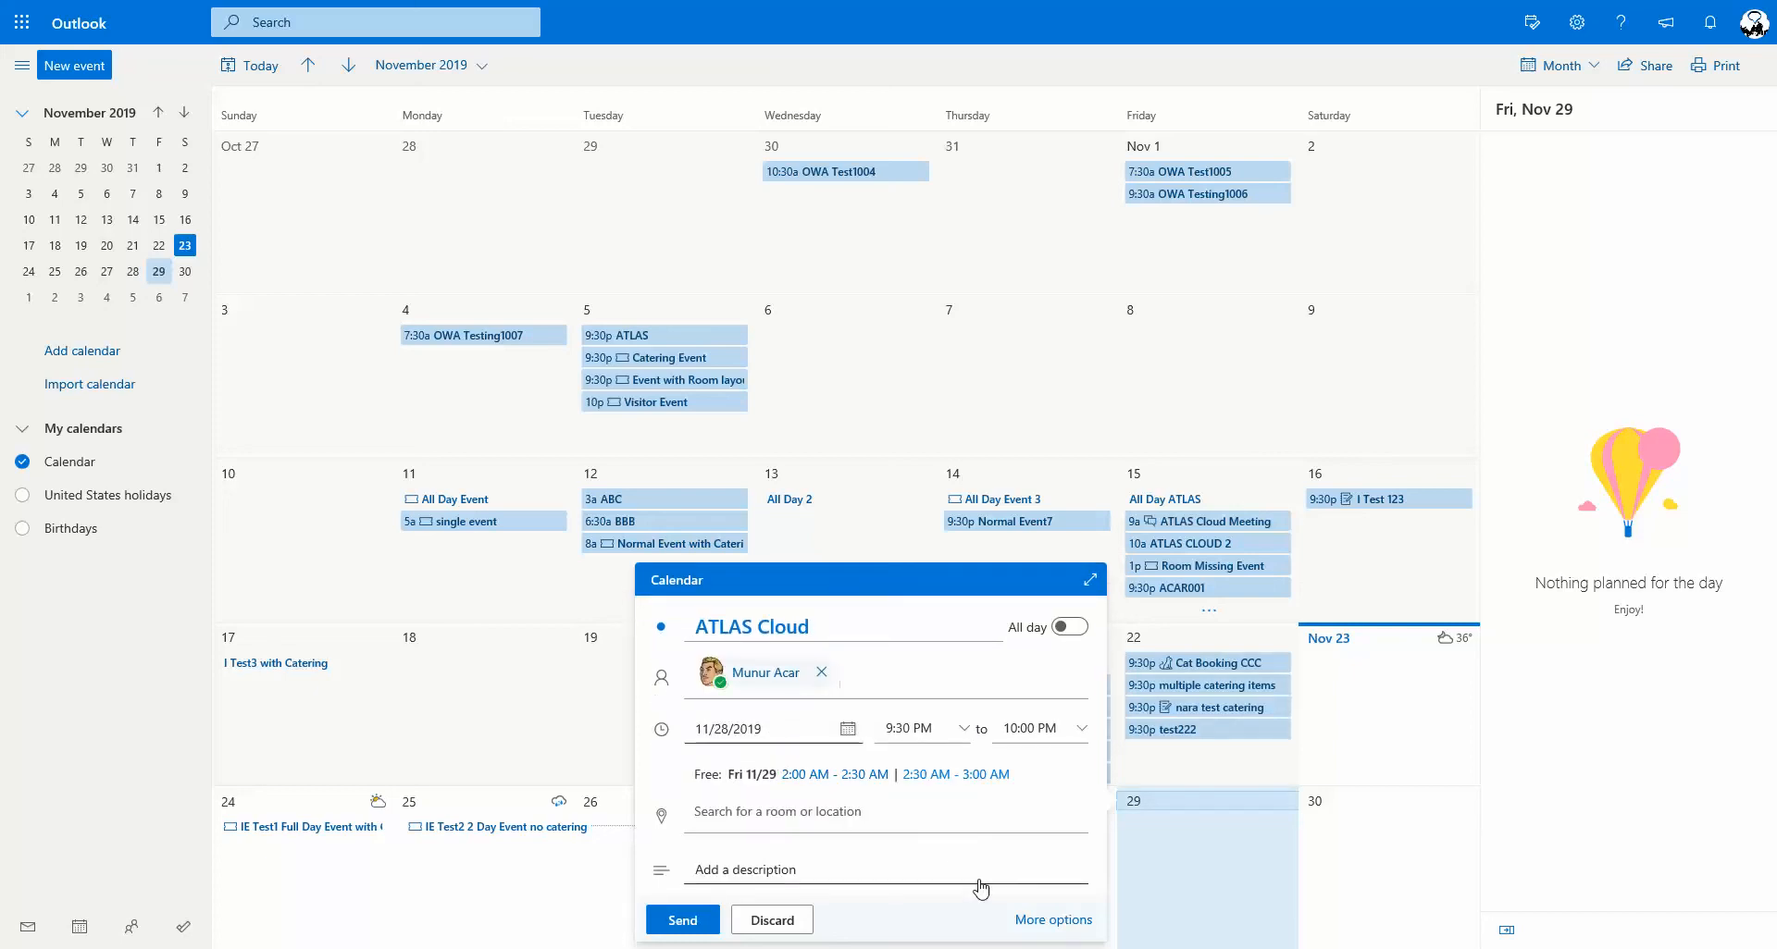
- In the full event form, open Room Manager and search for bookable resources at site New York, location 5th Avenue
click(1051, 921)
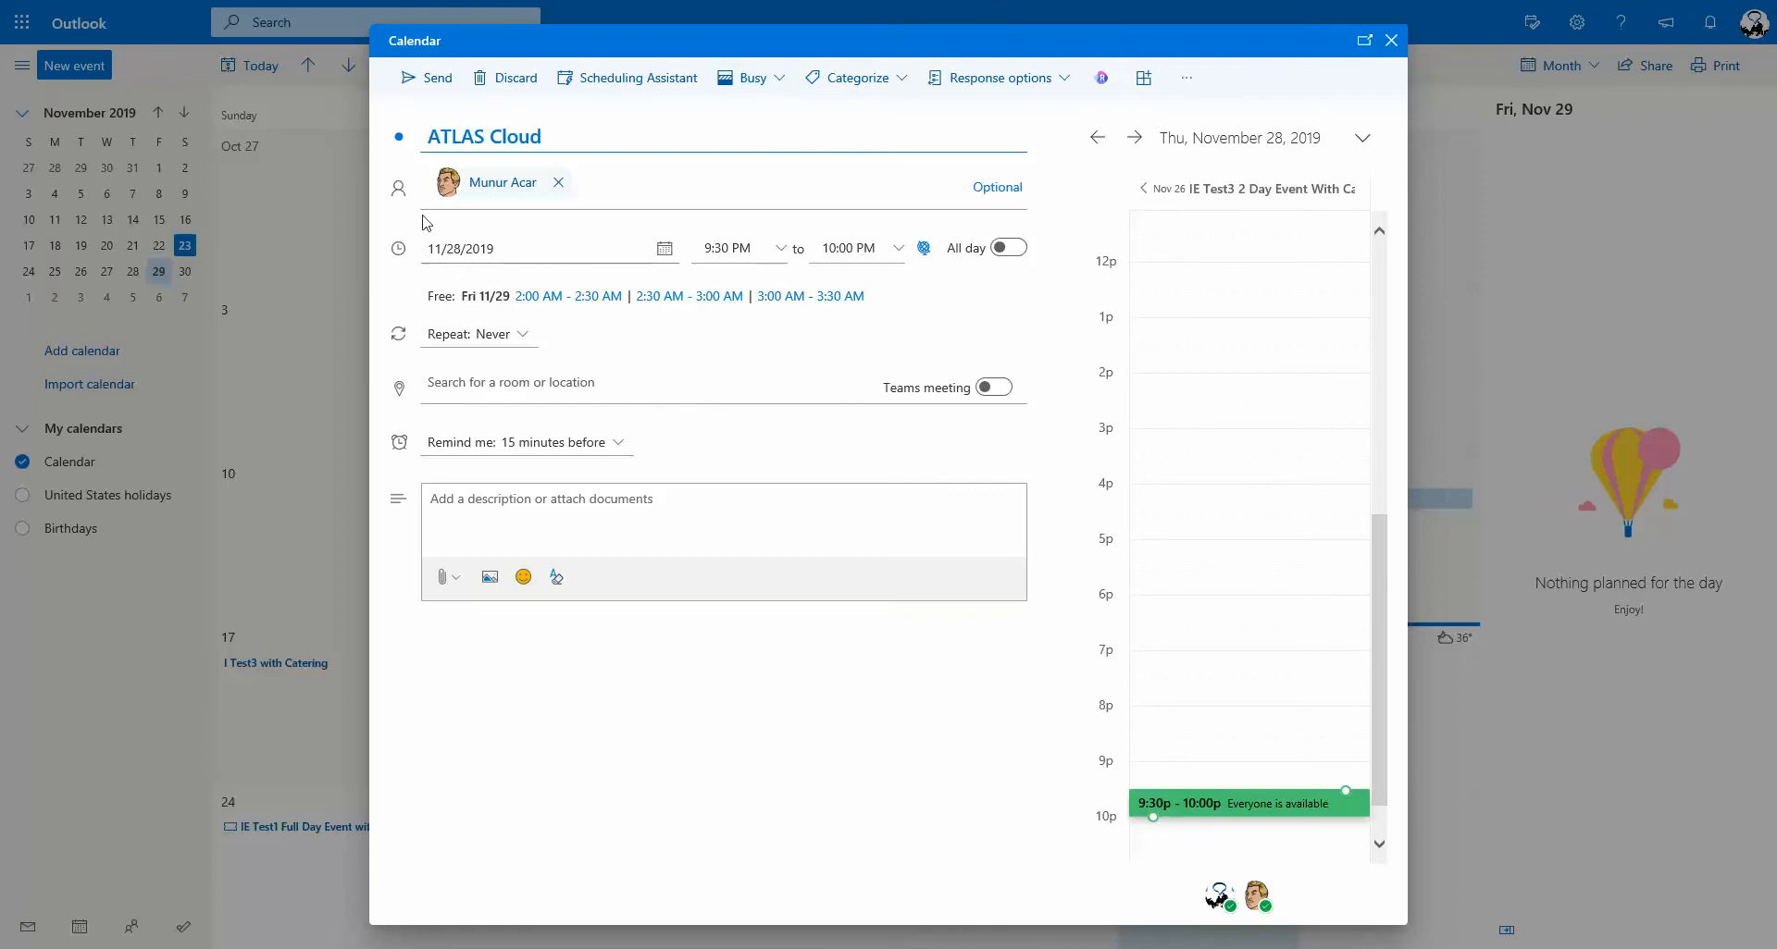
click(1103, 83)
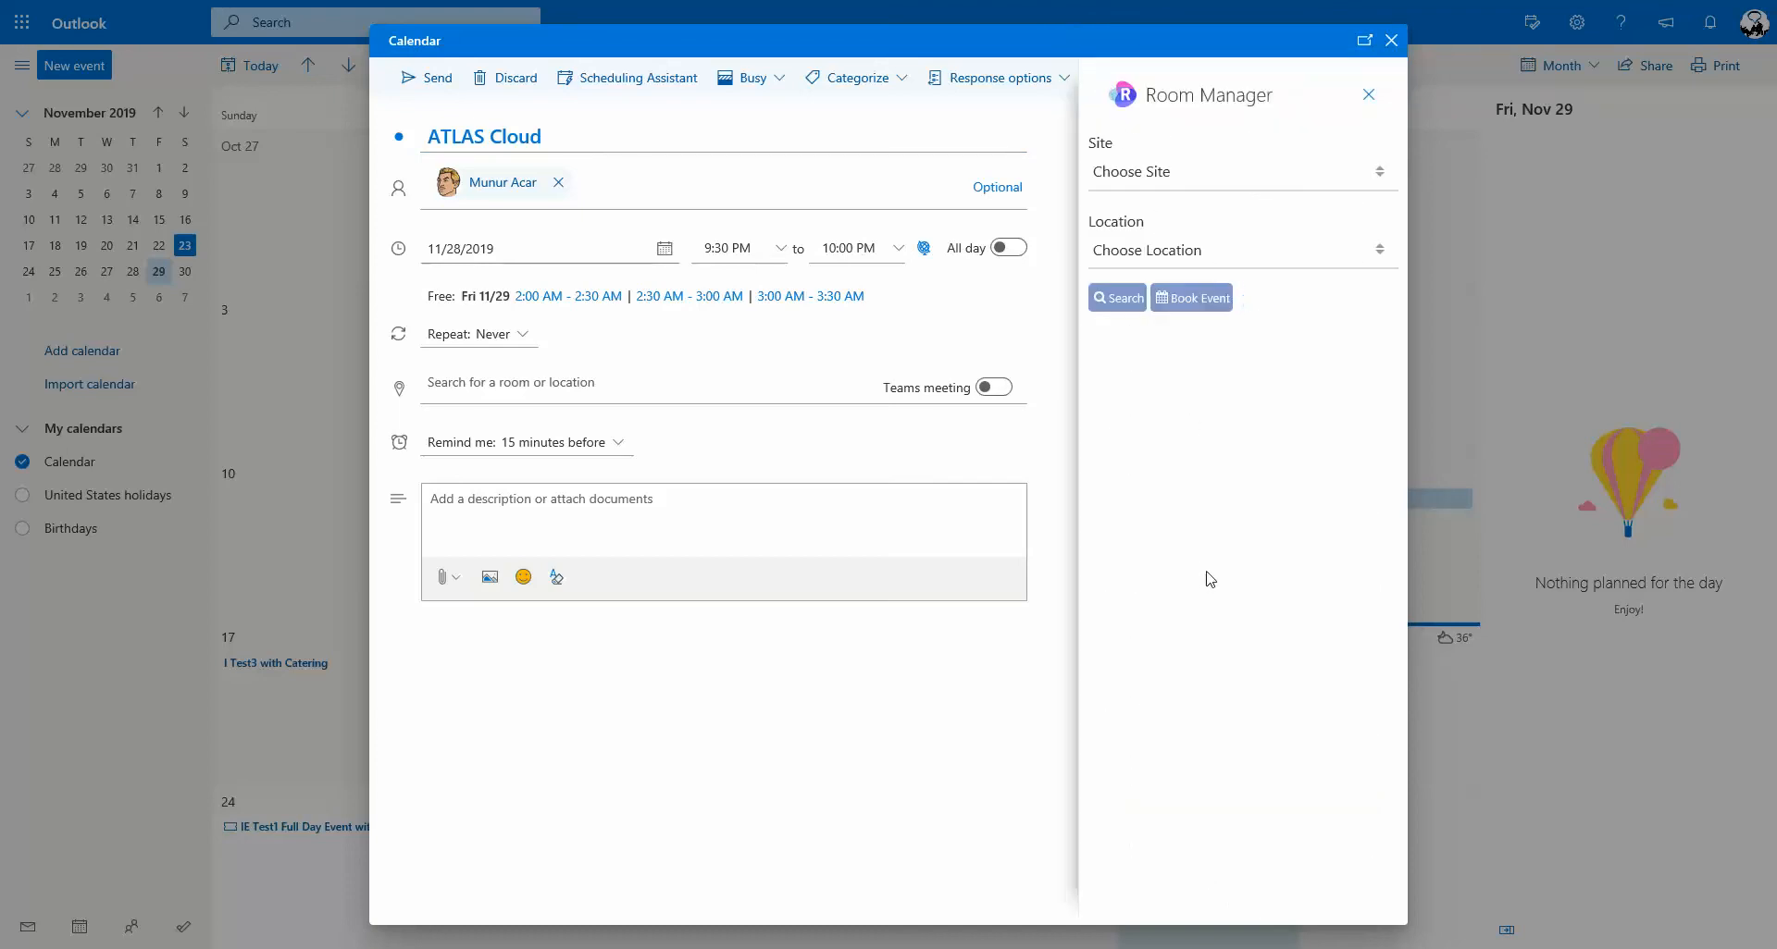
click(1241, 176)
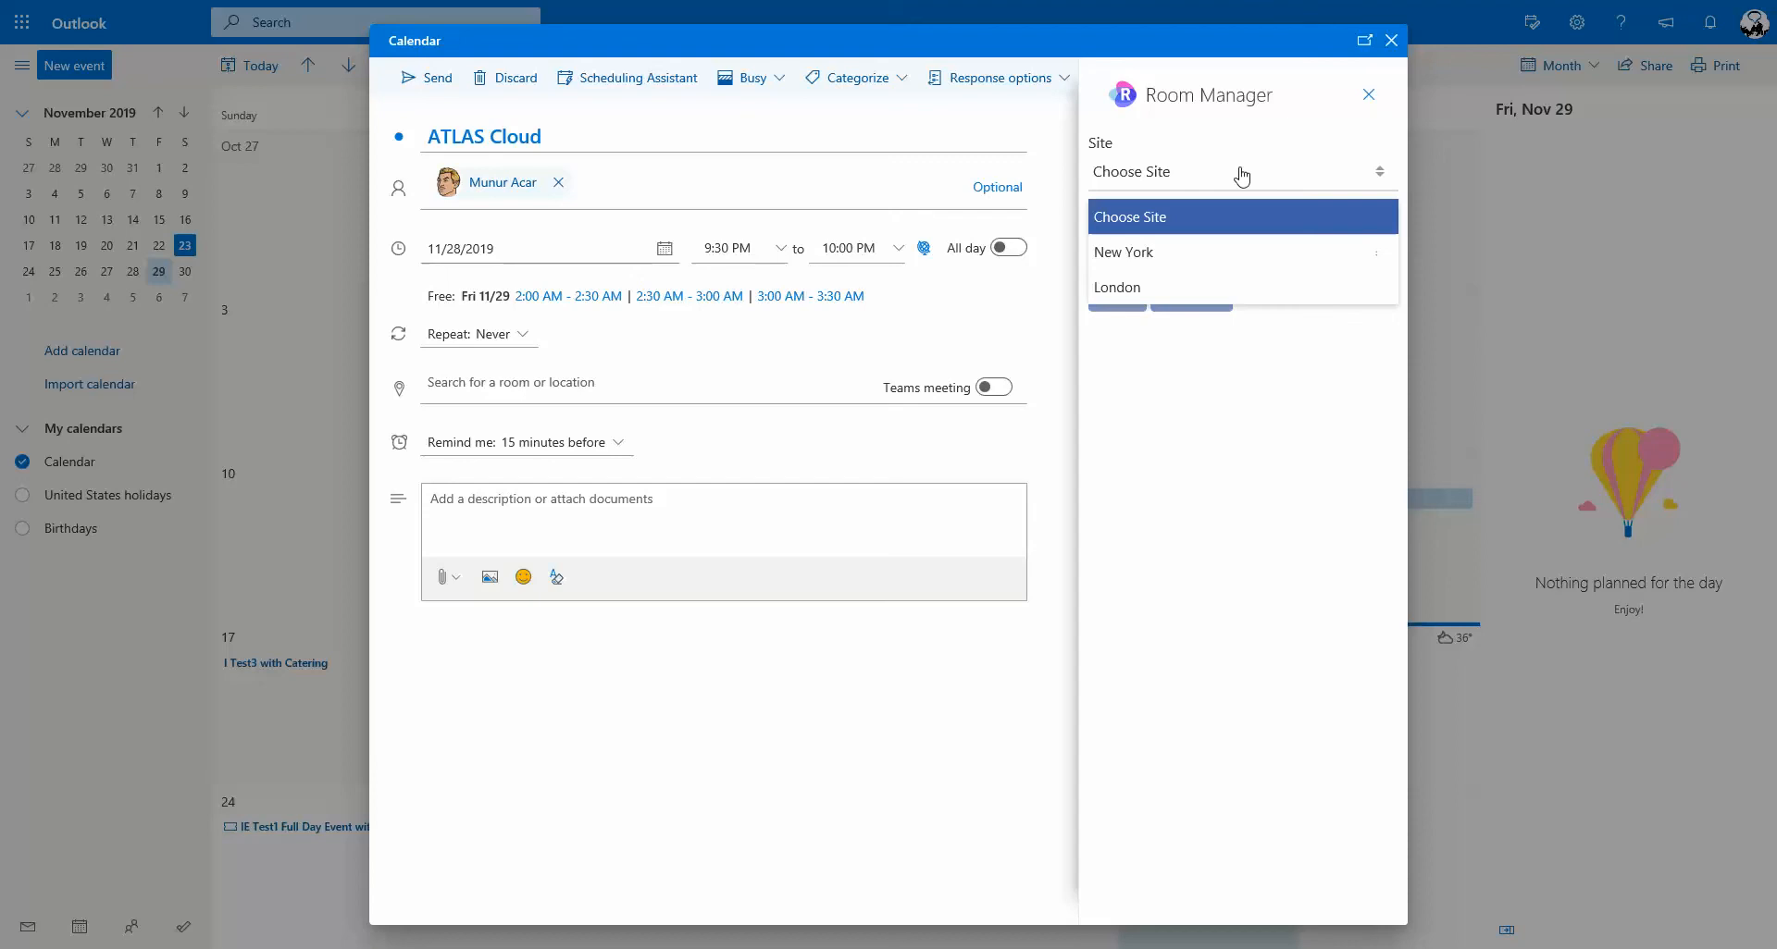
click(1241, 176)
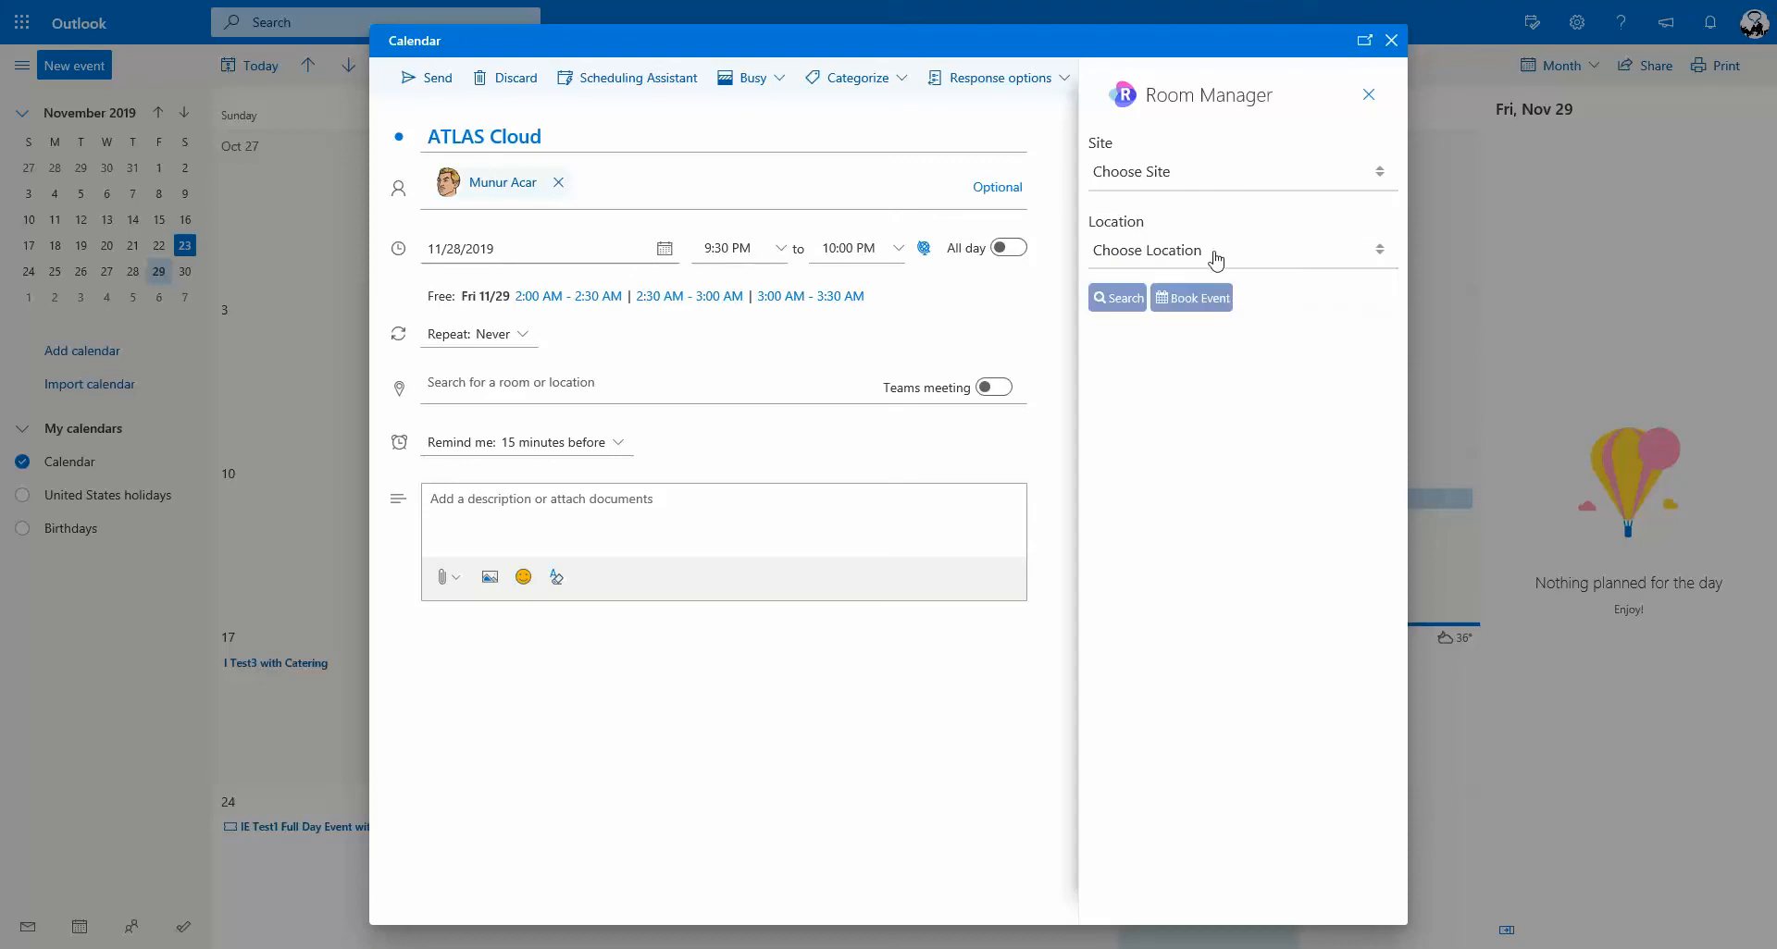
click(1215, 260)
click(1198, 173)
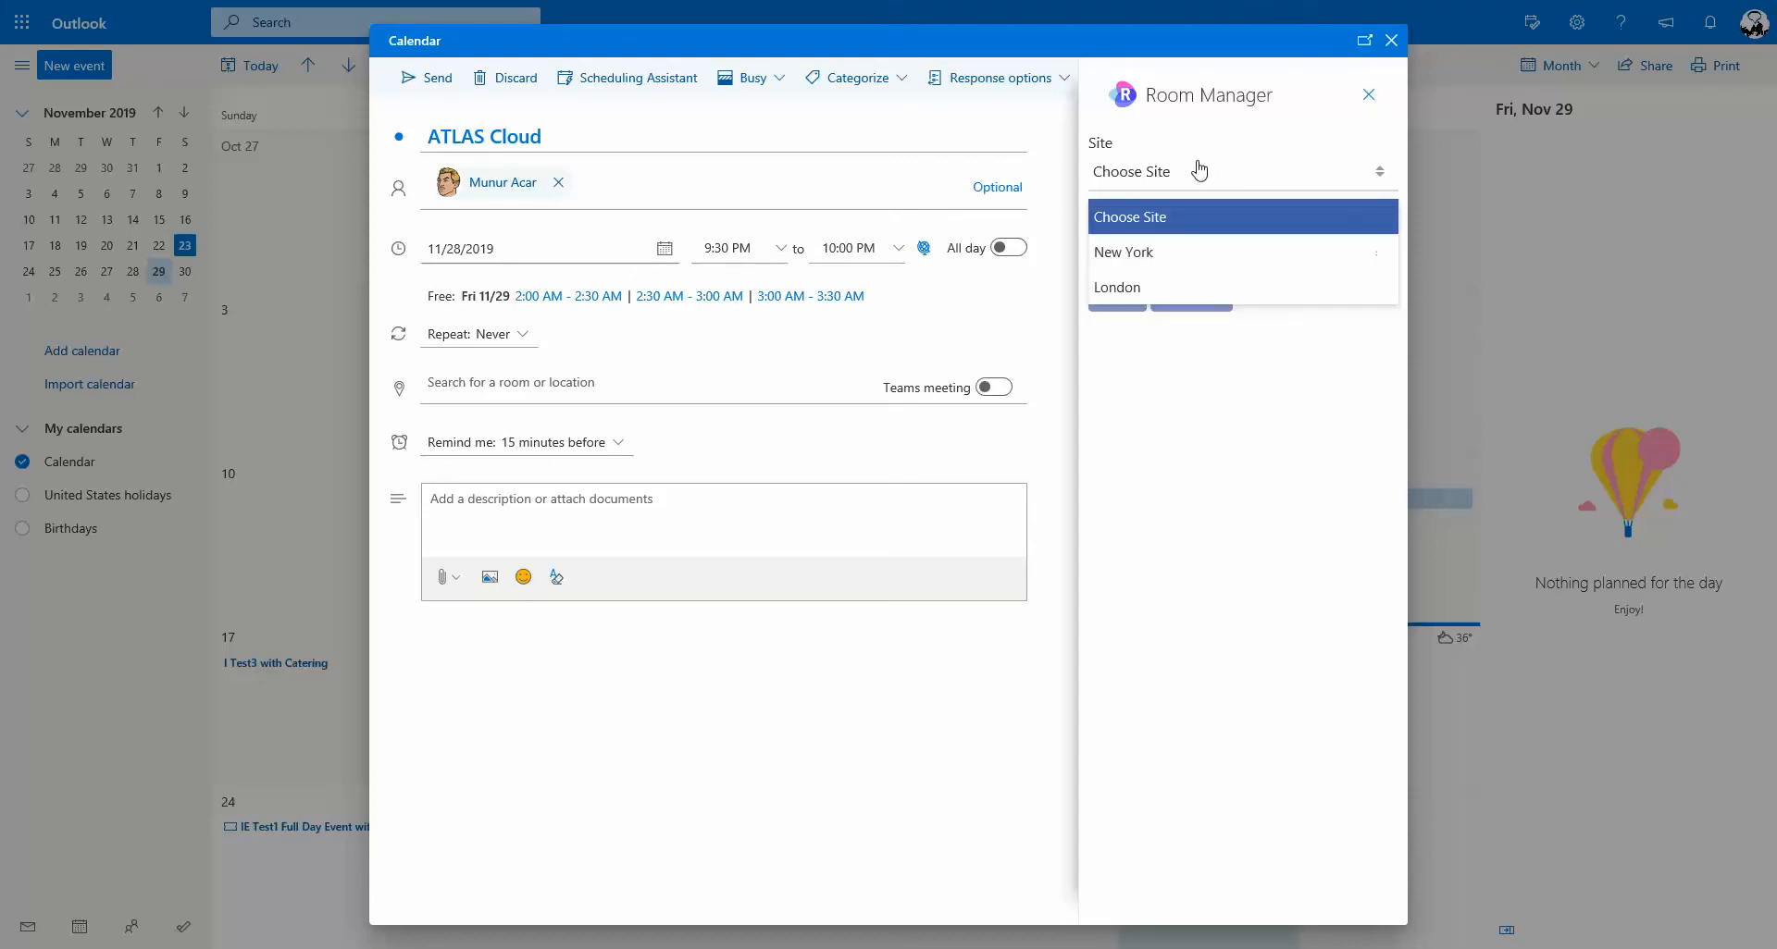
click(1138, 259)
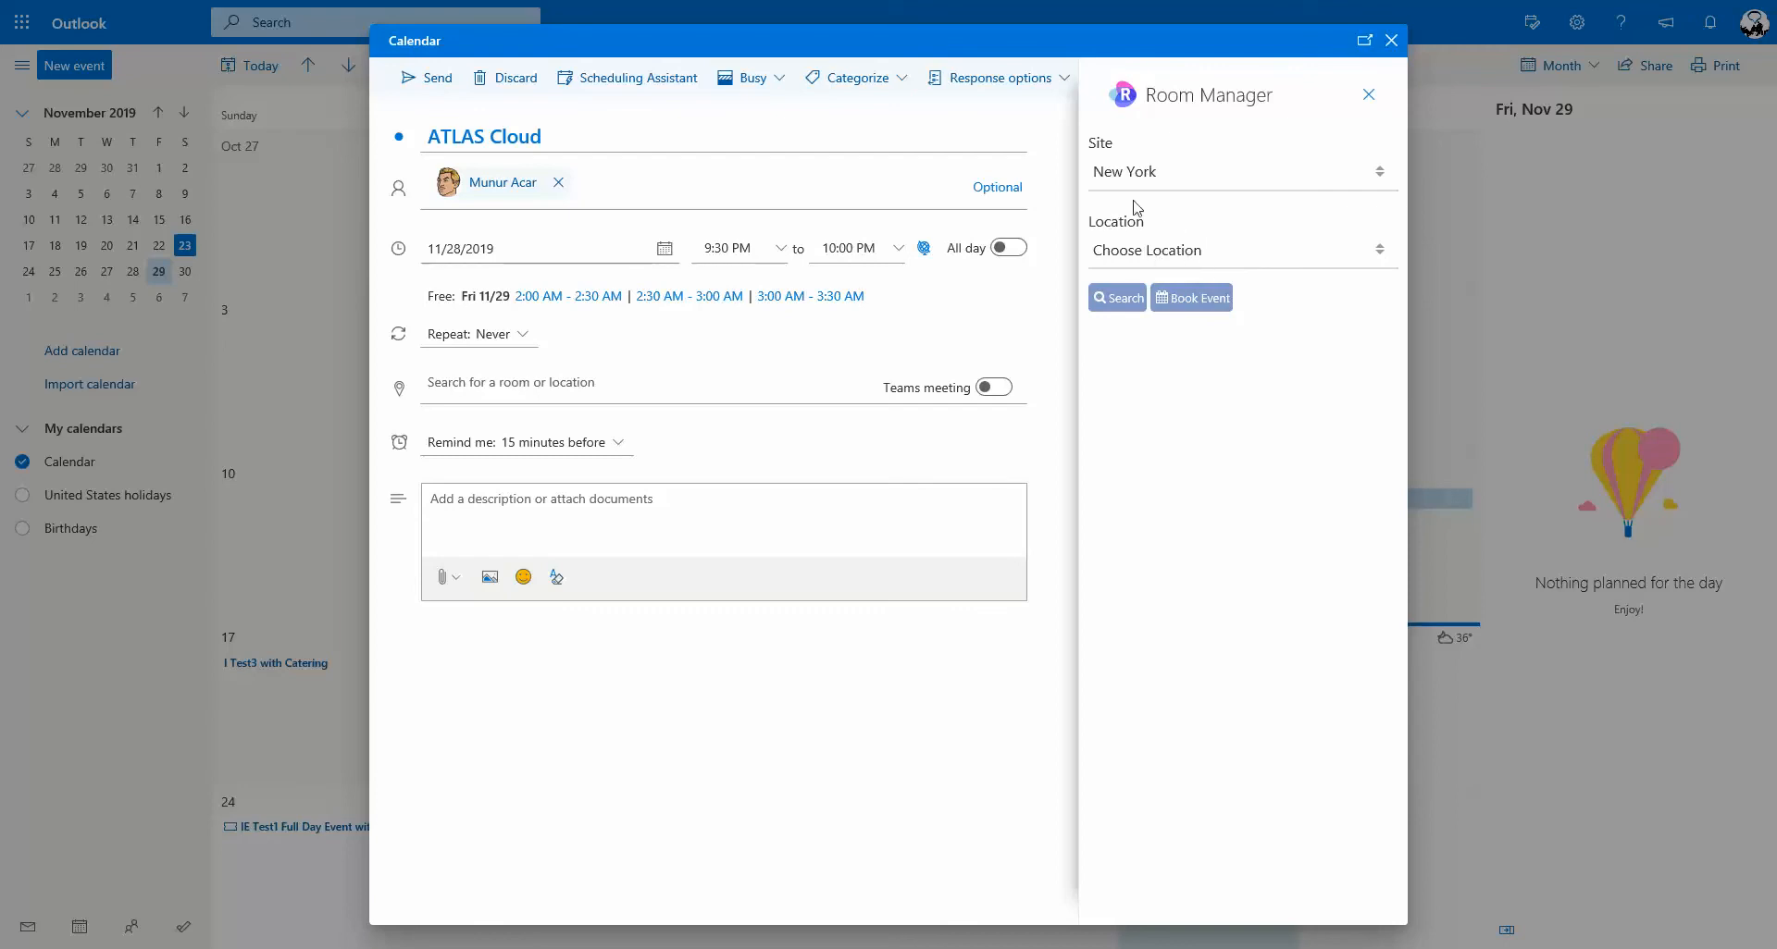
click(1233, 259)
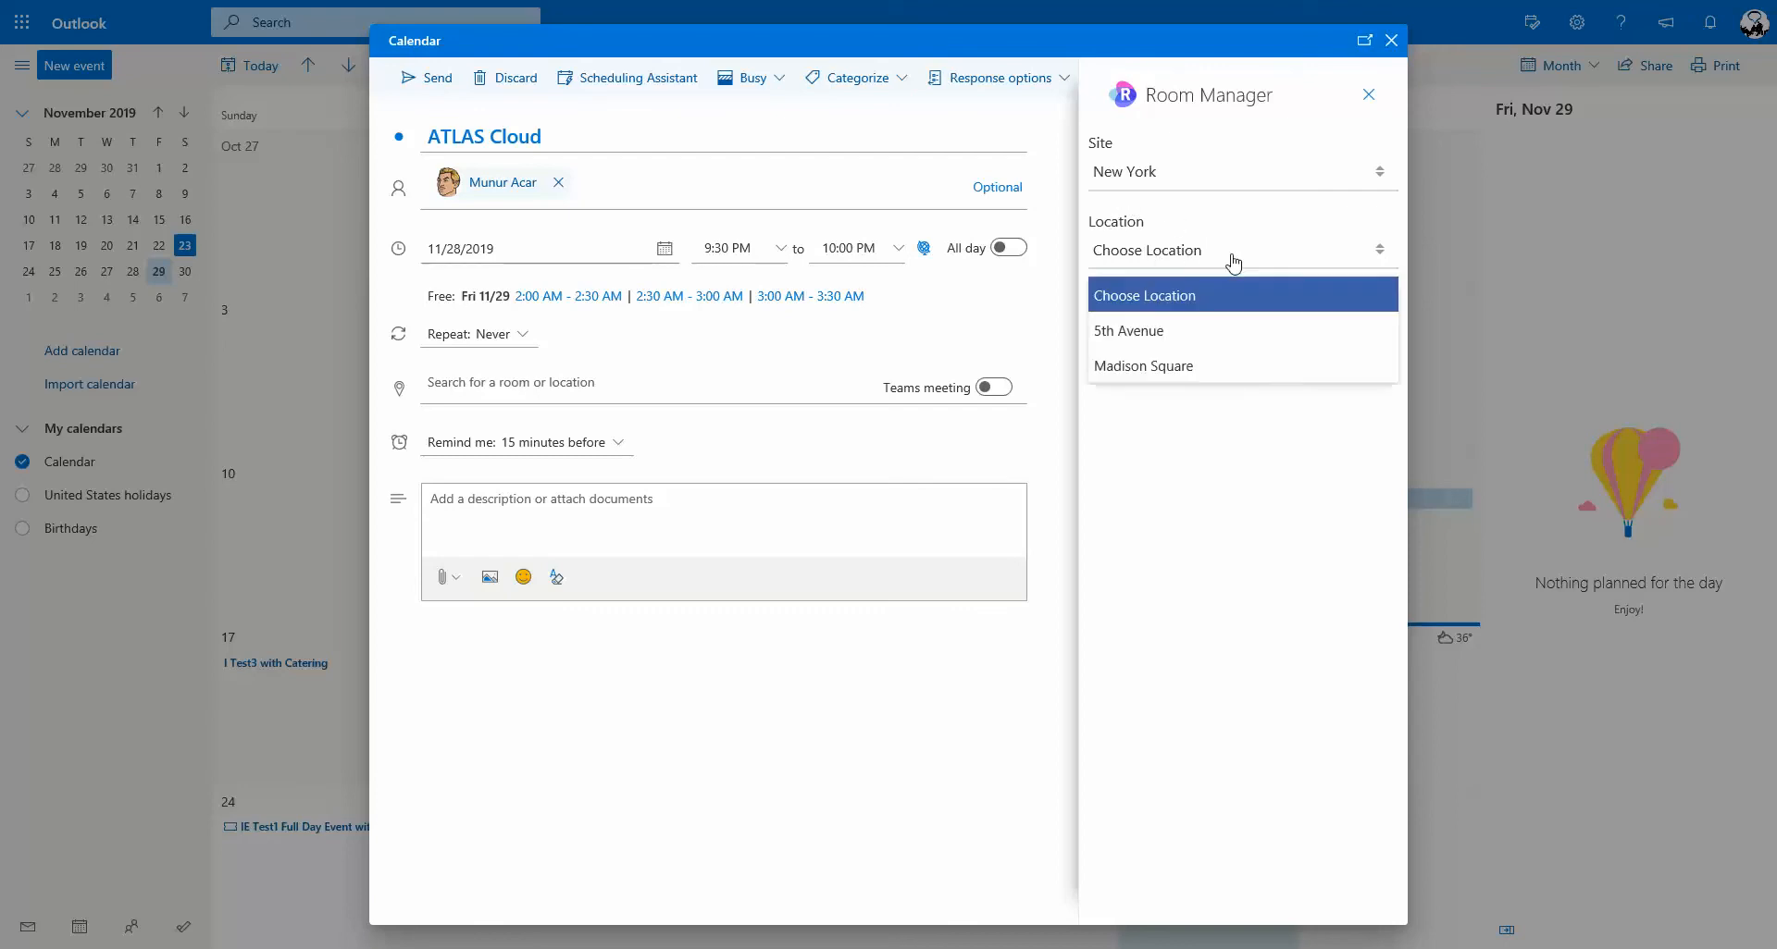
click(1141, 335)
click(1121, 304)
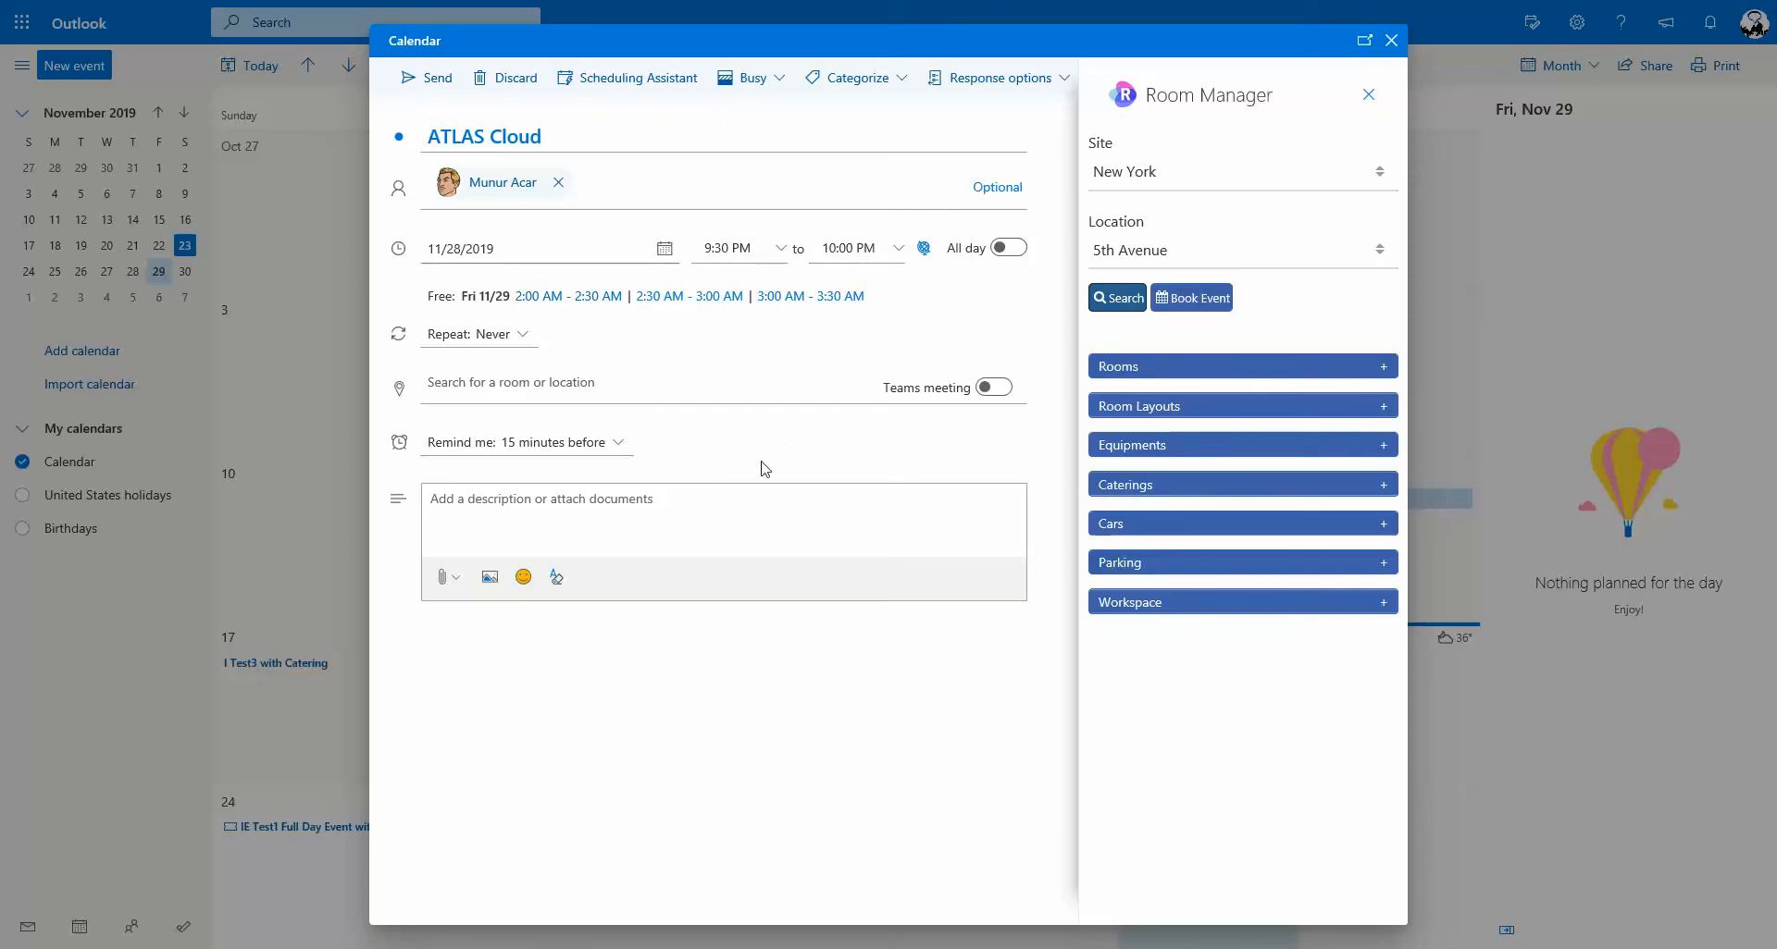
- Look through the available rooms, room layouts, equipment and catering items for the 5th Avenue location
click(1171, 373)
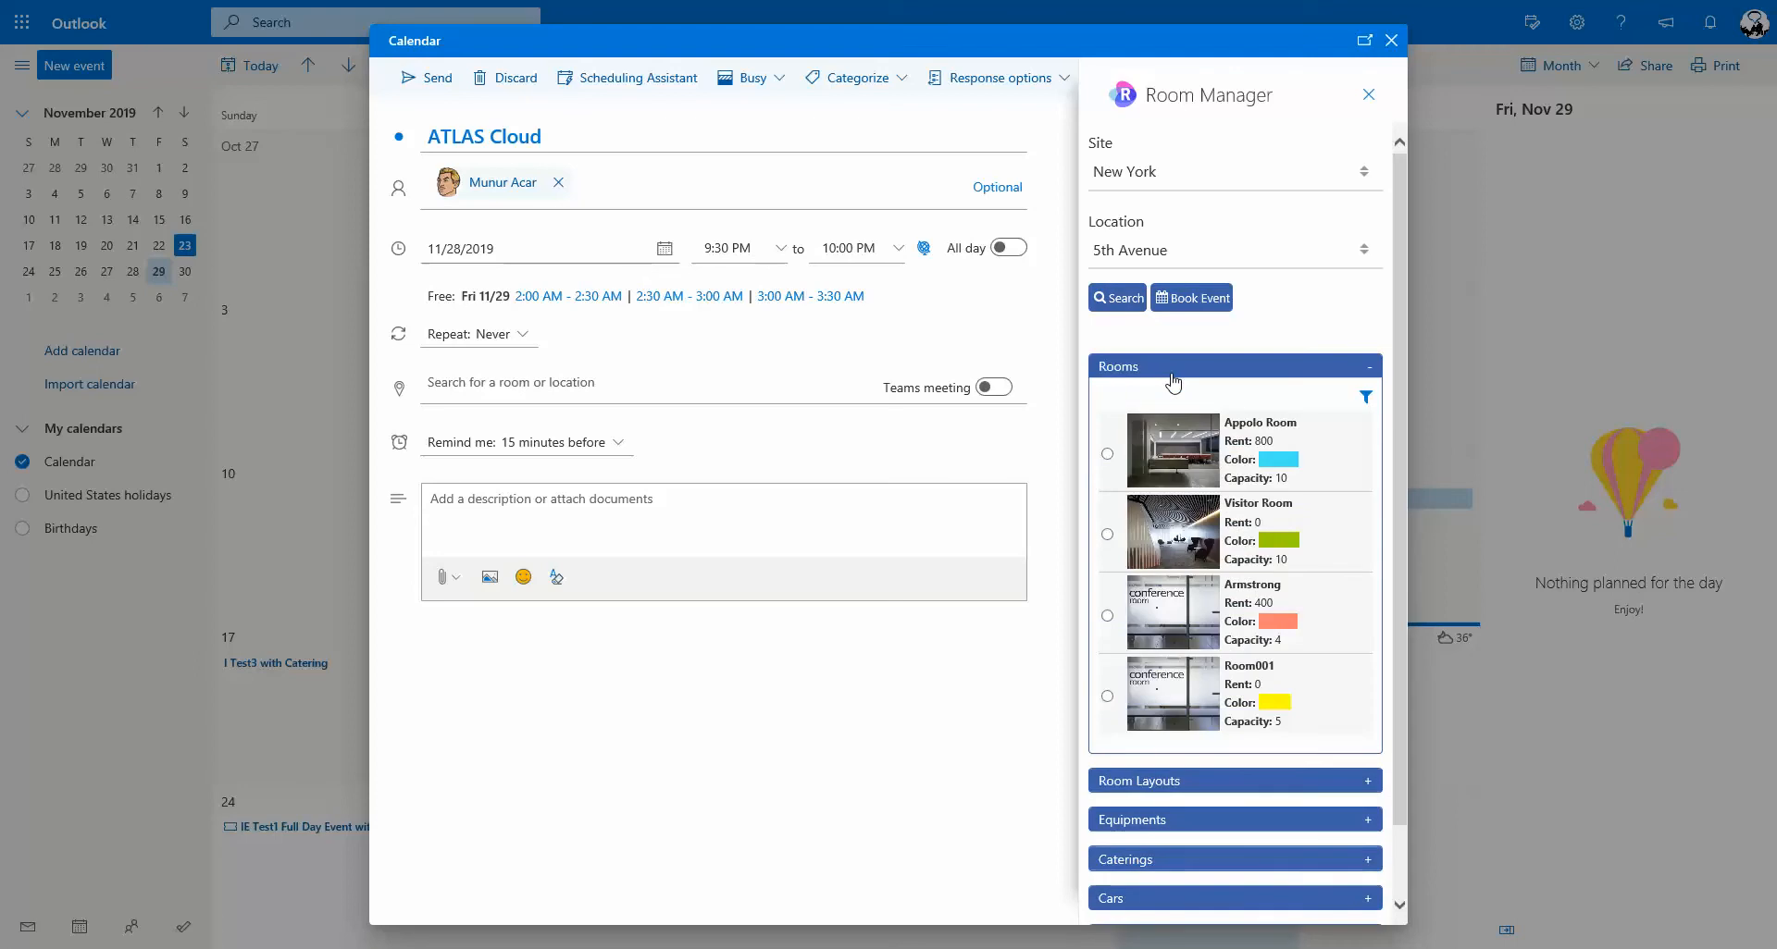
click(1172, 373)
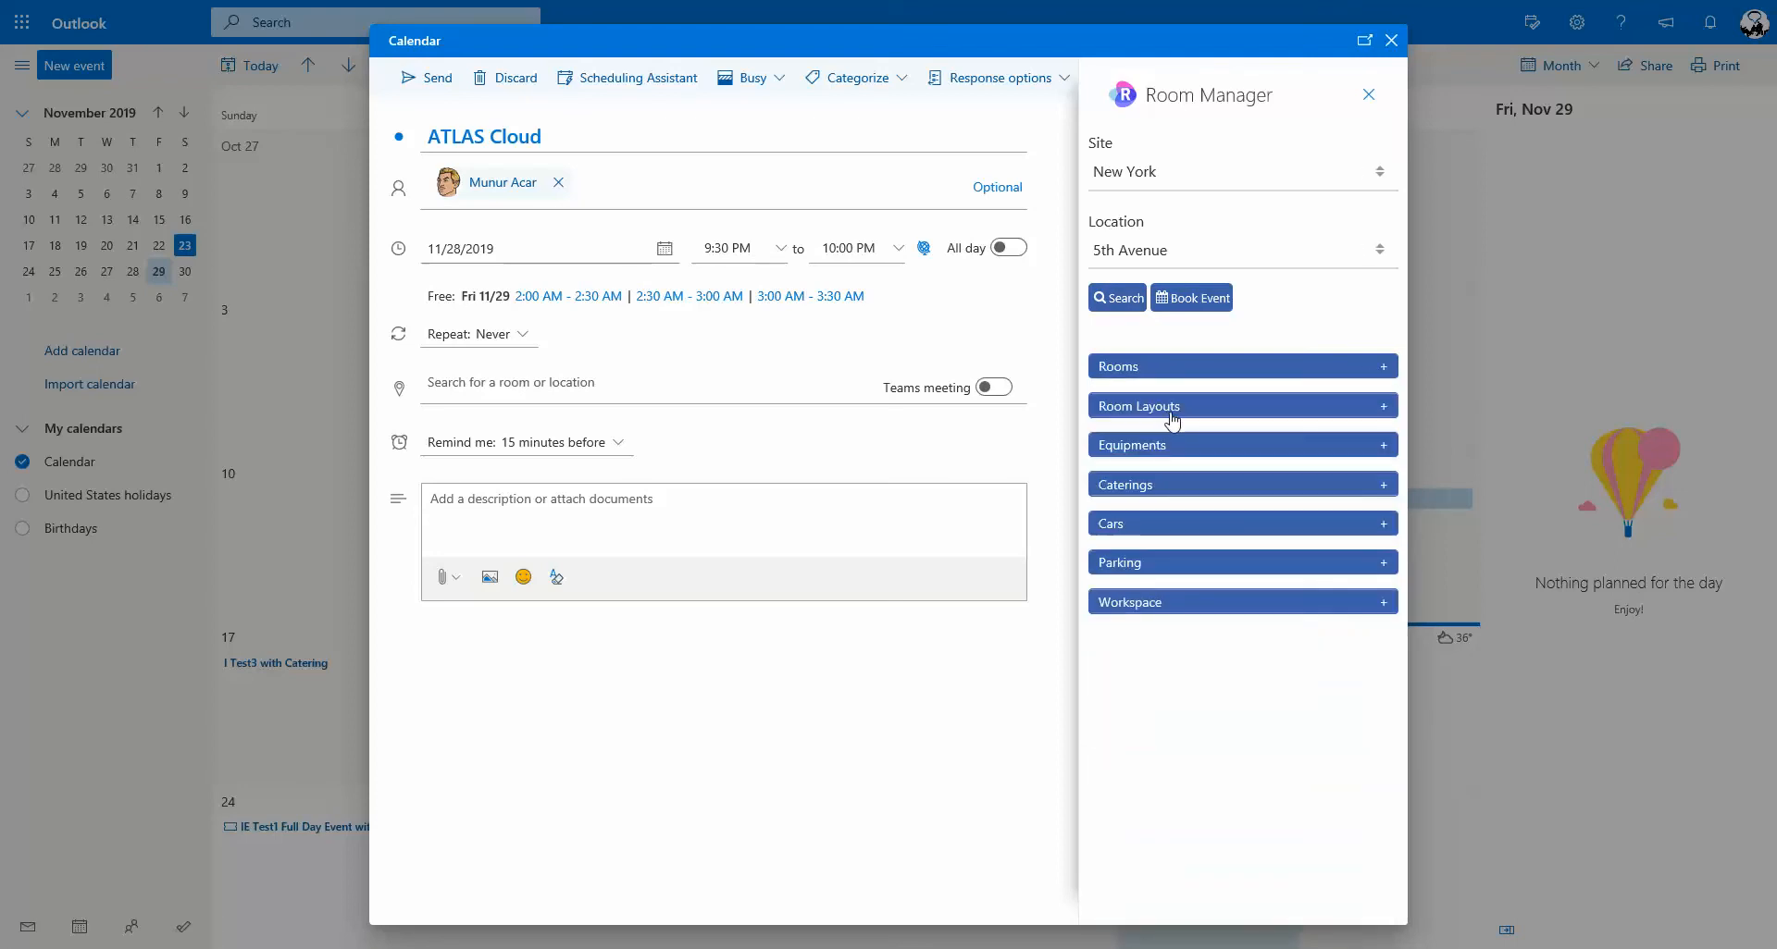
click(1173, 412)
click(1173, 412)
click(1209, 454)
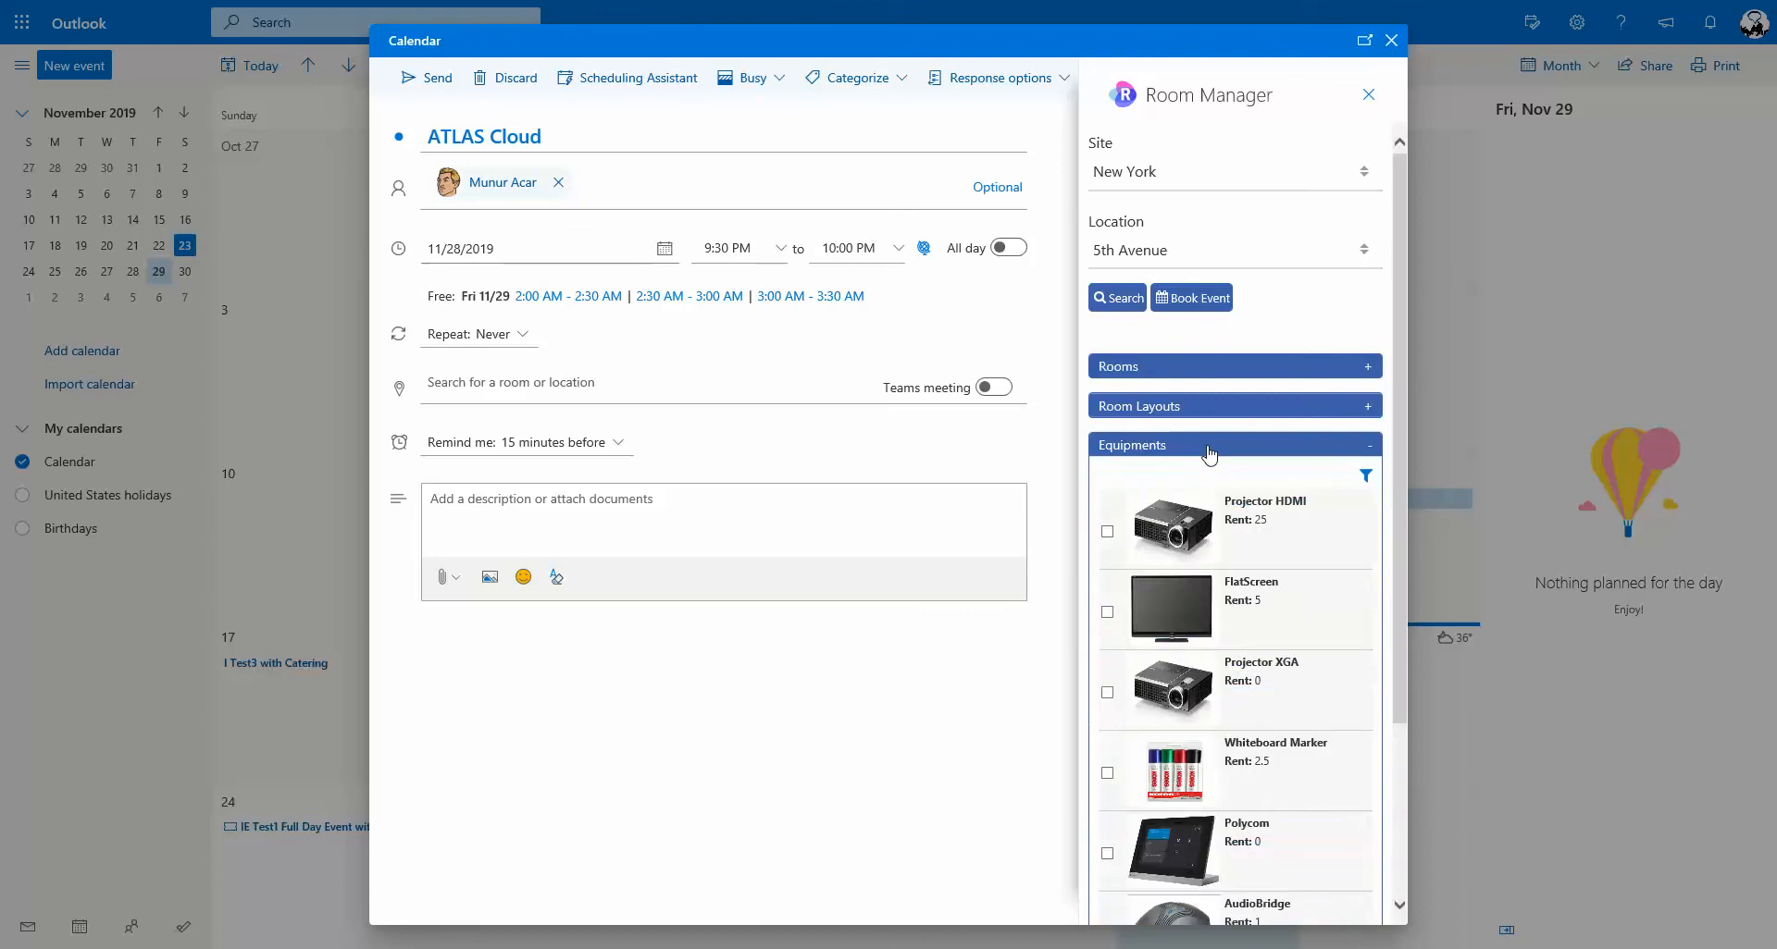
click(1209, 452)
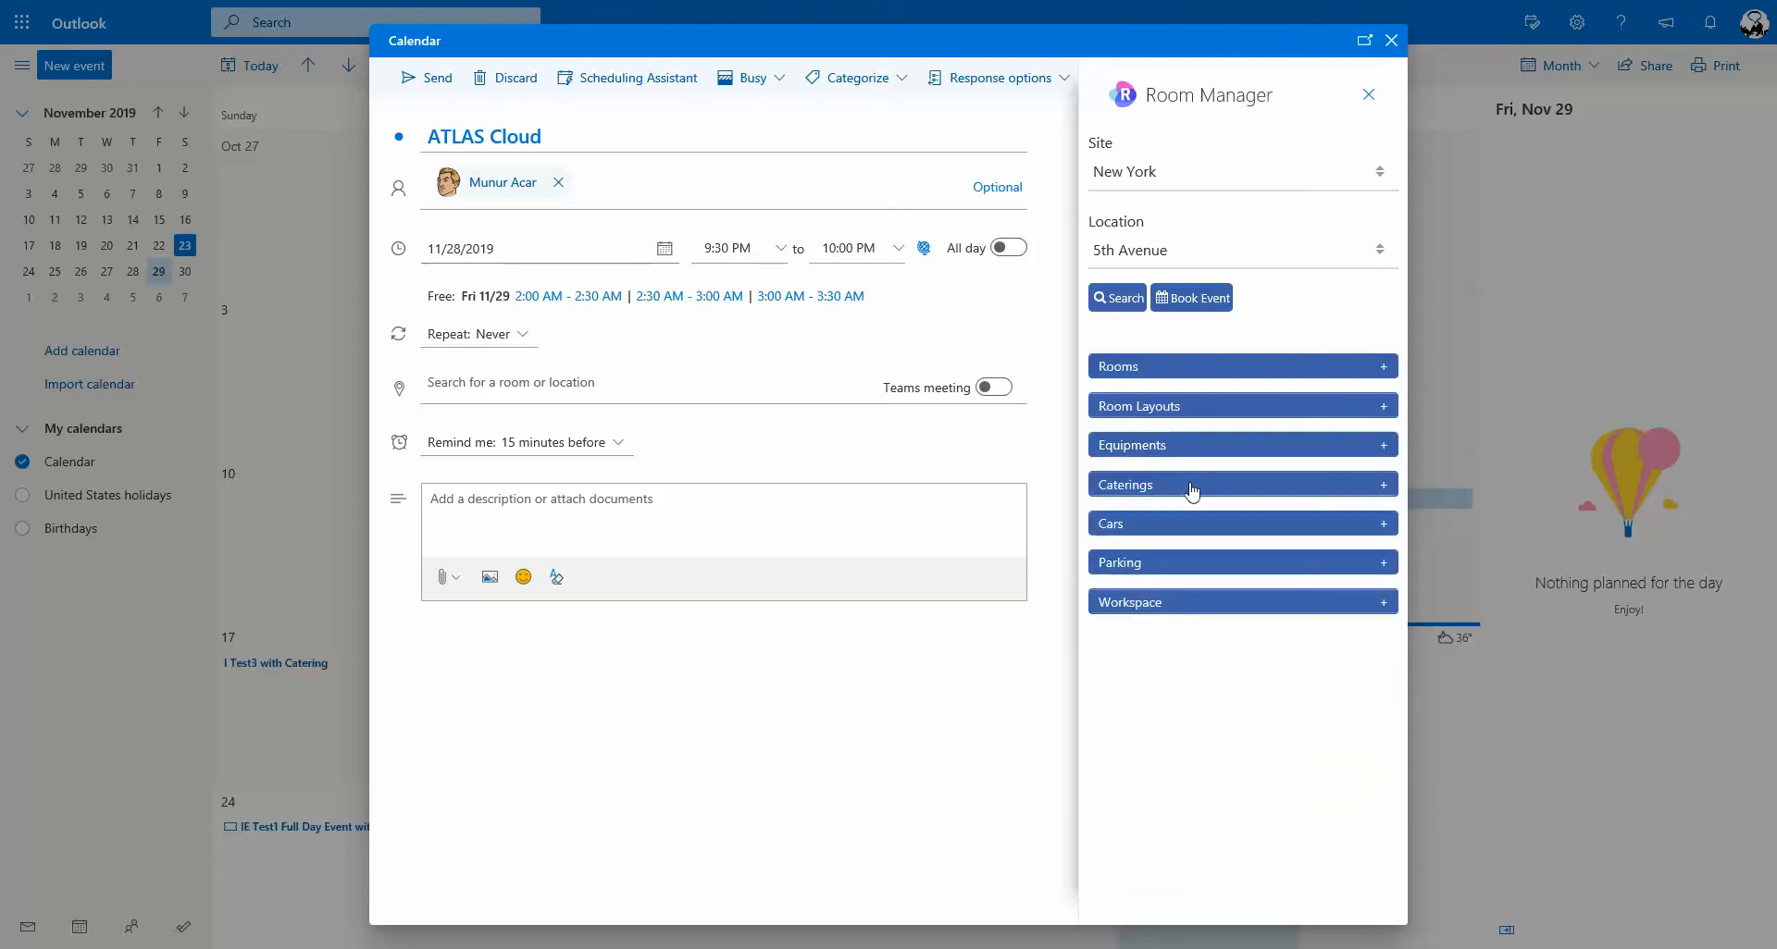
click(1192, 487)
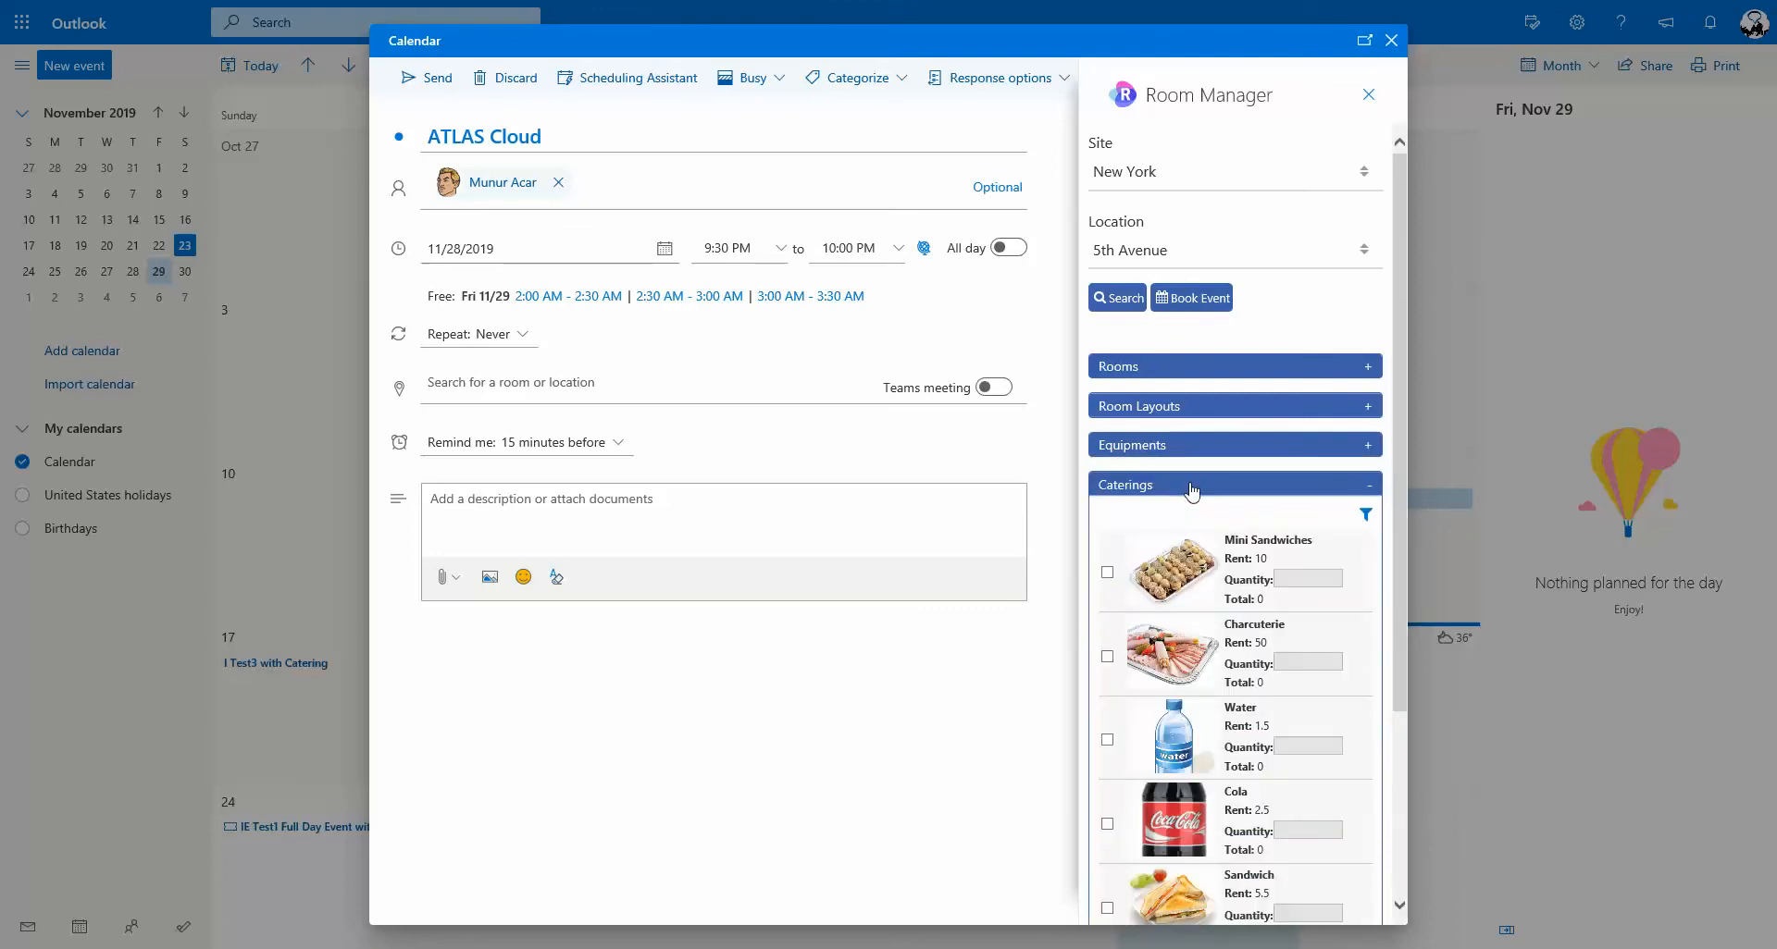
click(1193, 488)
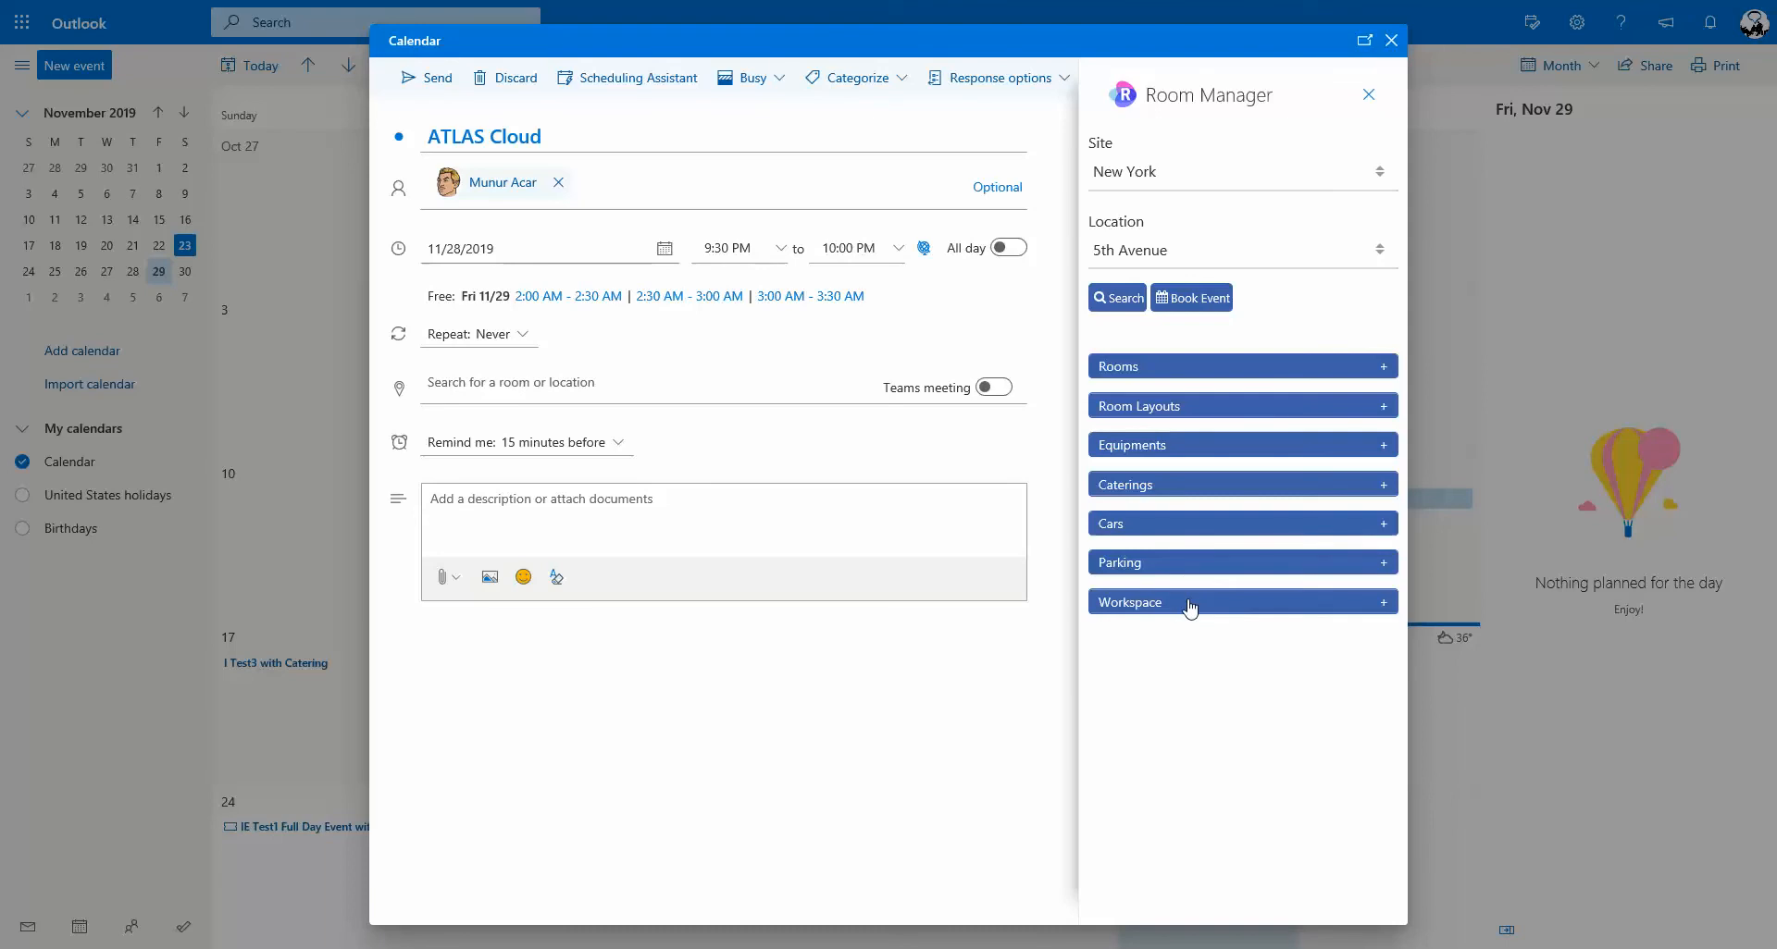
- Expand the list of rooms and show its filter options
click(1191, 368)
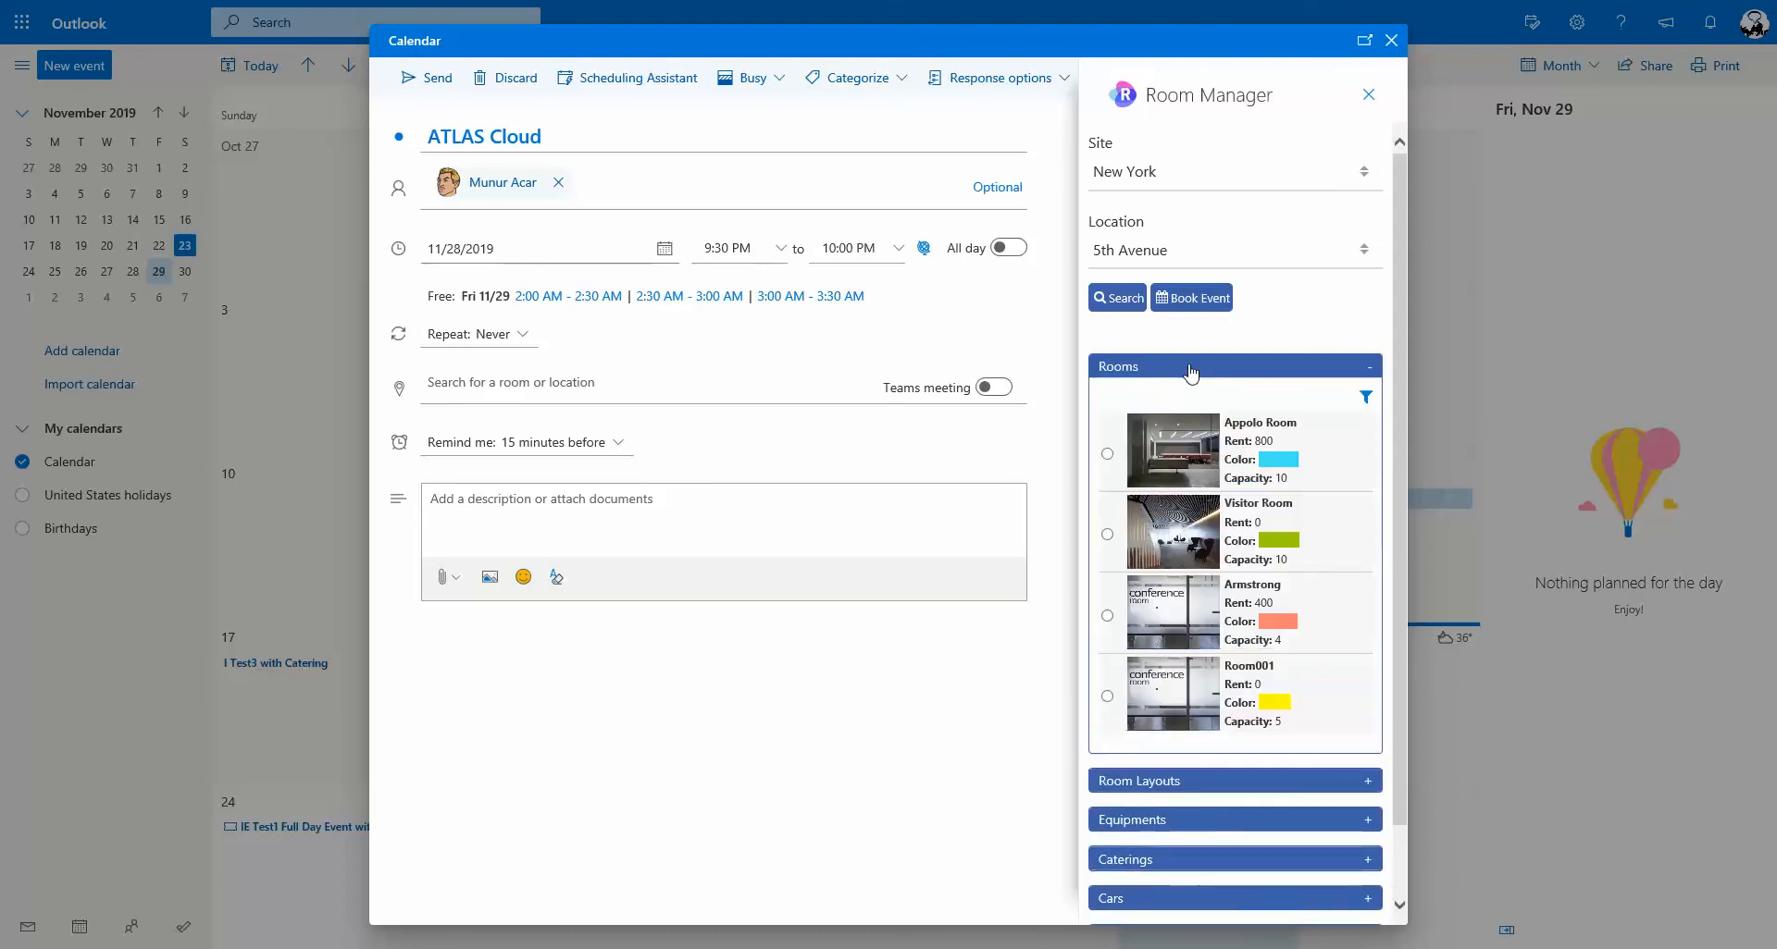
click(1364, 398)
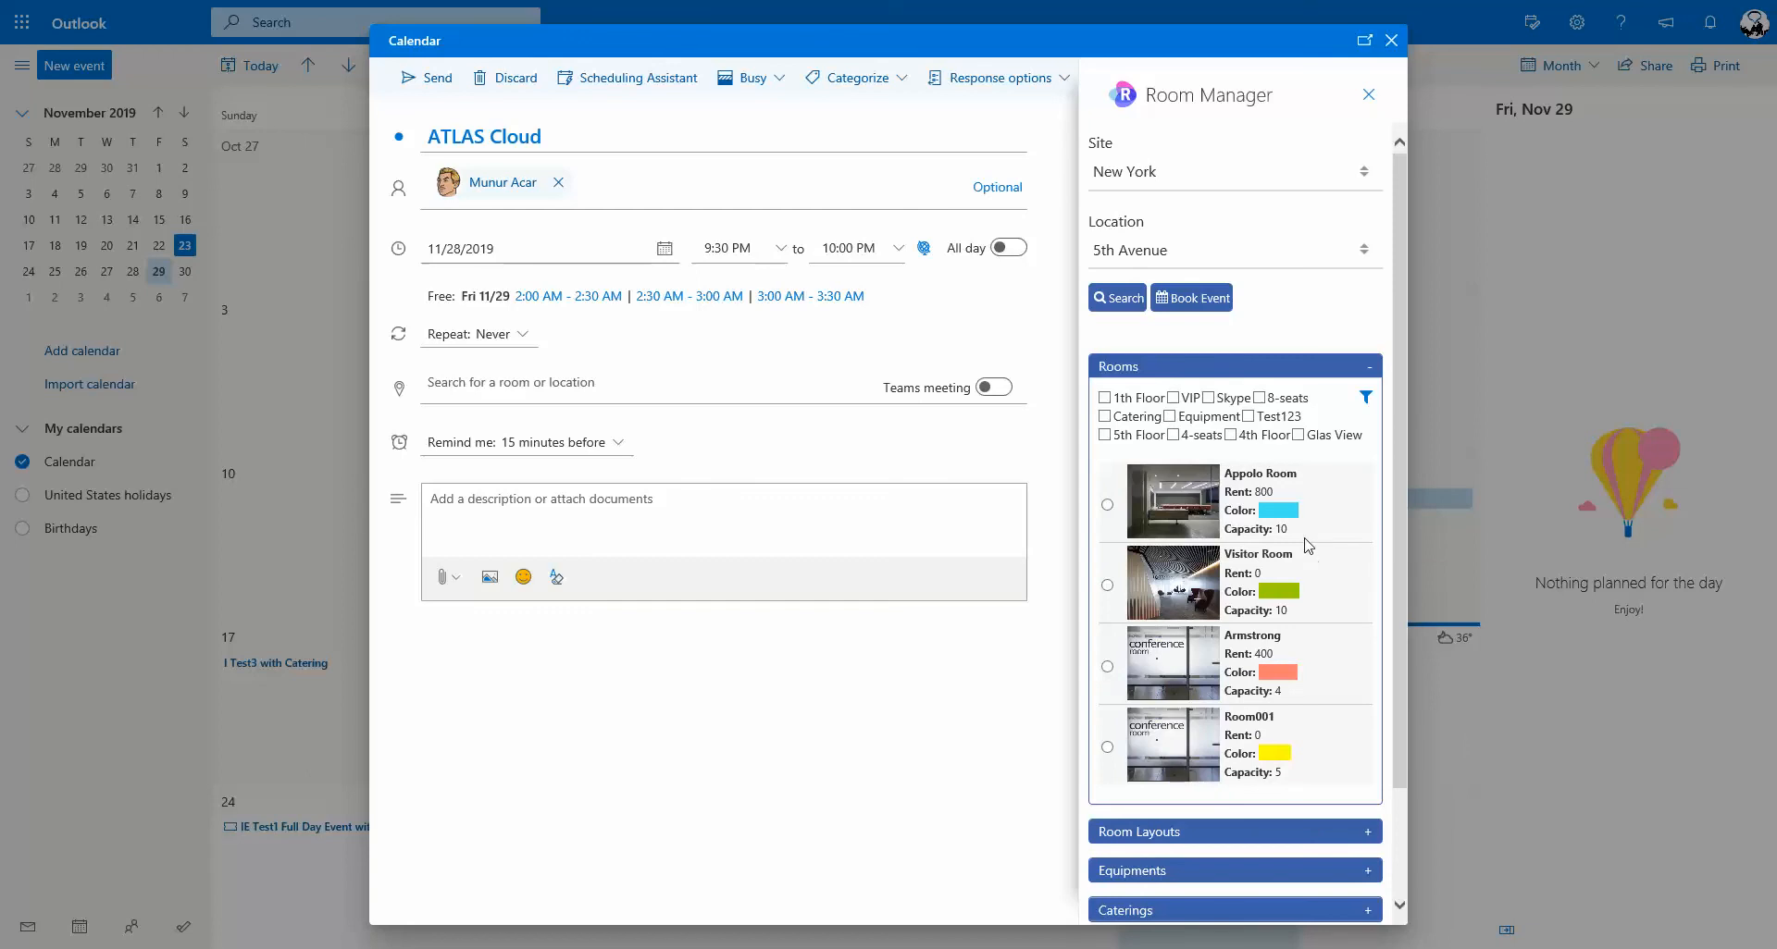
- Try filtering the rooms by 4-seats and separately by 4th Floor, clearing each filter again
click(1174, 435)
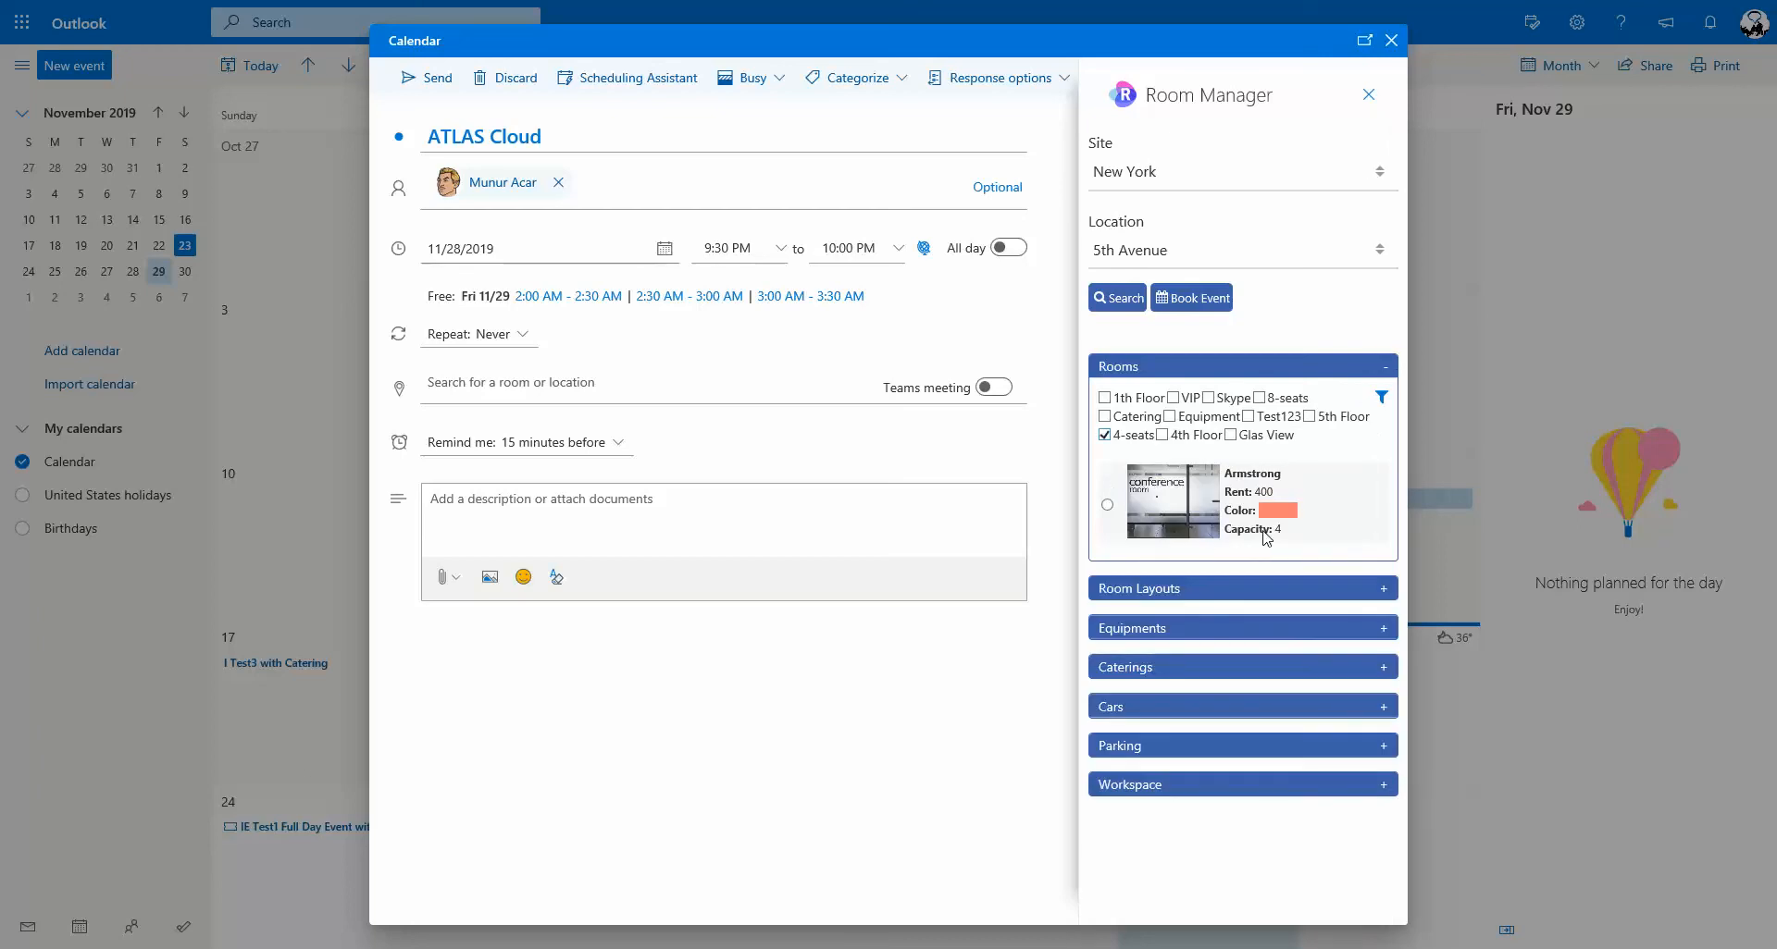
click(1104, 435)
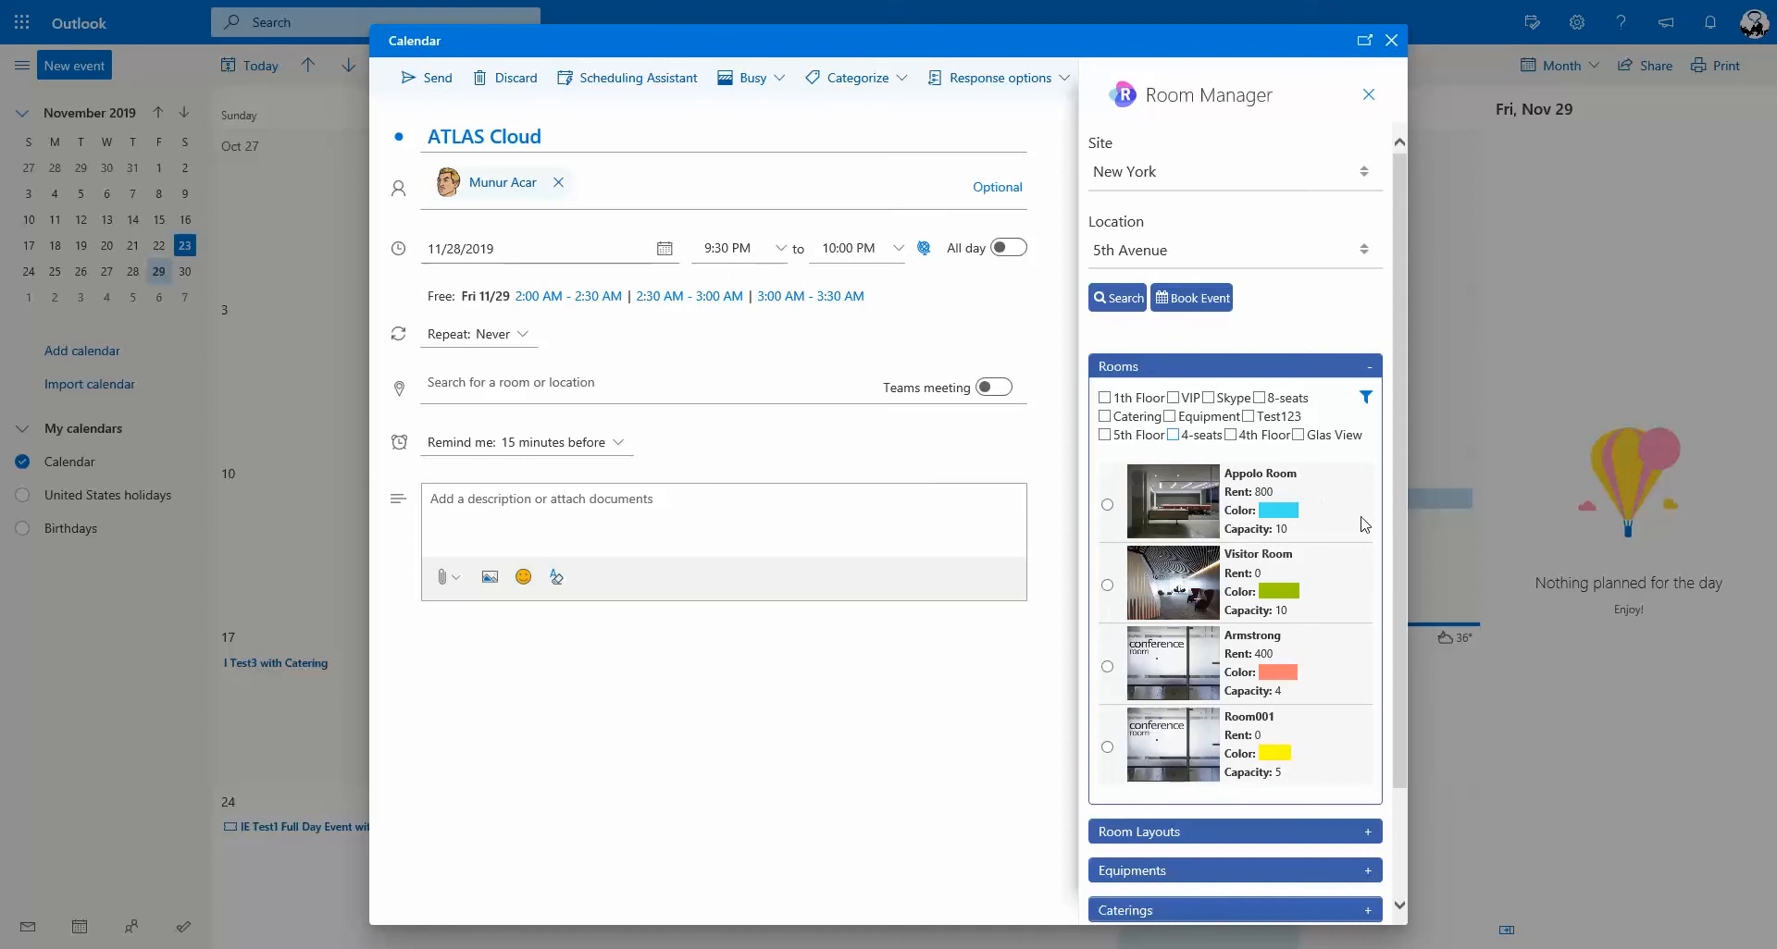
click(1231, 436)
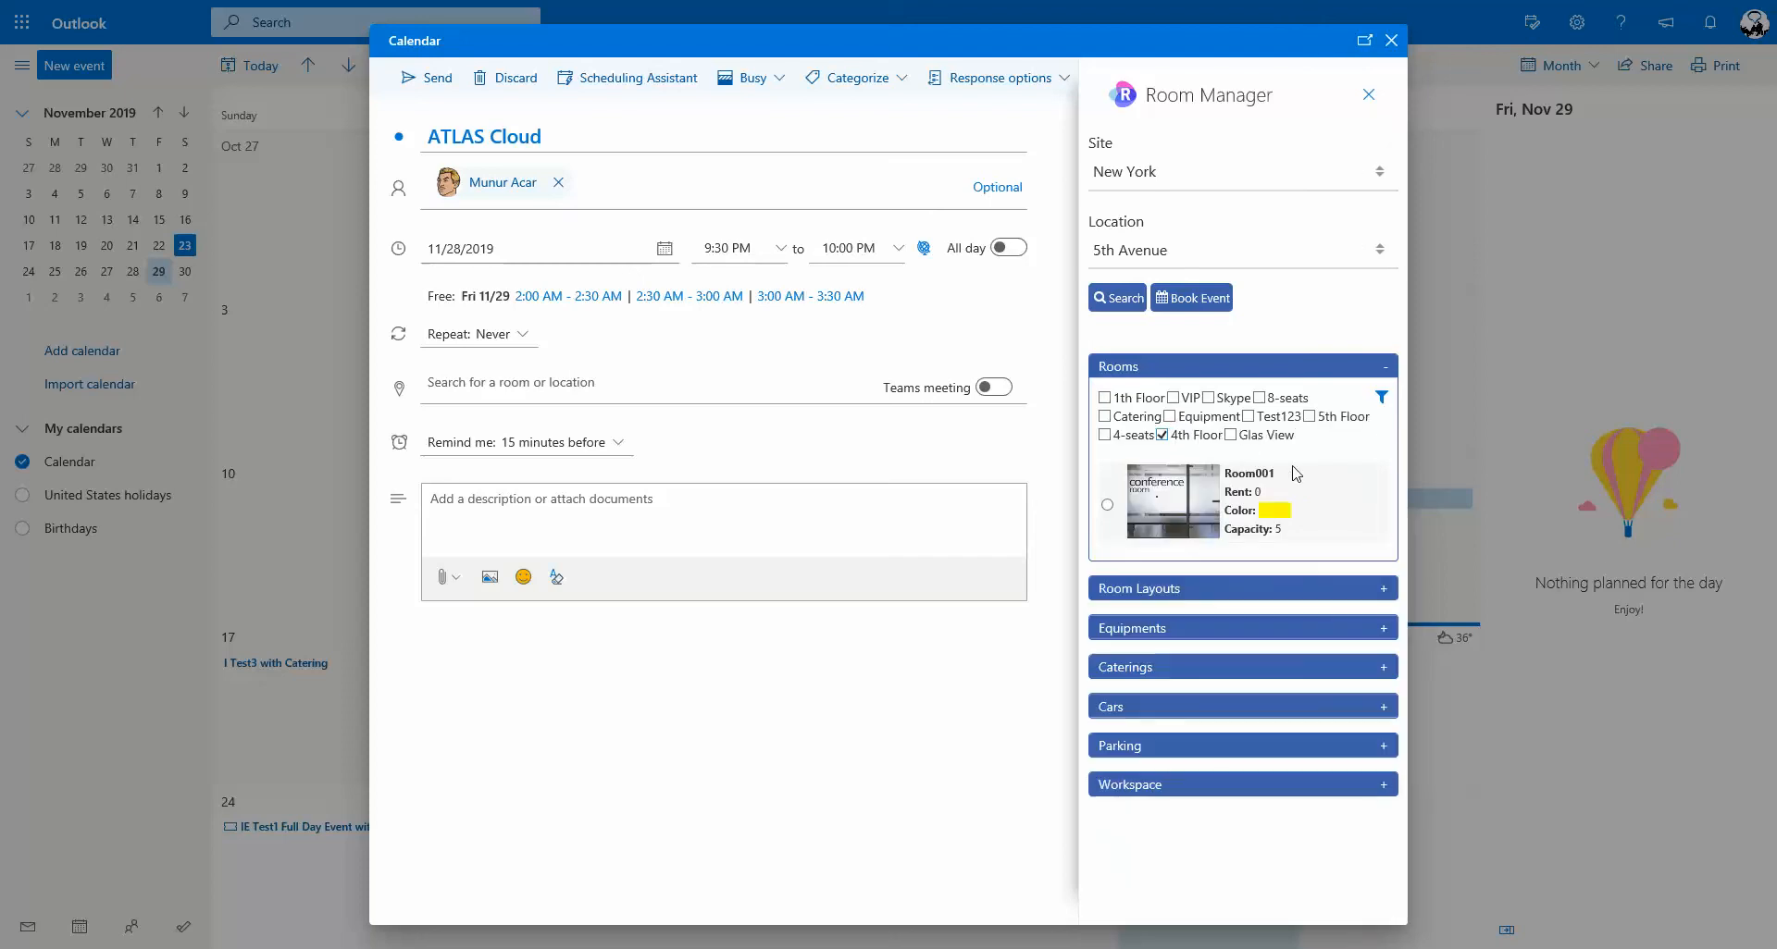
click(1162, 435)
- Filter the rooms by VIP and 8-seats and select the Appolo Room
click(1174, 399)
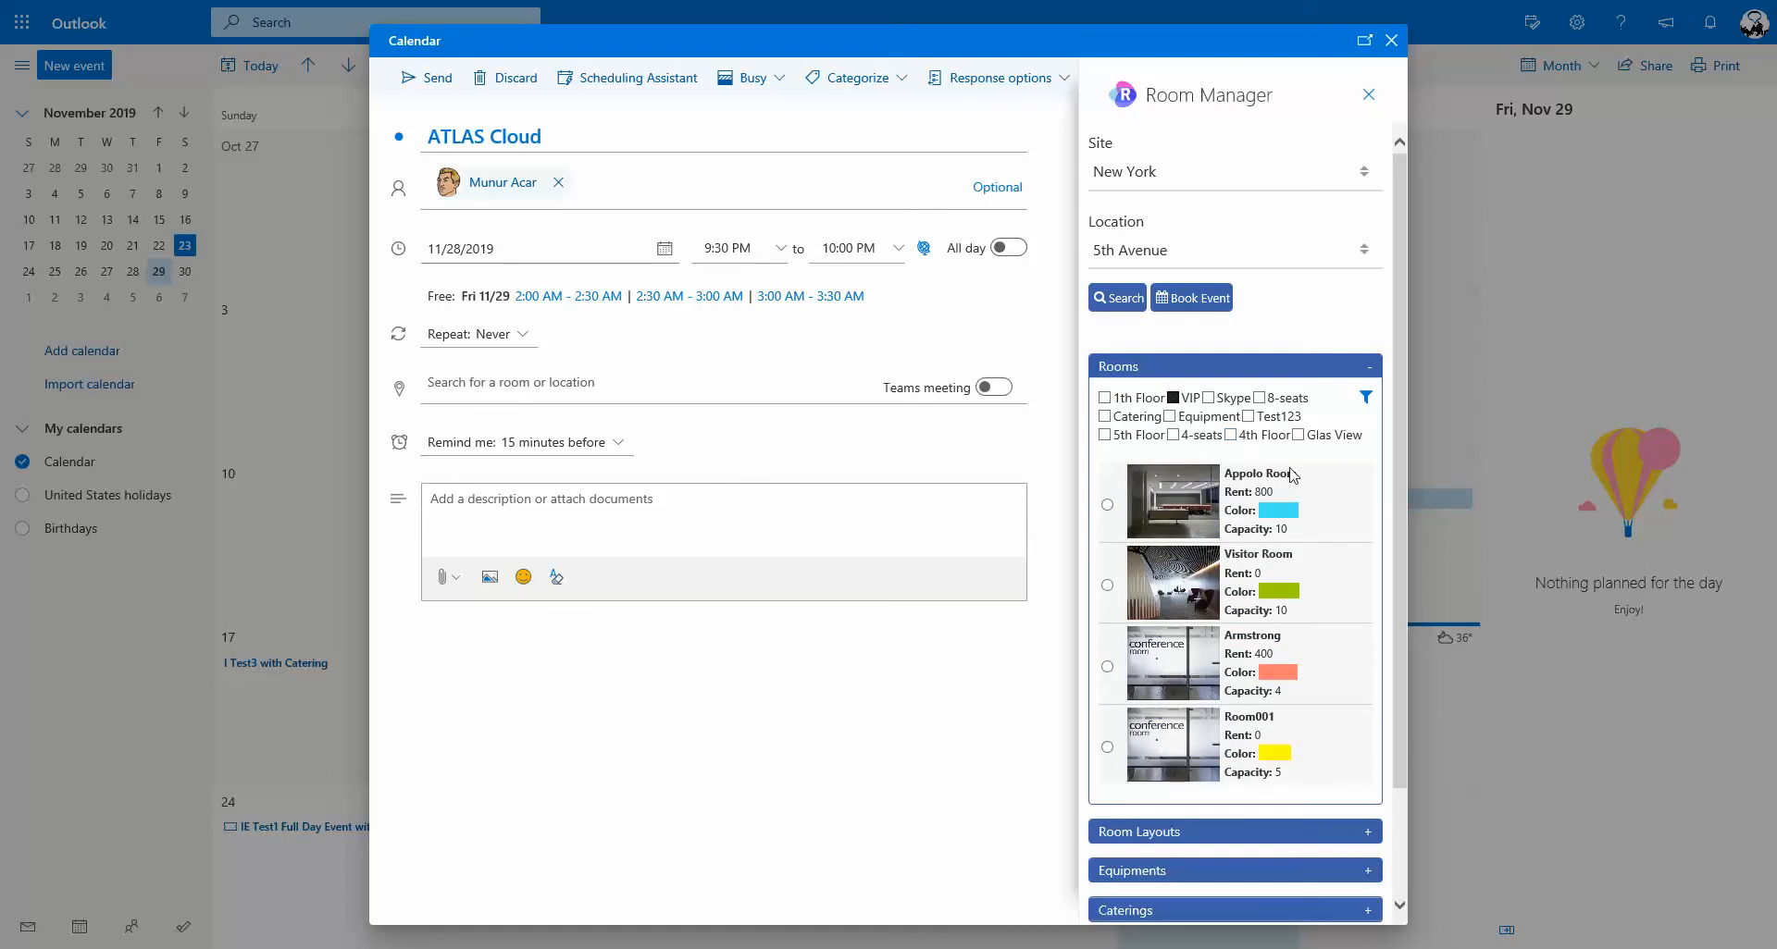
click(1258, 400)
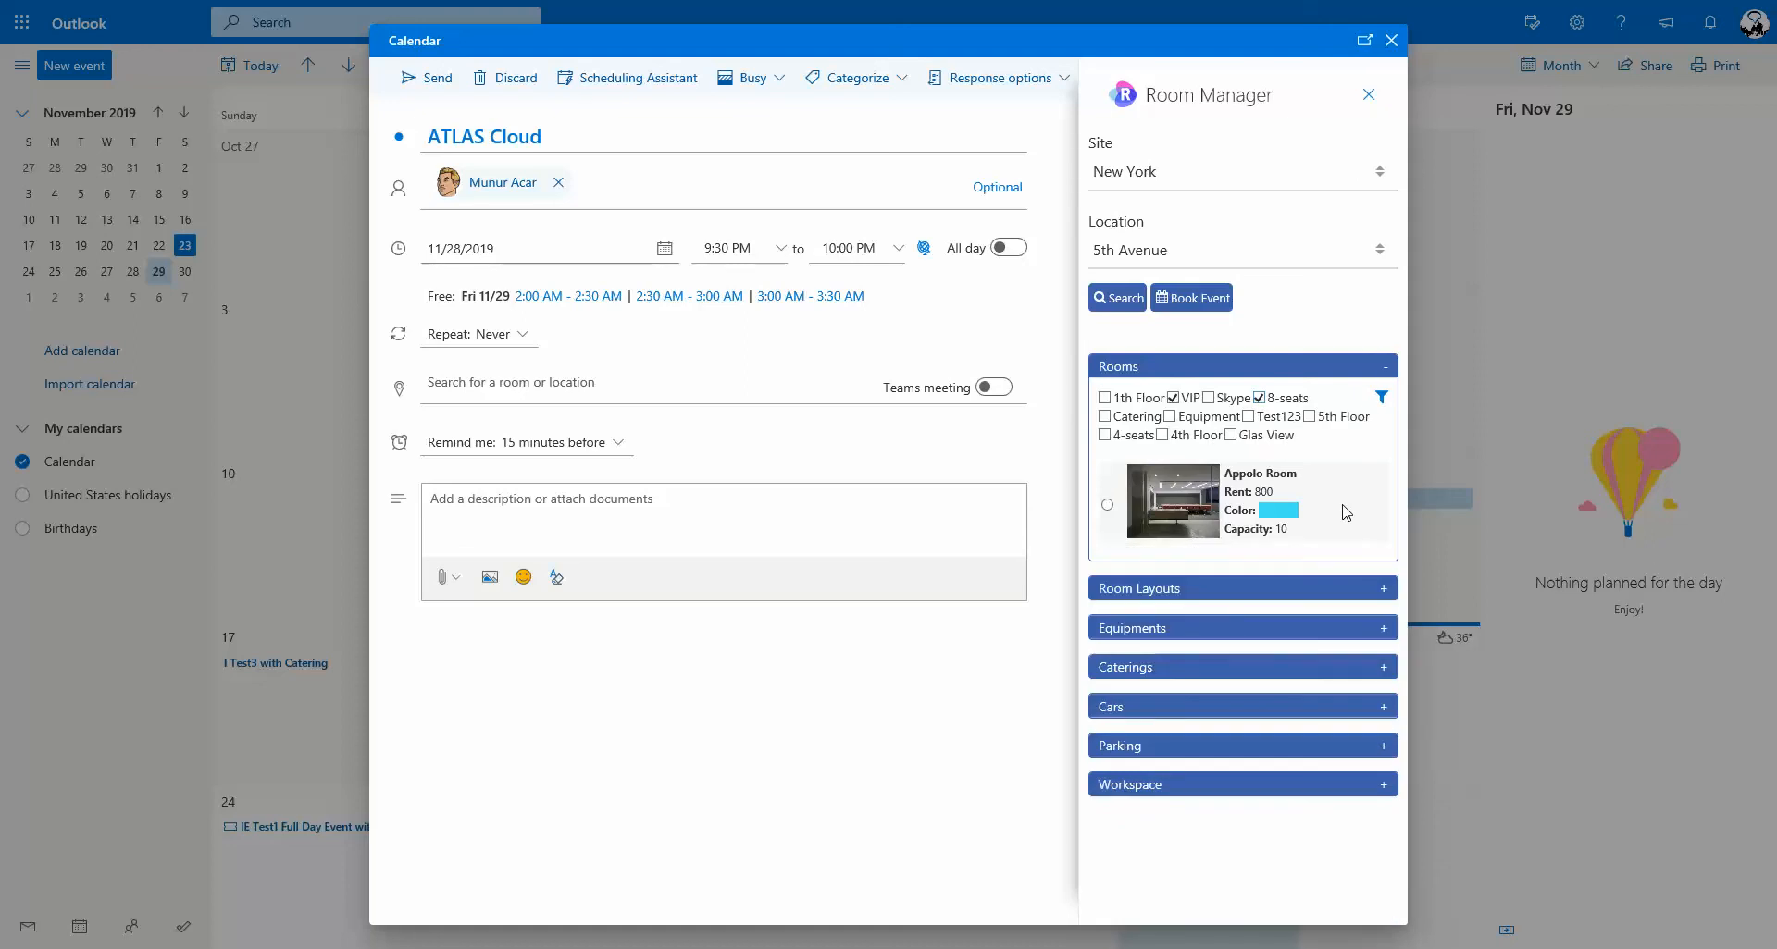
click(1107, 505)
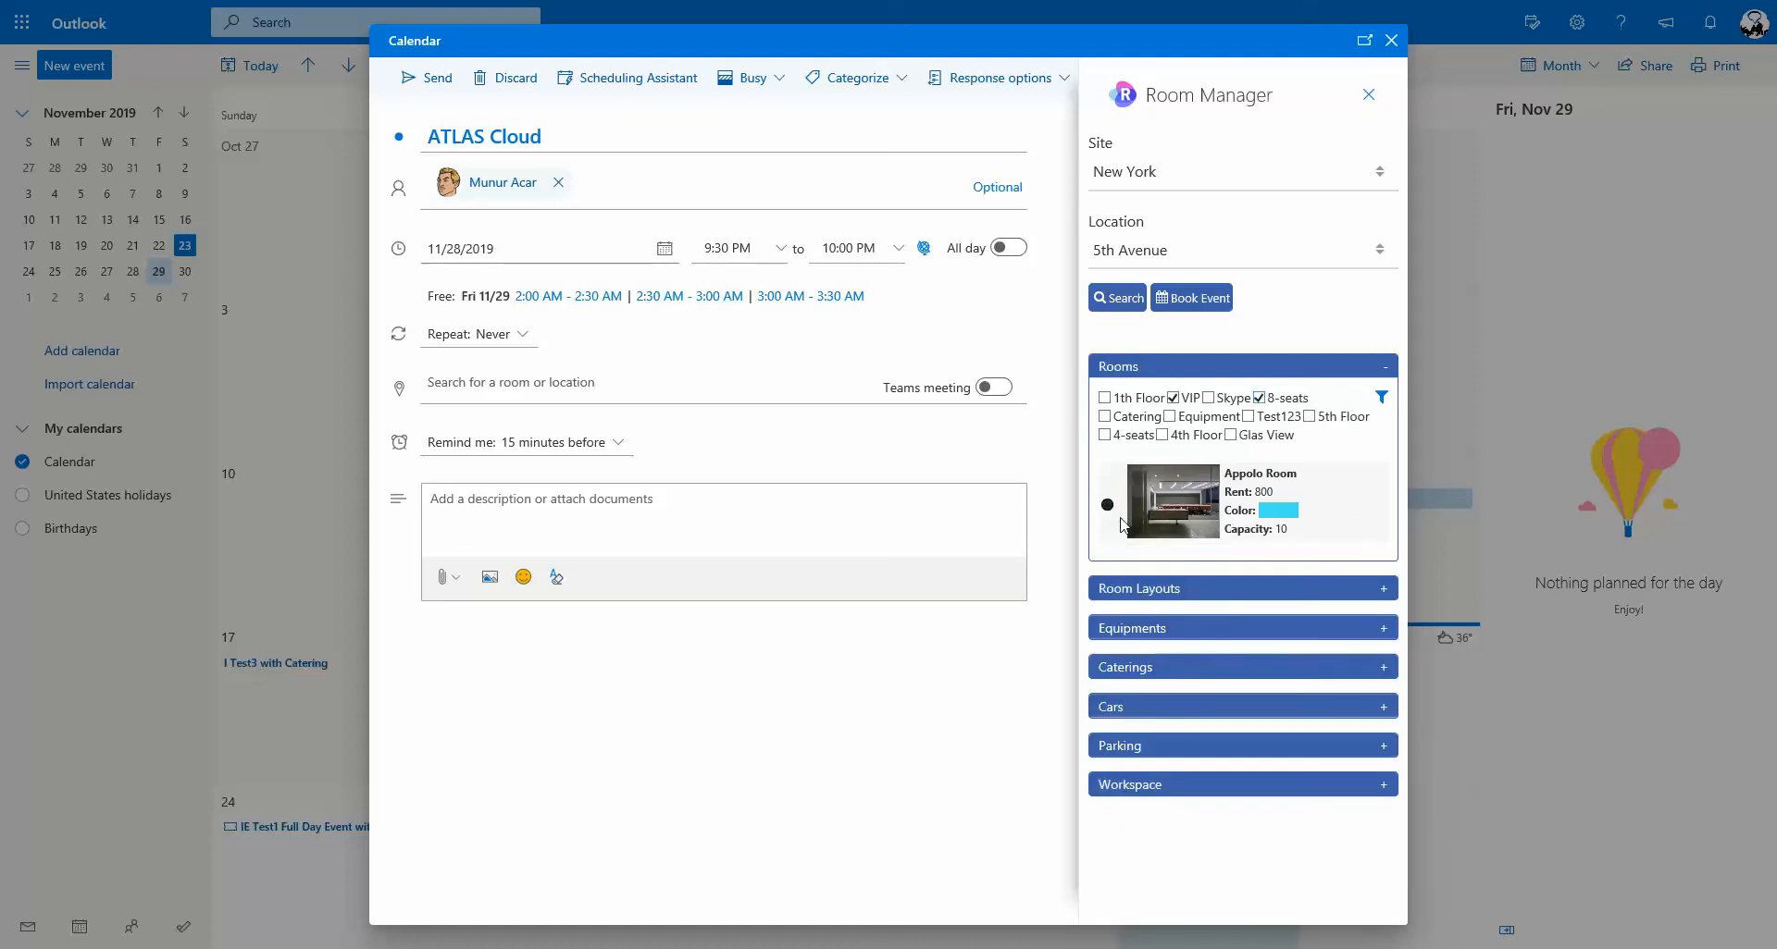
- Choose the Cabaret Room Layout for the booked room
click(1217, 592)
scroll(1337, 689, down, 3)
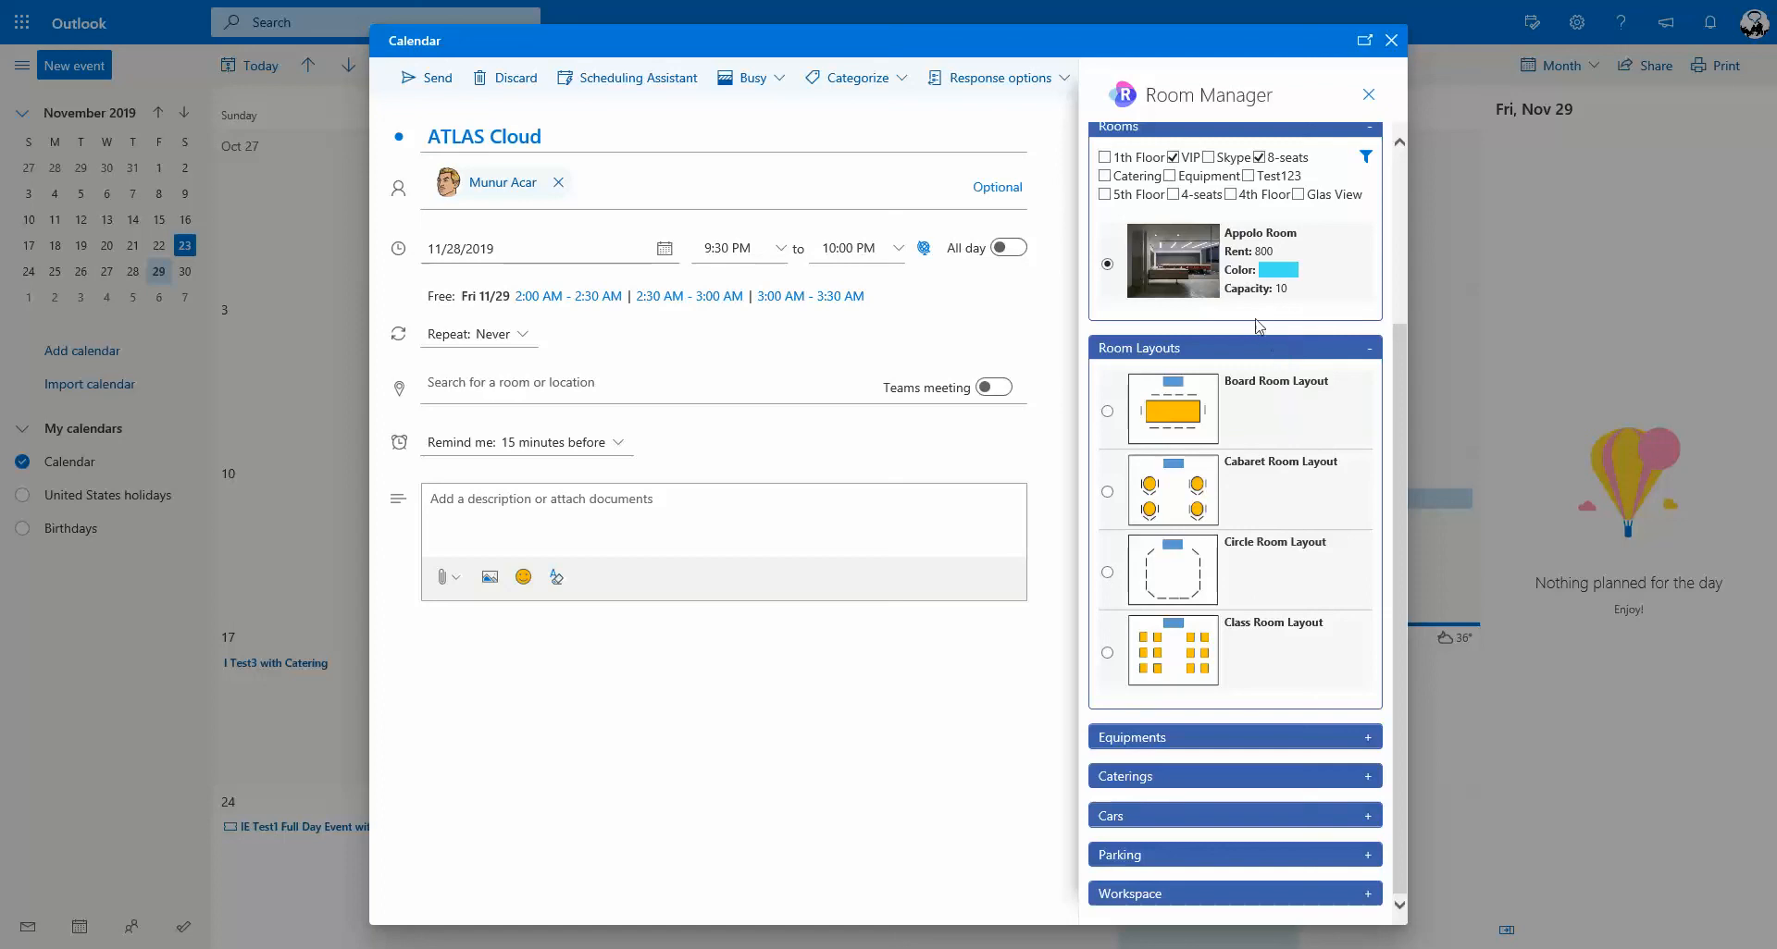
click(1108, 492)
- Add the FlatScreen from the equipment list to the booking
click(1212, 738)
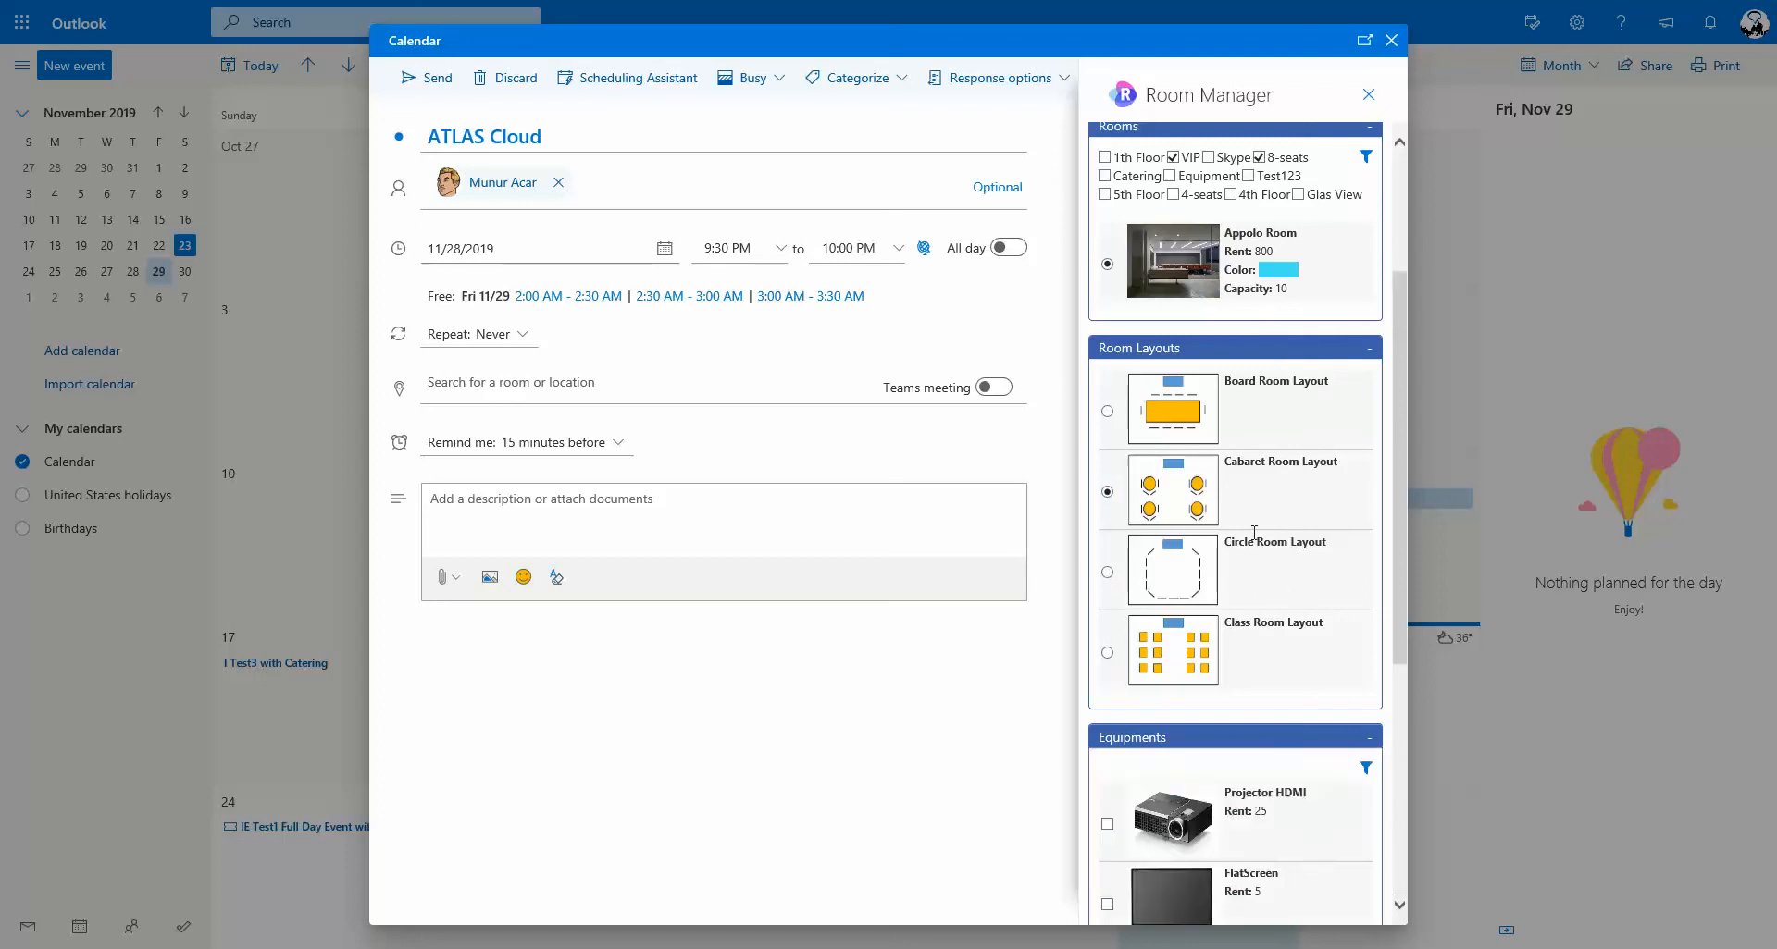
scroll(1254, 533, down, 1)
scroll(1253, 533, down, 5)
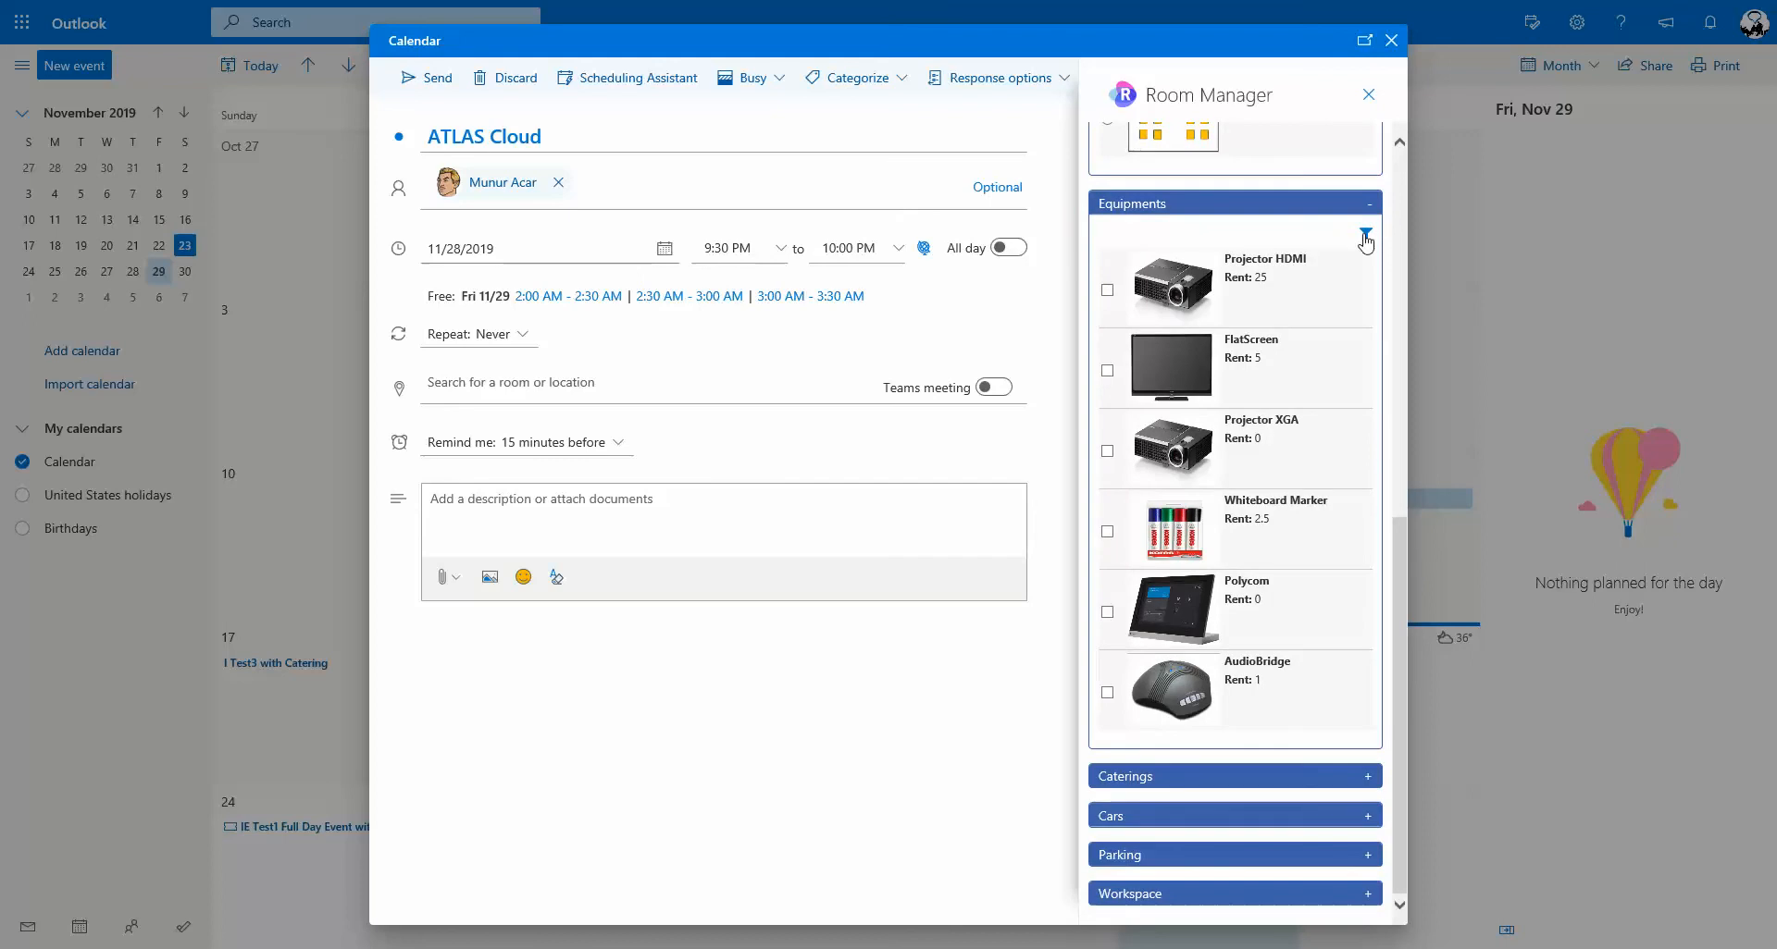
click(1365, 236)
click(1366, 239)
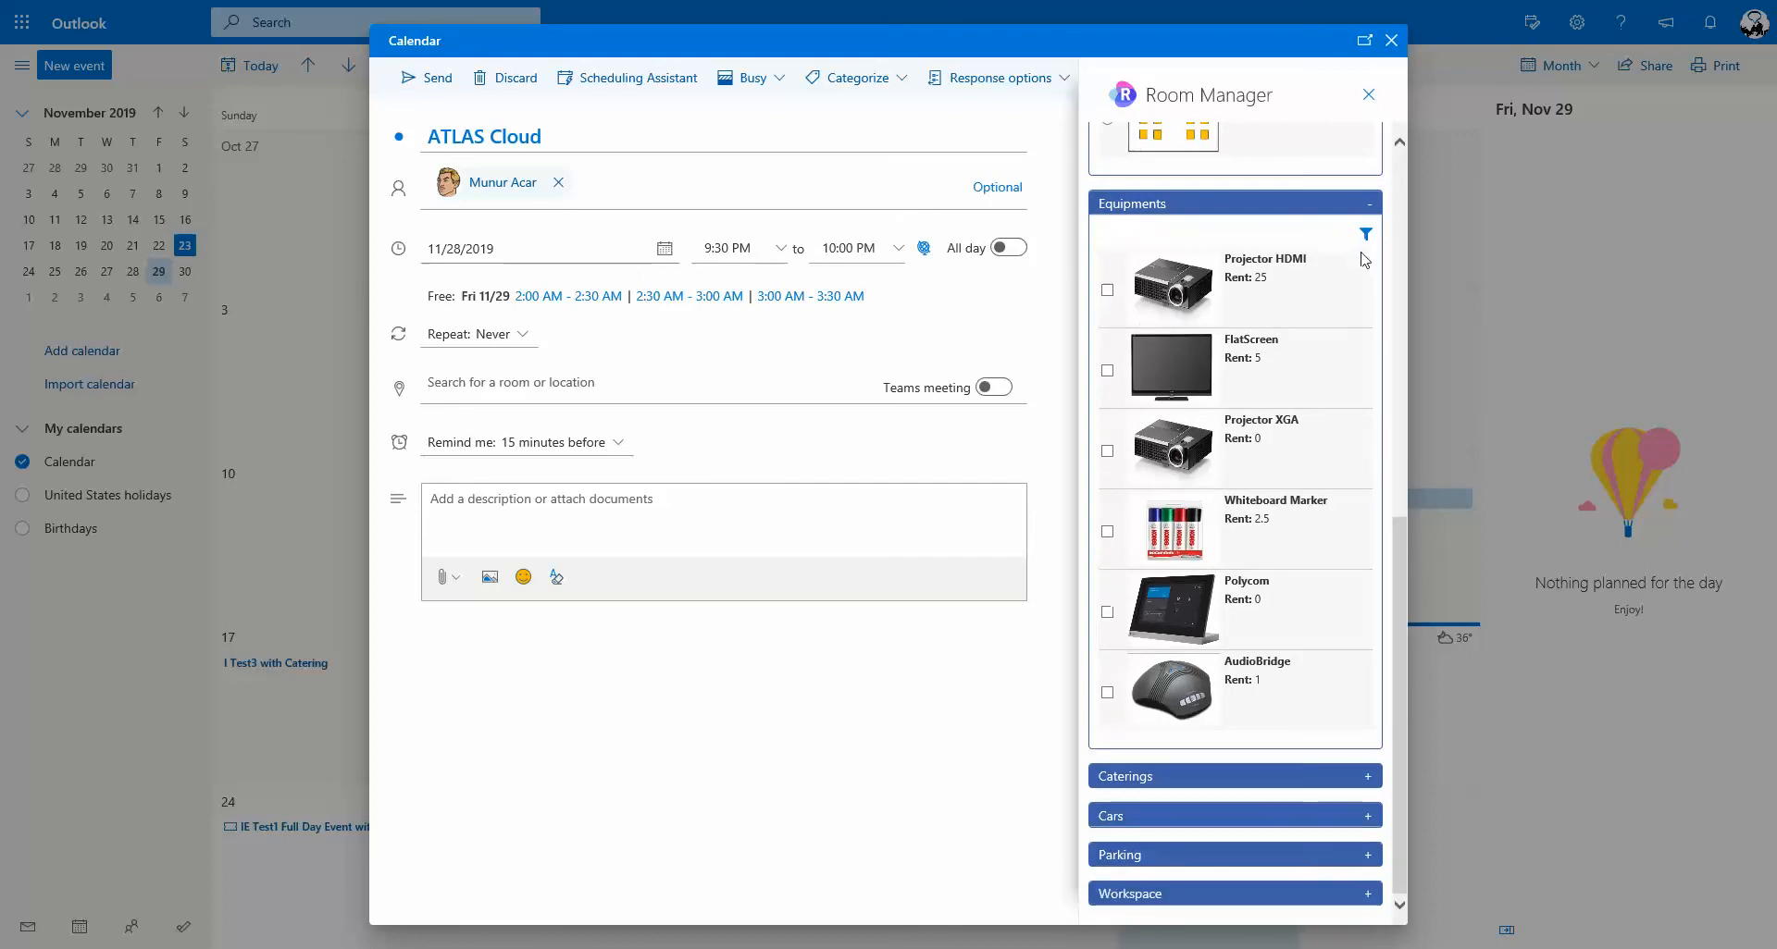
click(1108, 371)
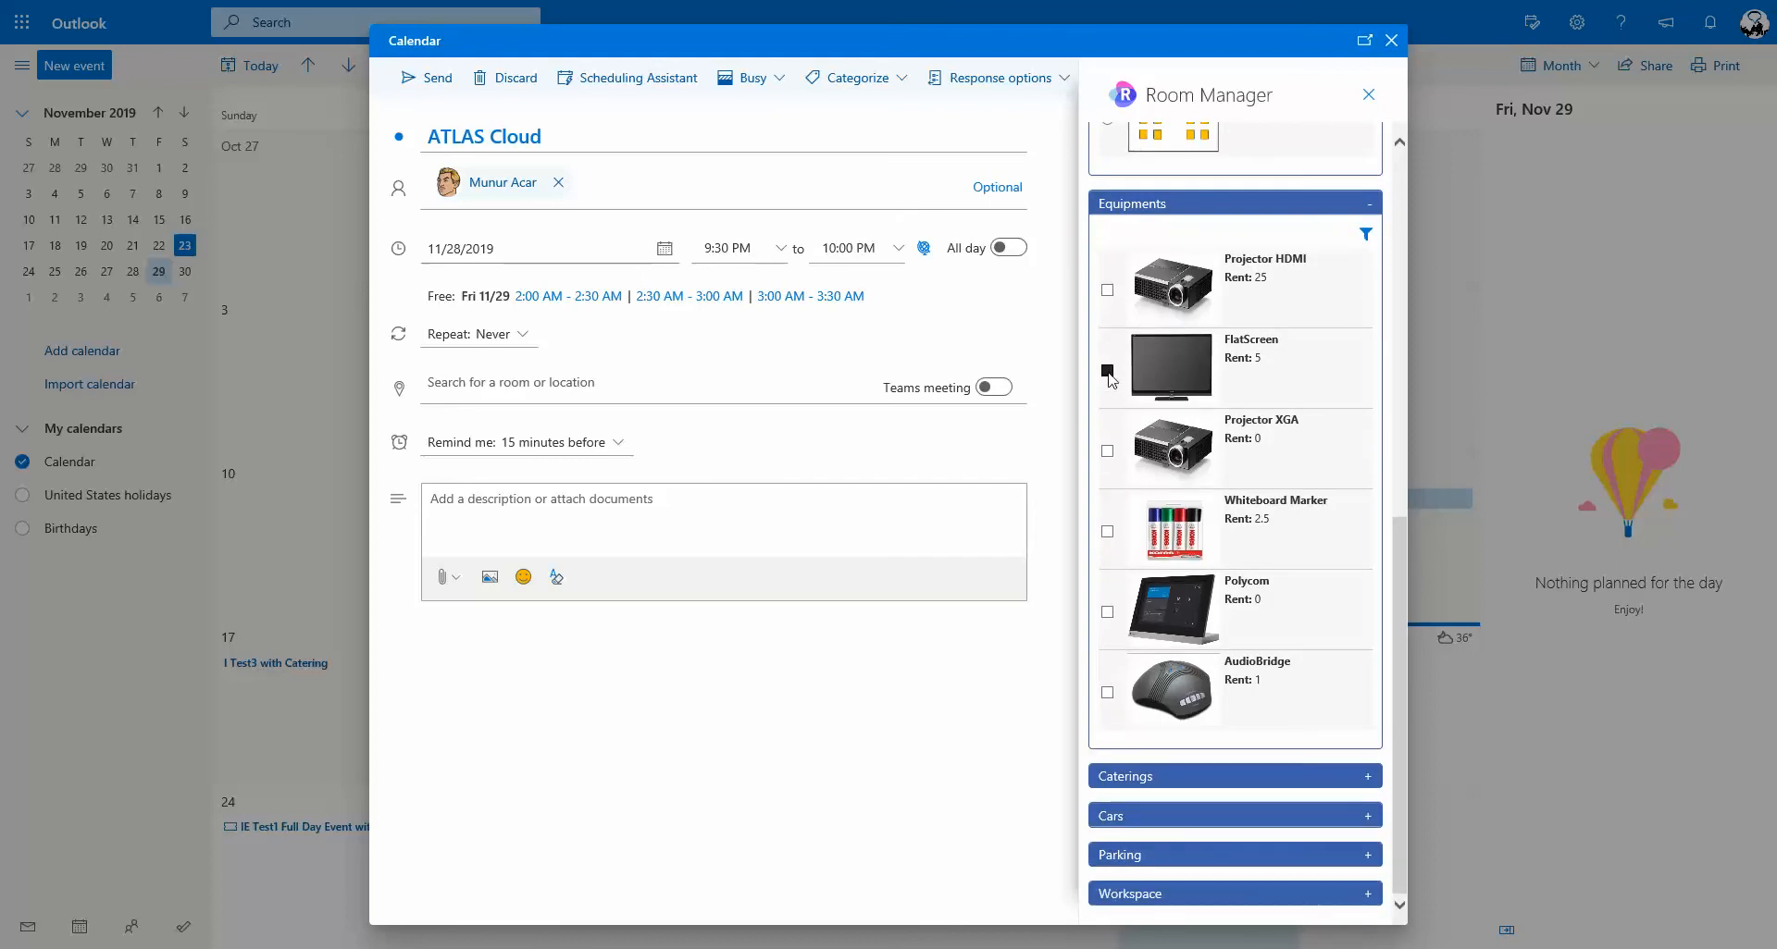
- Order catering for the event: Charcuterie with quantity 2, Water with quantity 3 and Cola with quantity 3
click(1217, 782)
scroll(1320, 555, down, 5)
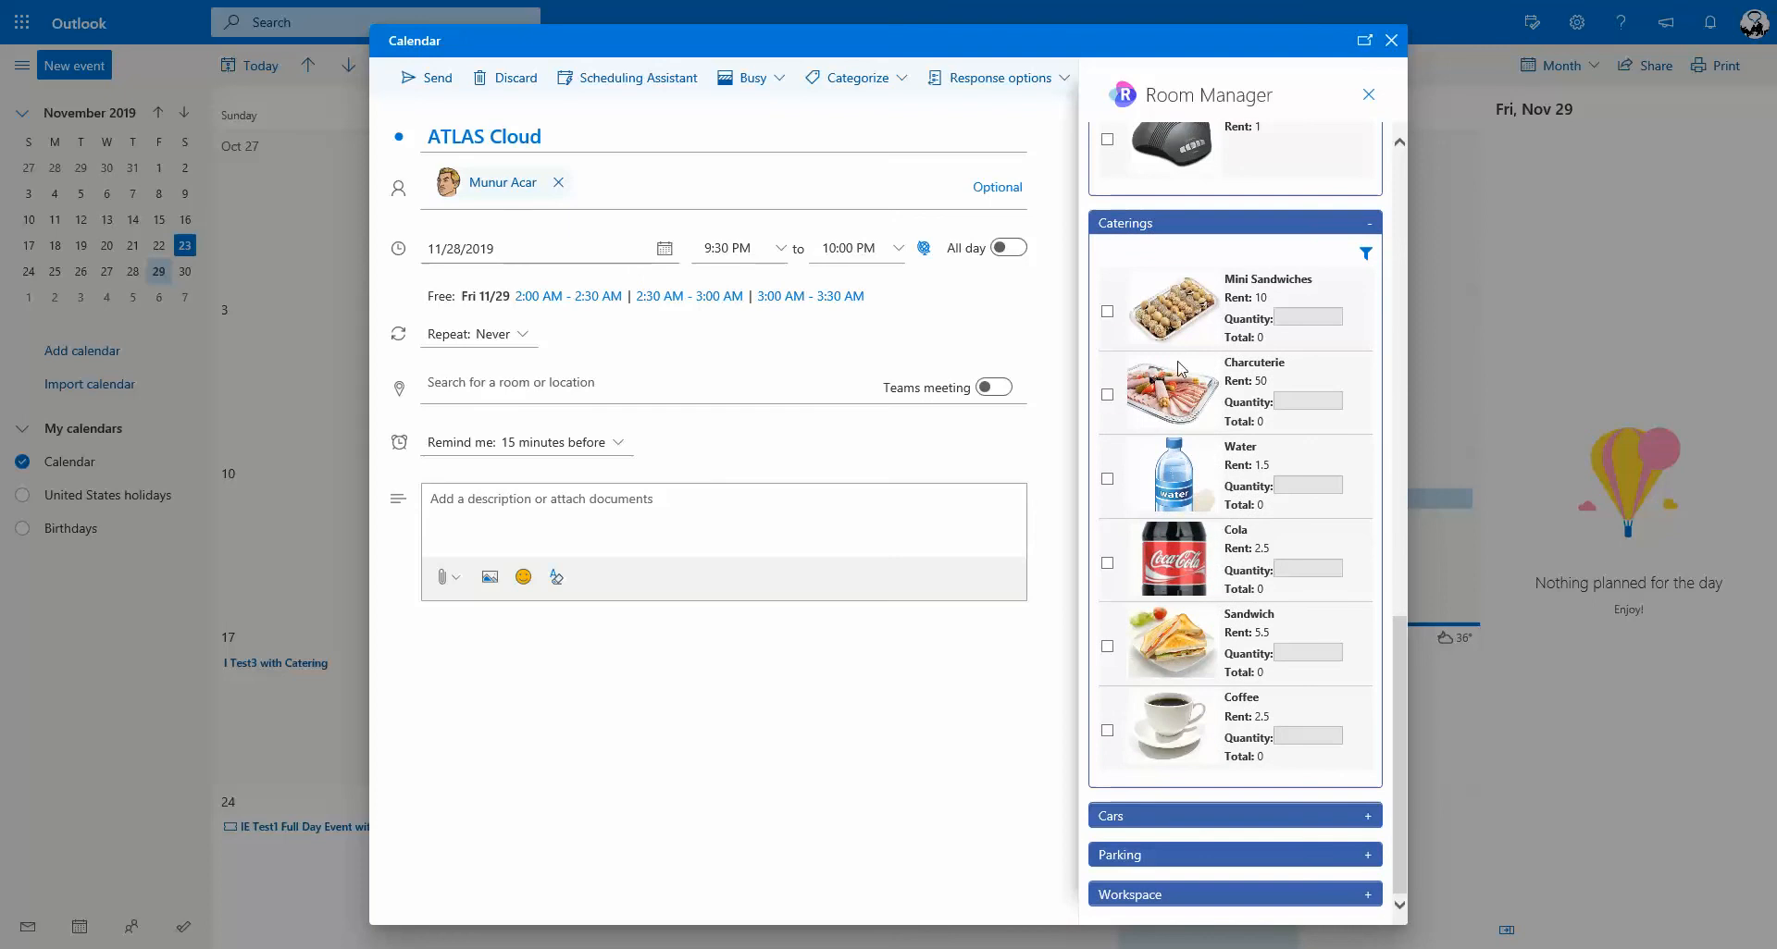
click(1107, 396)
click(1304, 405)
text(2)
click(1107, 479)
click(1306, 486)
text(3)
click(1107, 562)
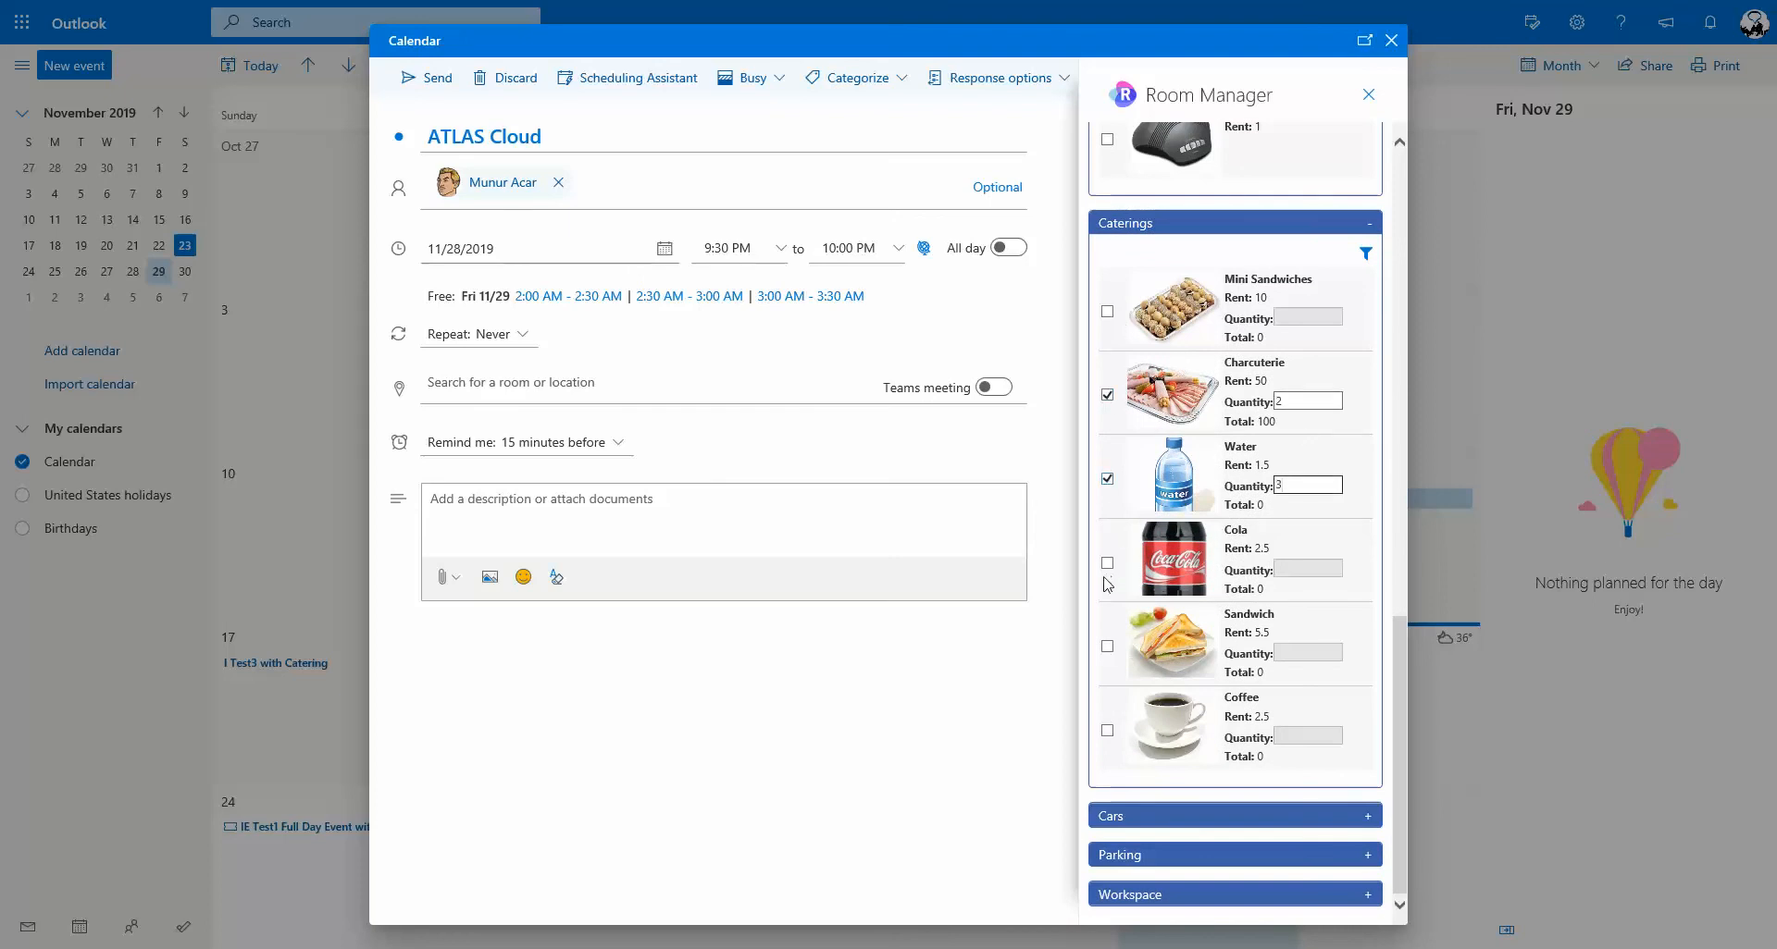
click(1304, 569)
text(3)
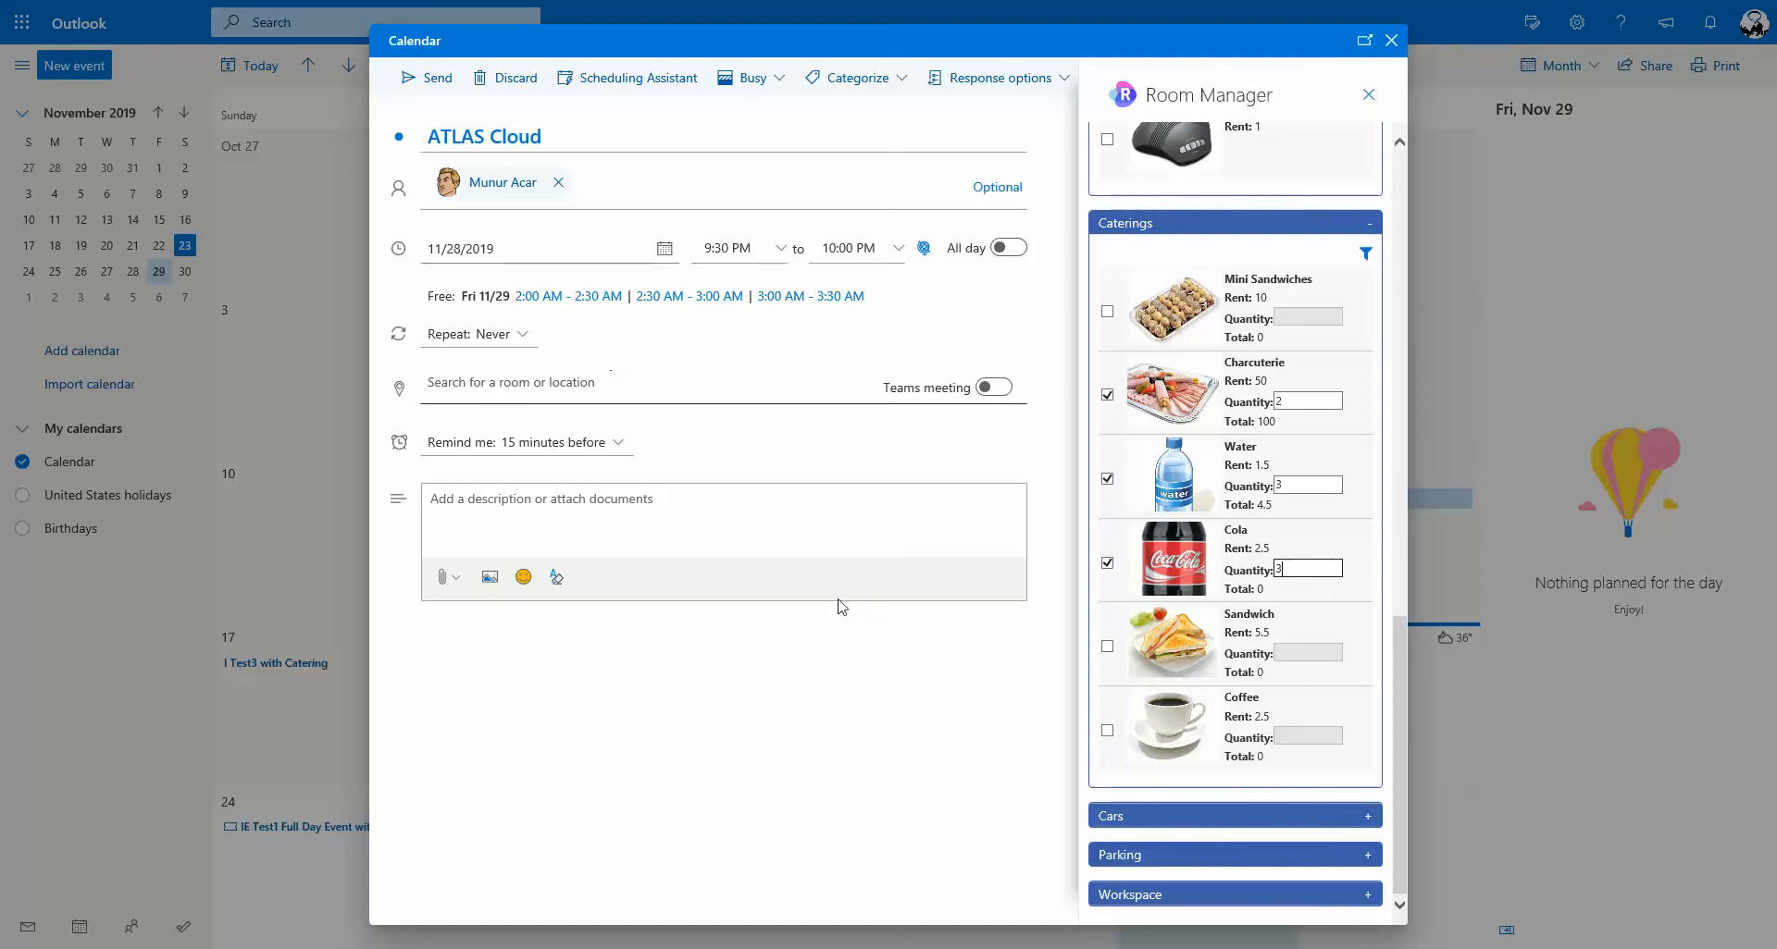
- Add the Parking1 space to the booking
click(1215, 855)
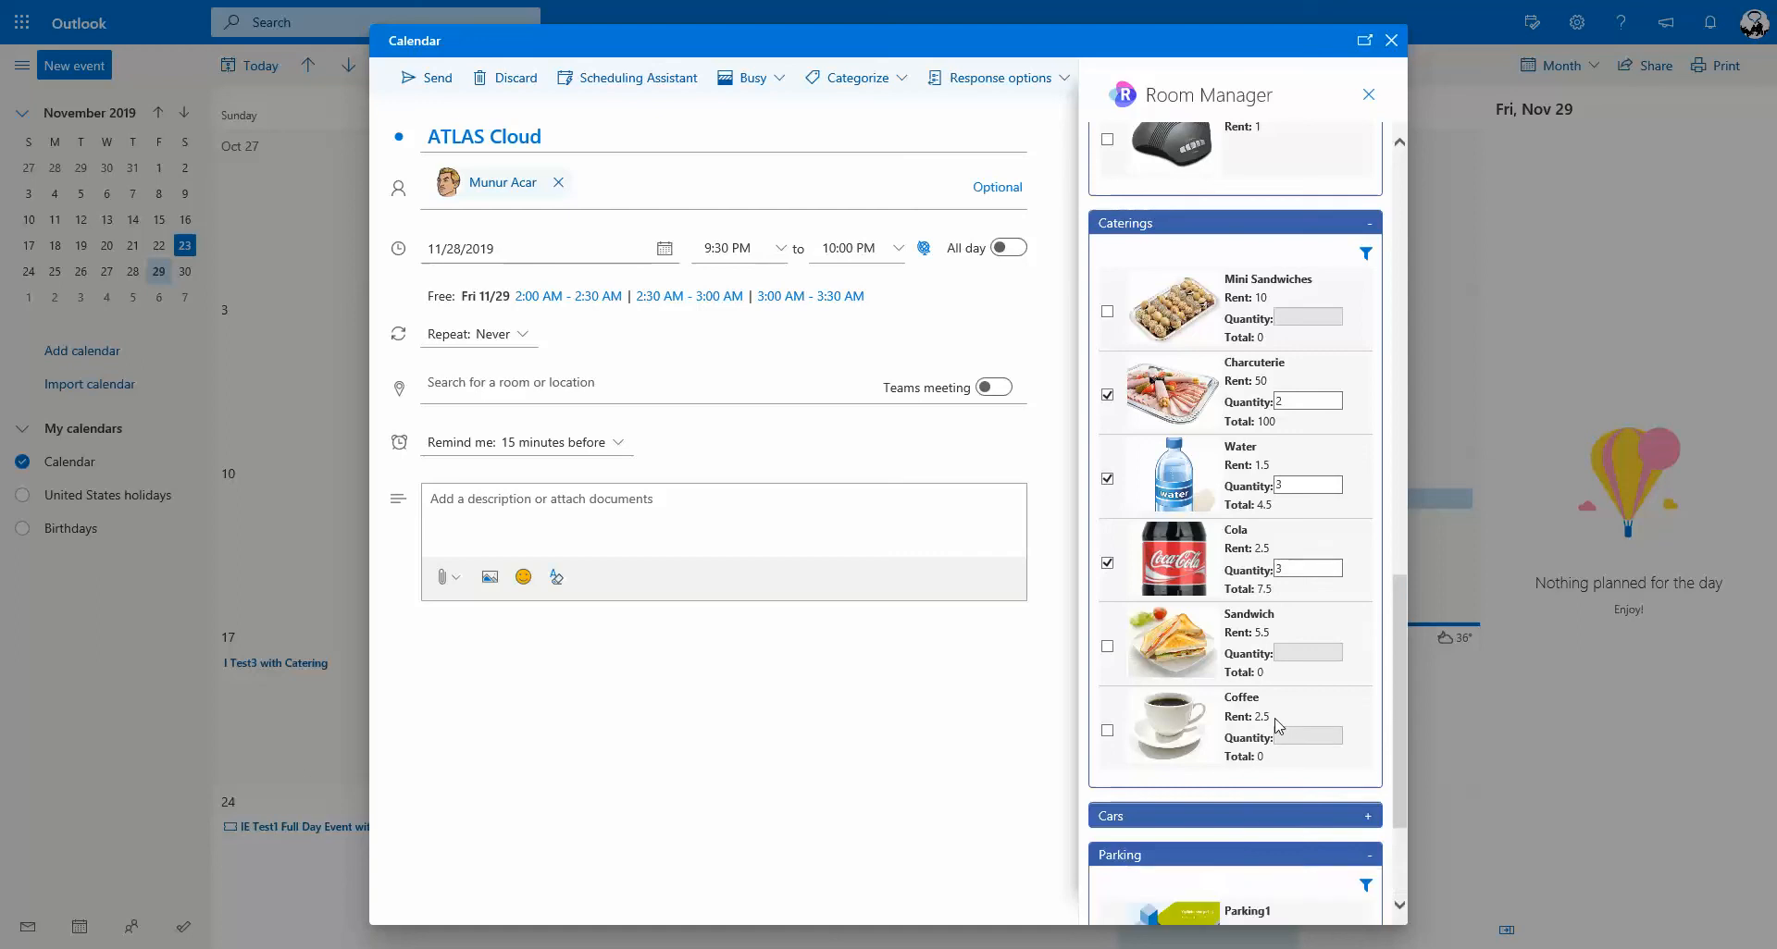
scroll(1278, 726, down, 3)
click(1107, 730)
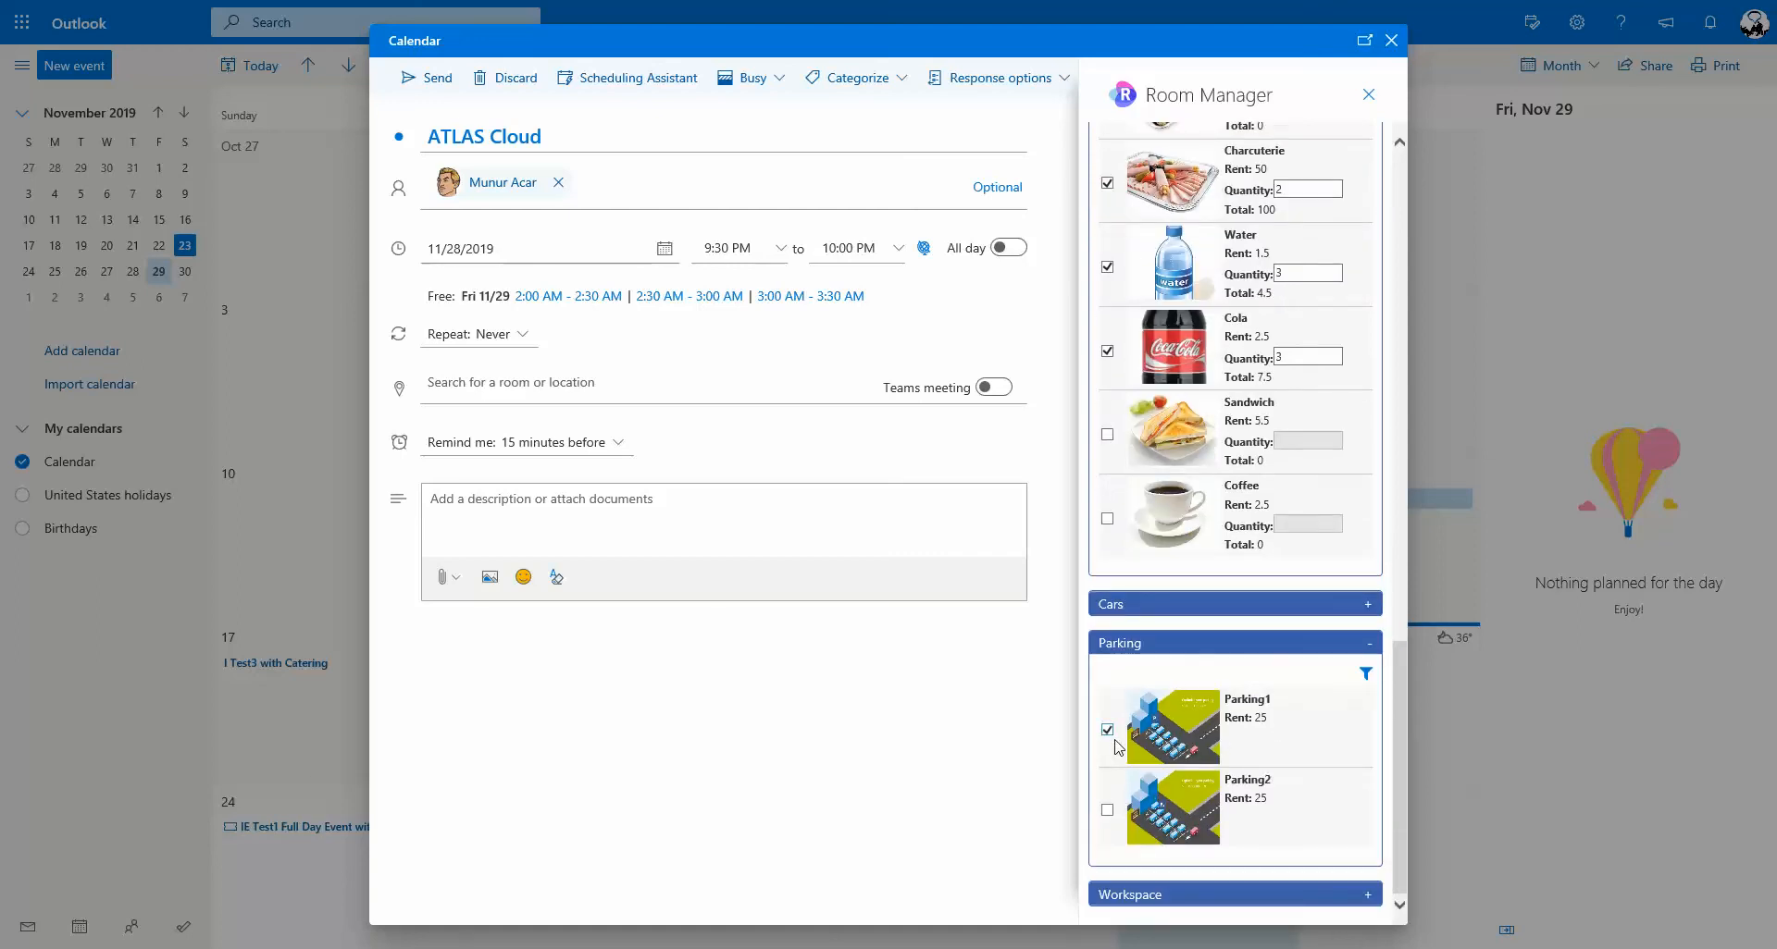
- Book the event with the selected room and services, review the booking details in the description, and send the invitation
scroll(1230, 731, up, 10)
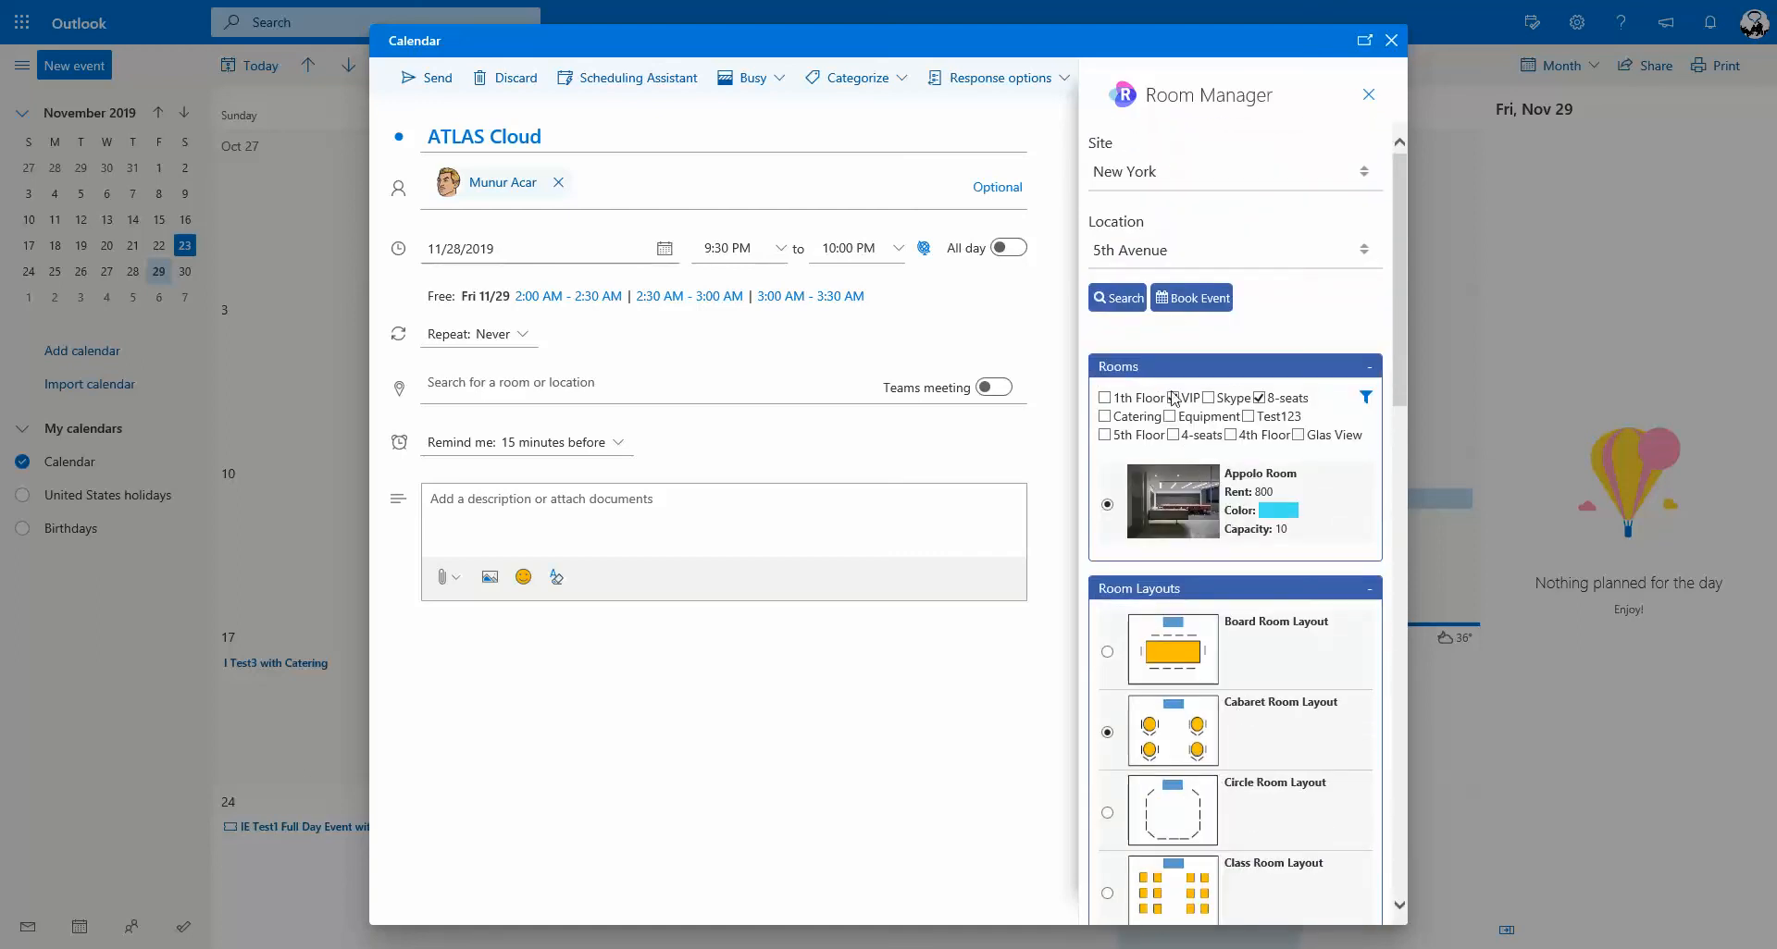
click(1194, 306)
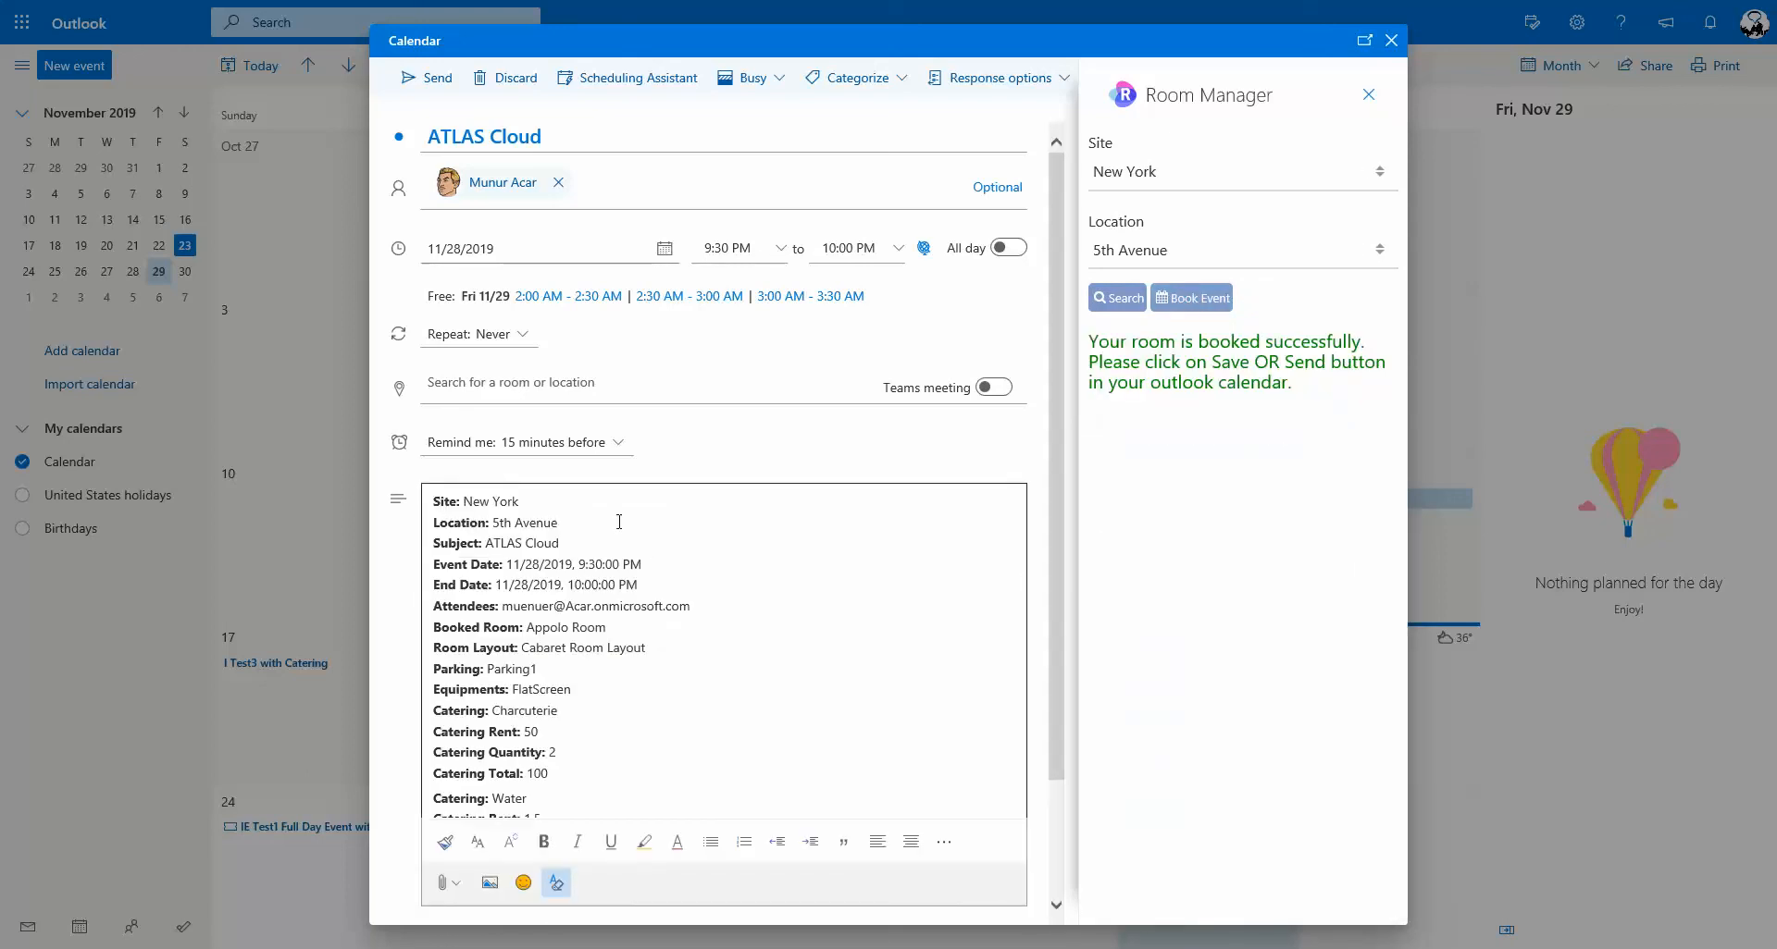
scroll(736, 616, down, 2)
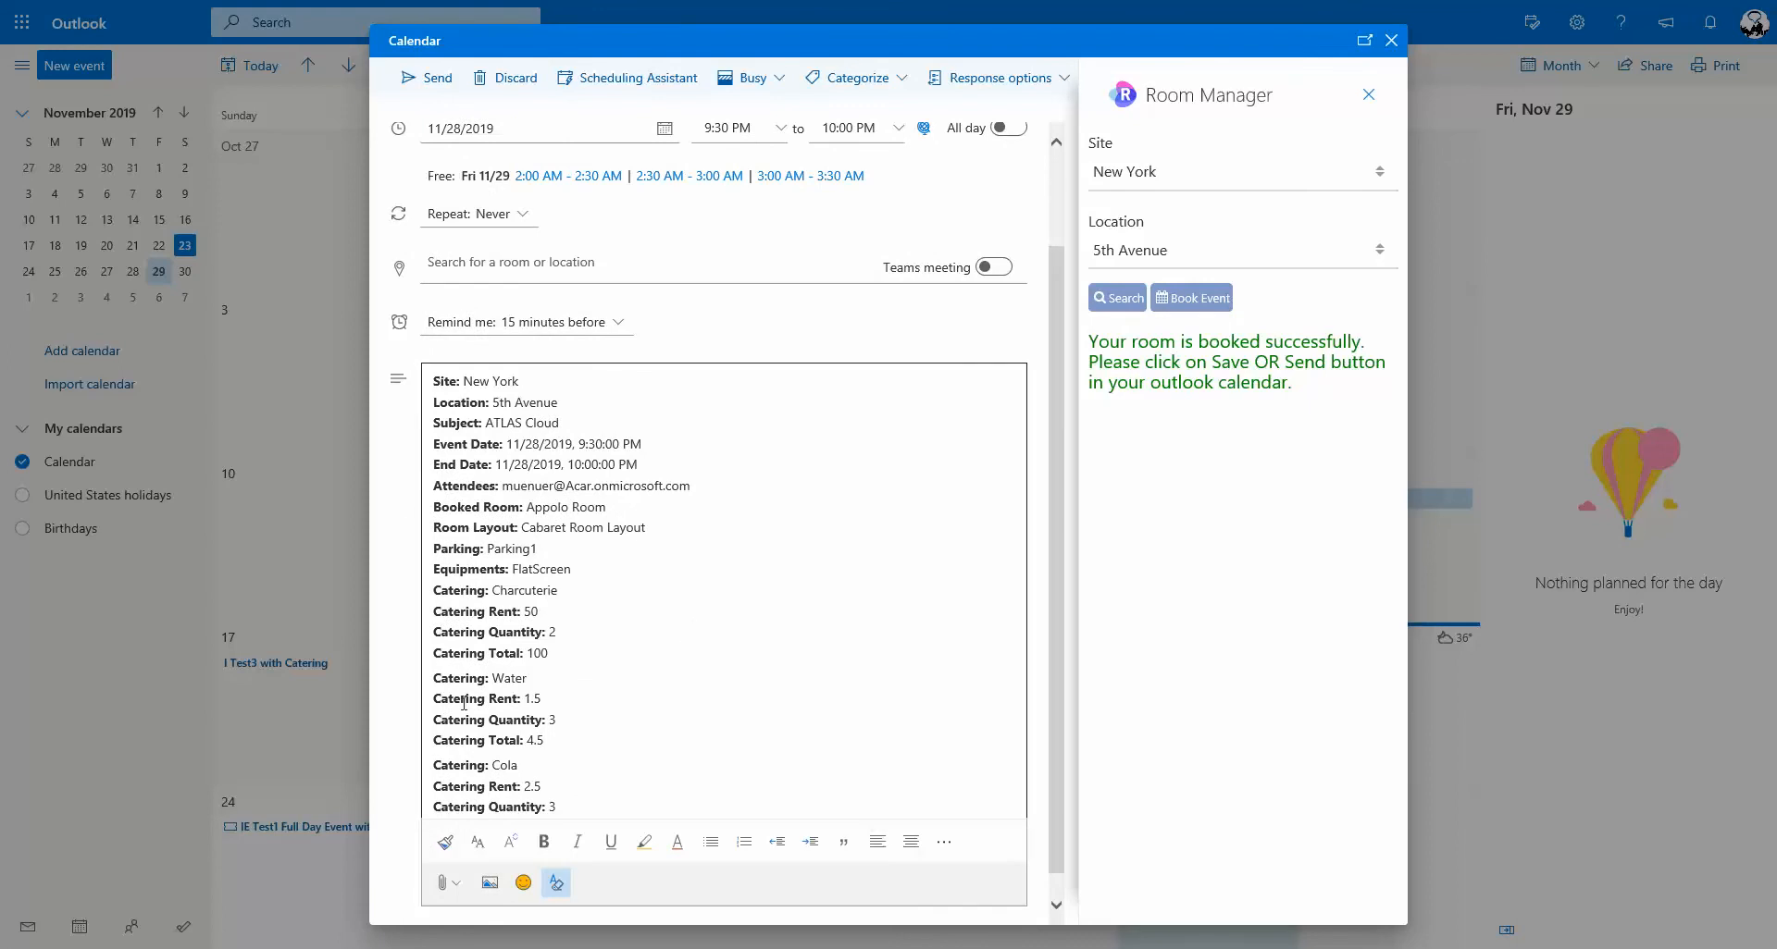
scroll(518, 350, up, 2)
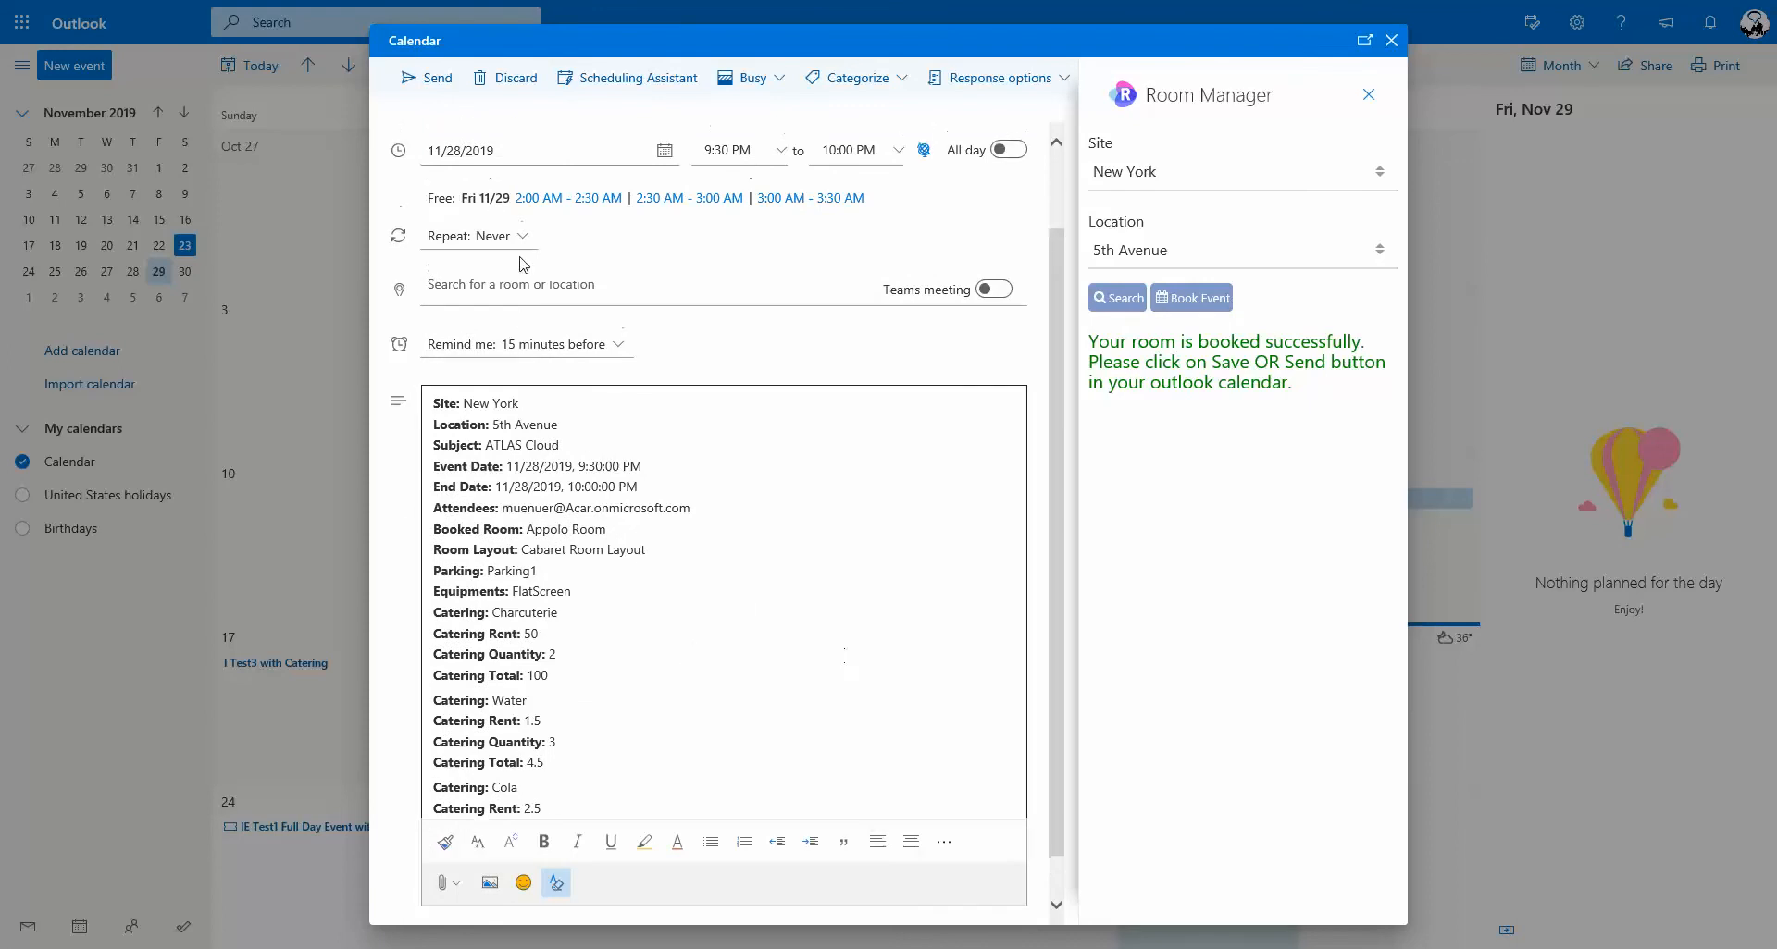
click(436, 80)
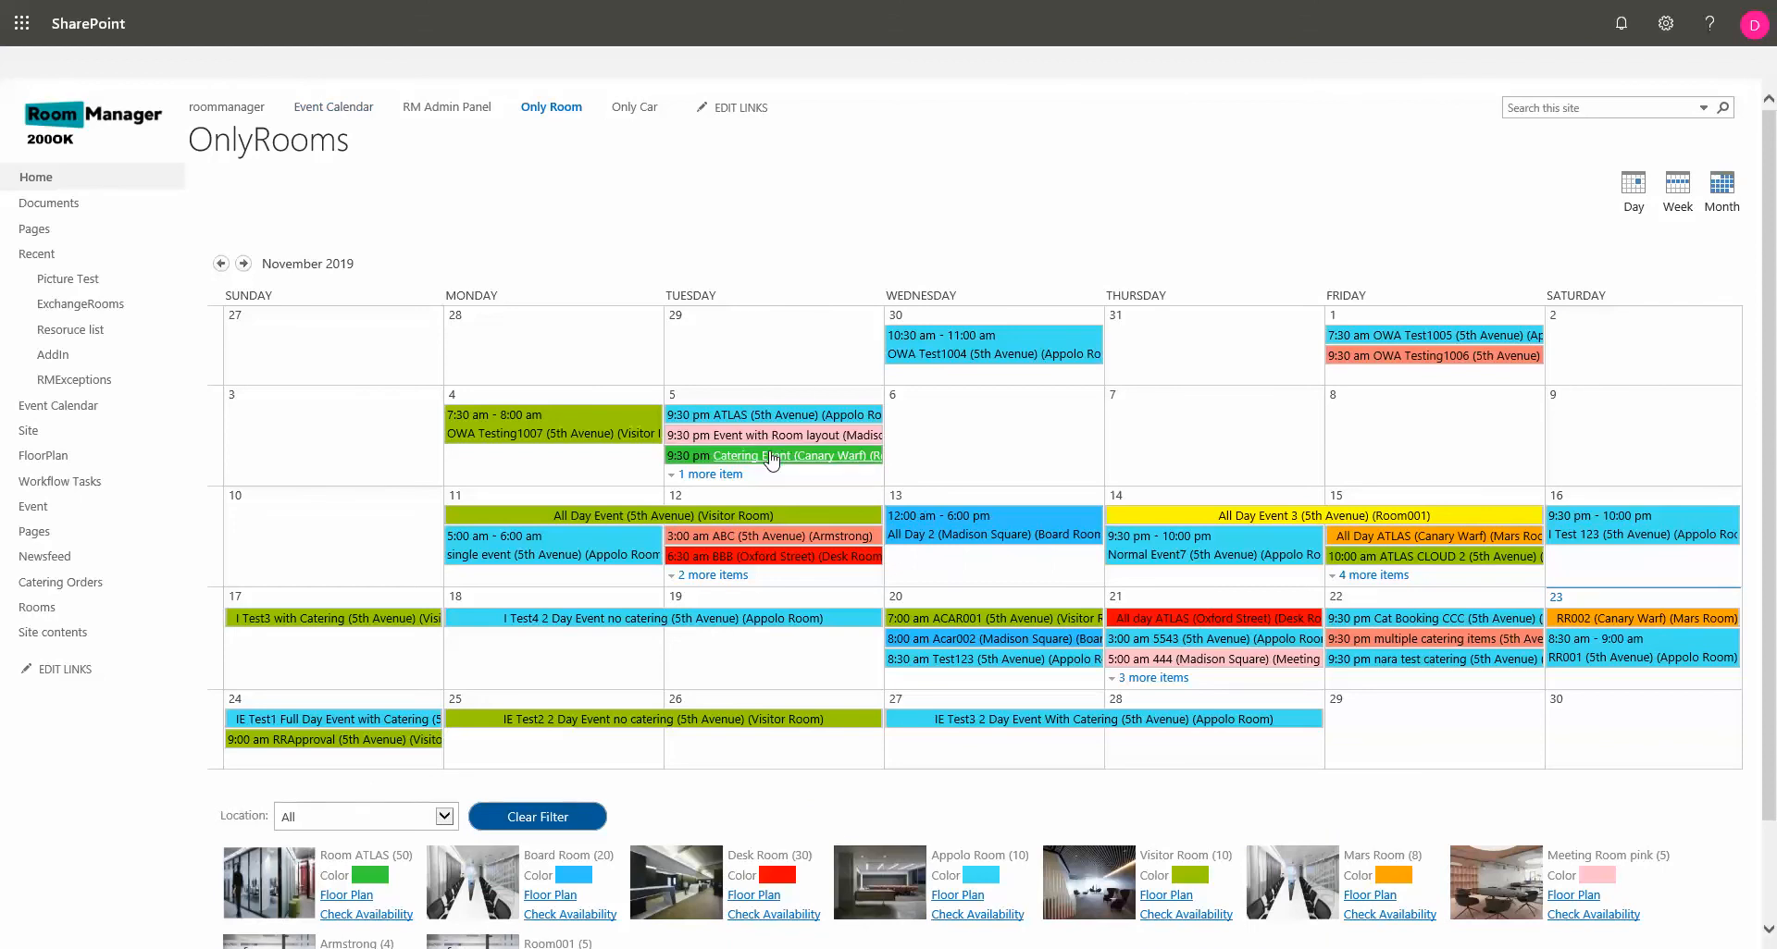
- Switch to the SharePoint Event Calendar list and examine the ATLAS Cloud booking's entry across its columns
key(alt+Left)
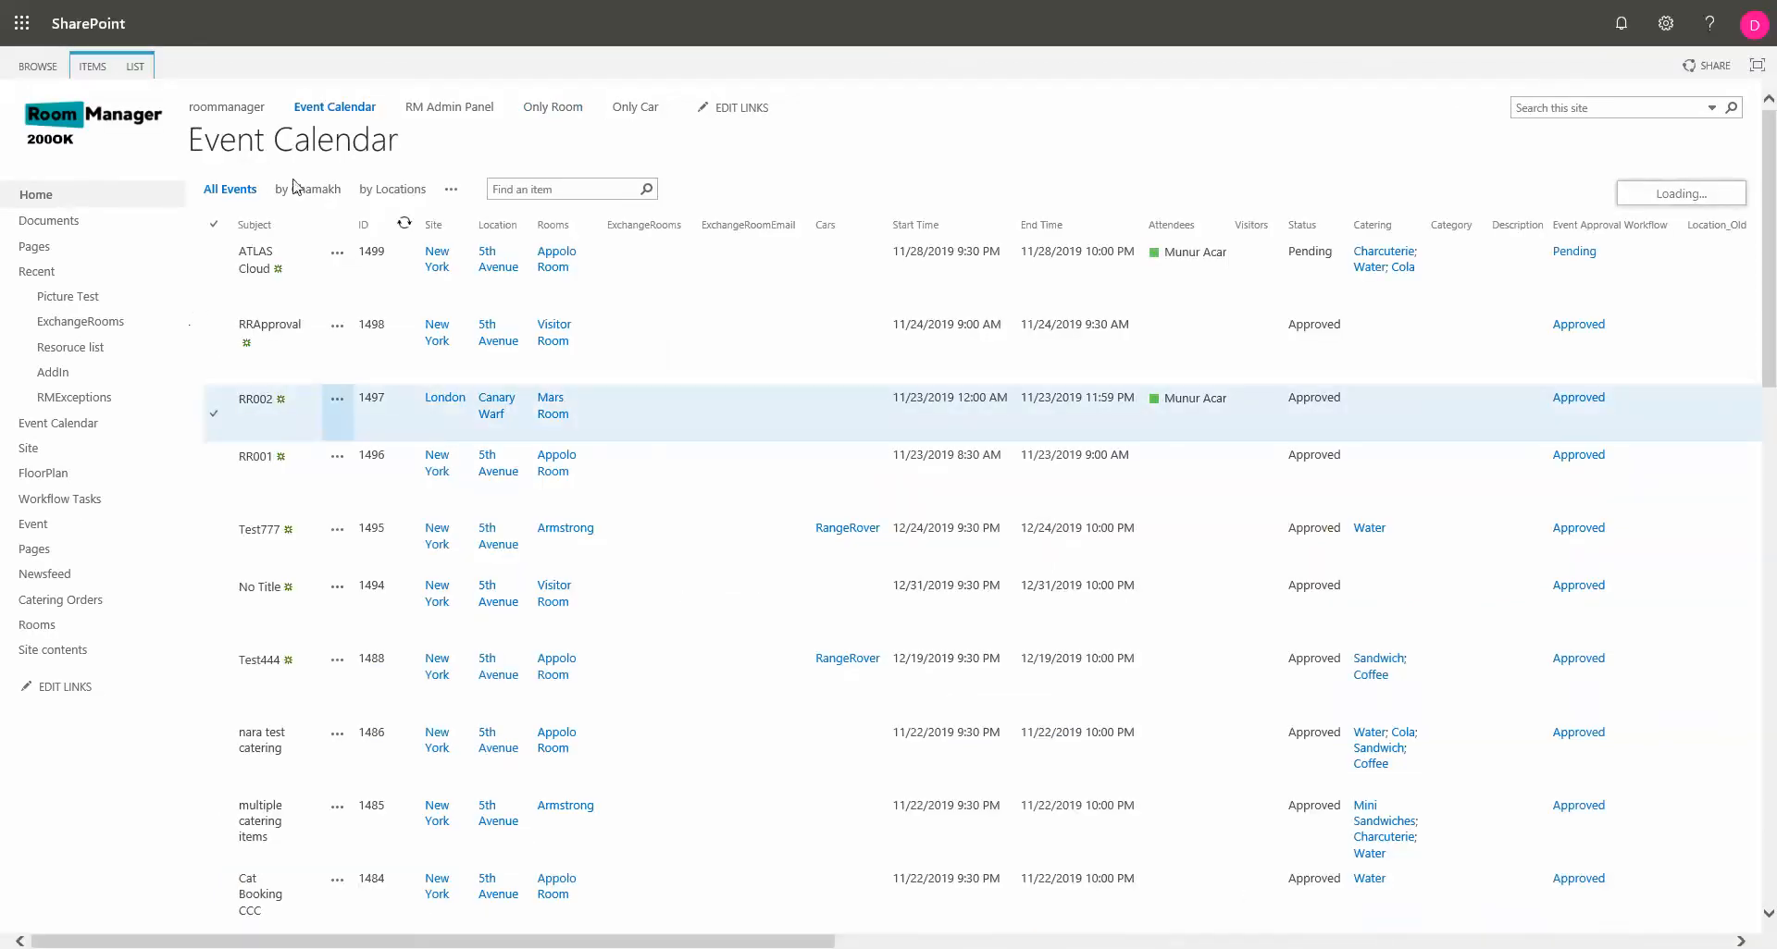
click(264, 277)
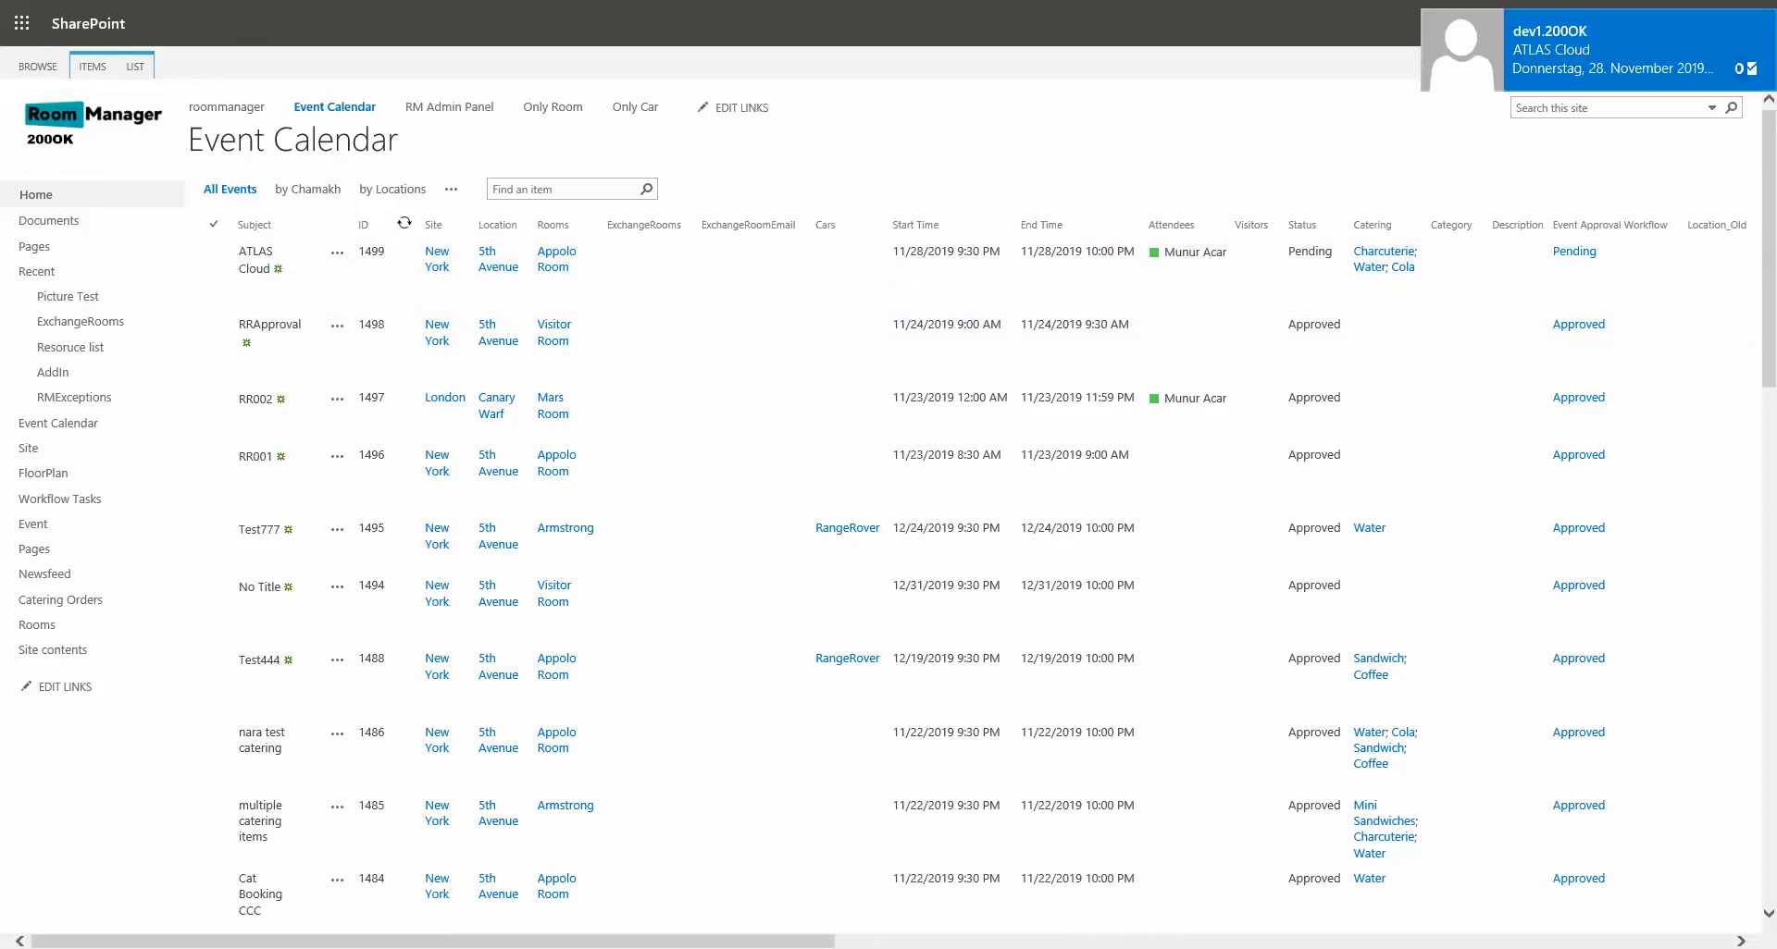
drag(814, 940, 672, 917)
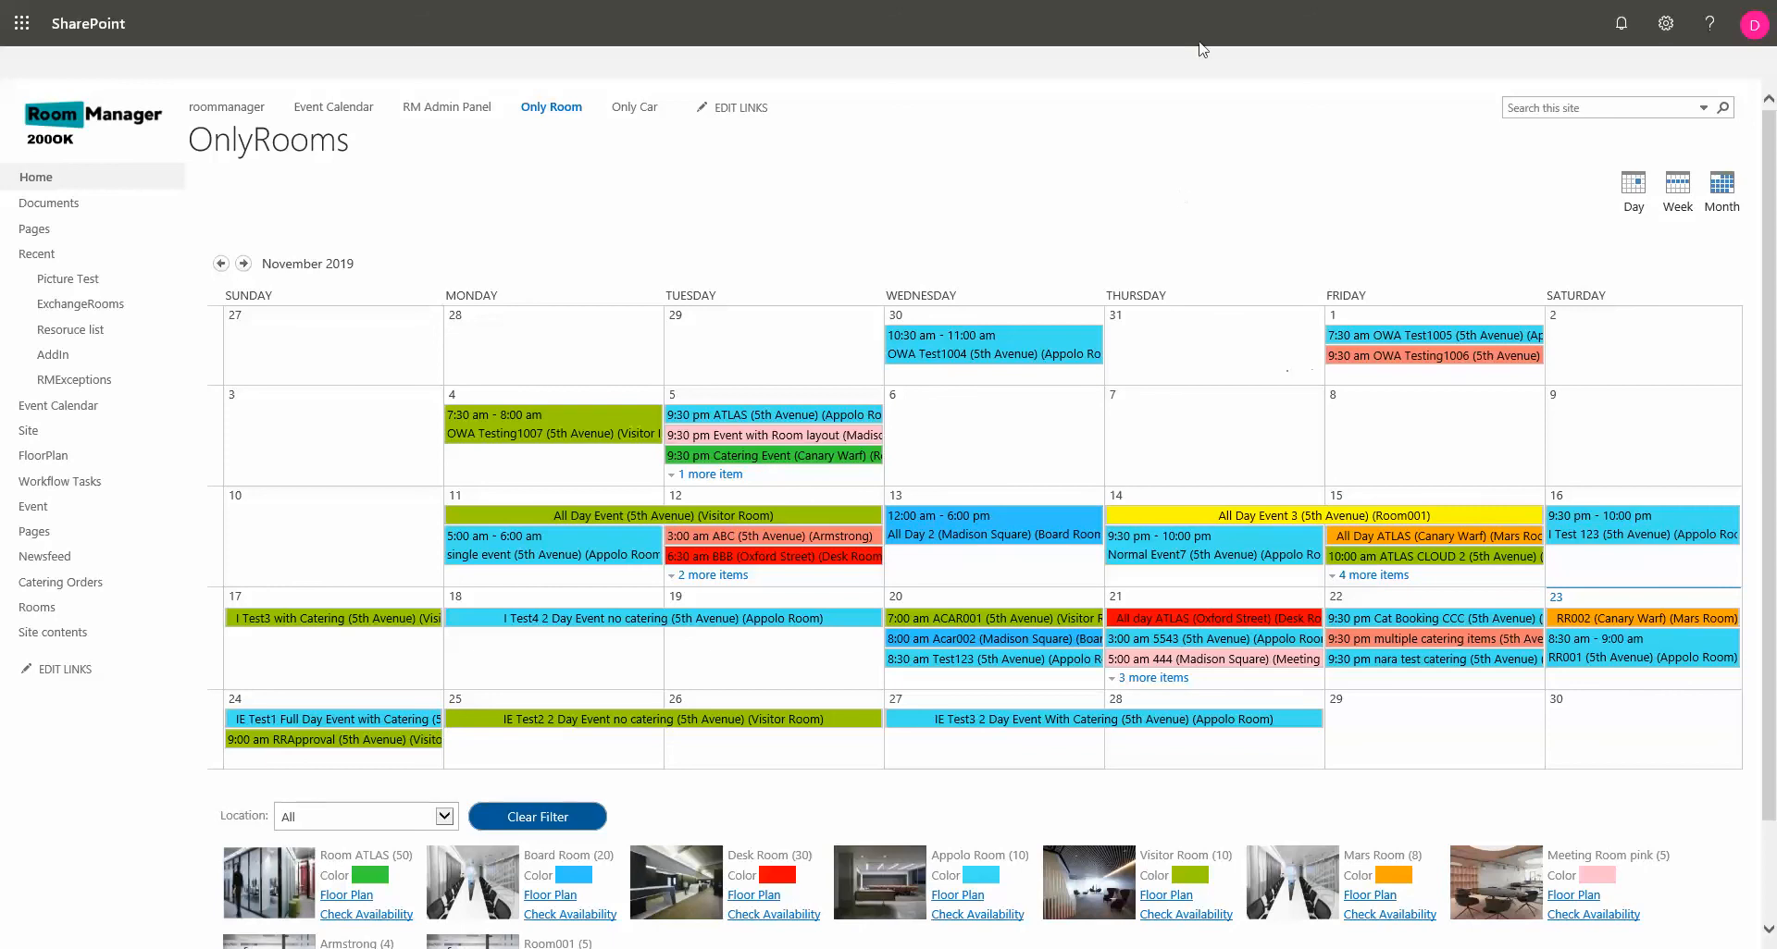
- Return to the Outlook calendar and open the full form for a new event from the November 29 day cell
key(ctrl+Tab)
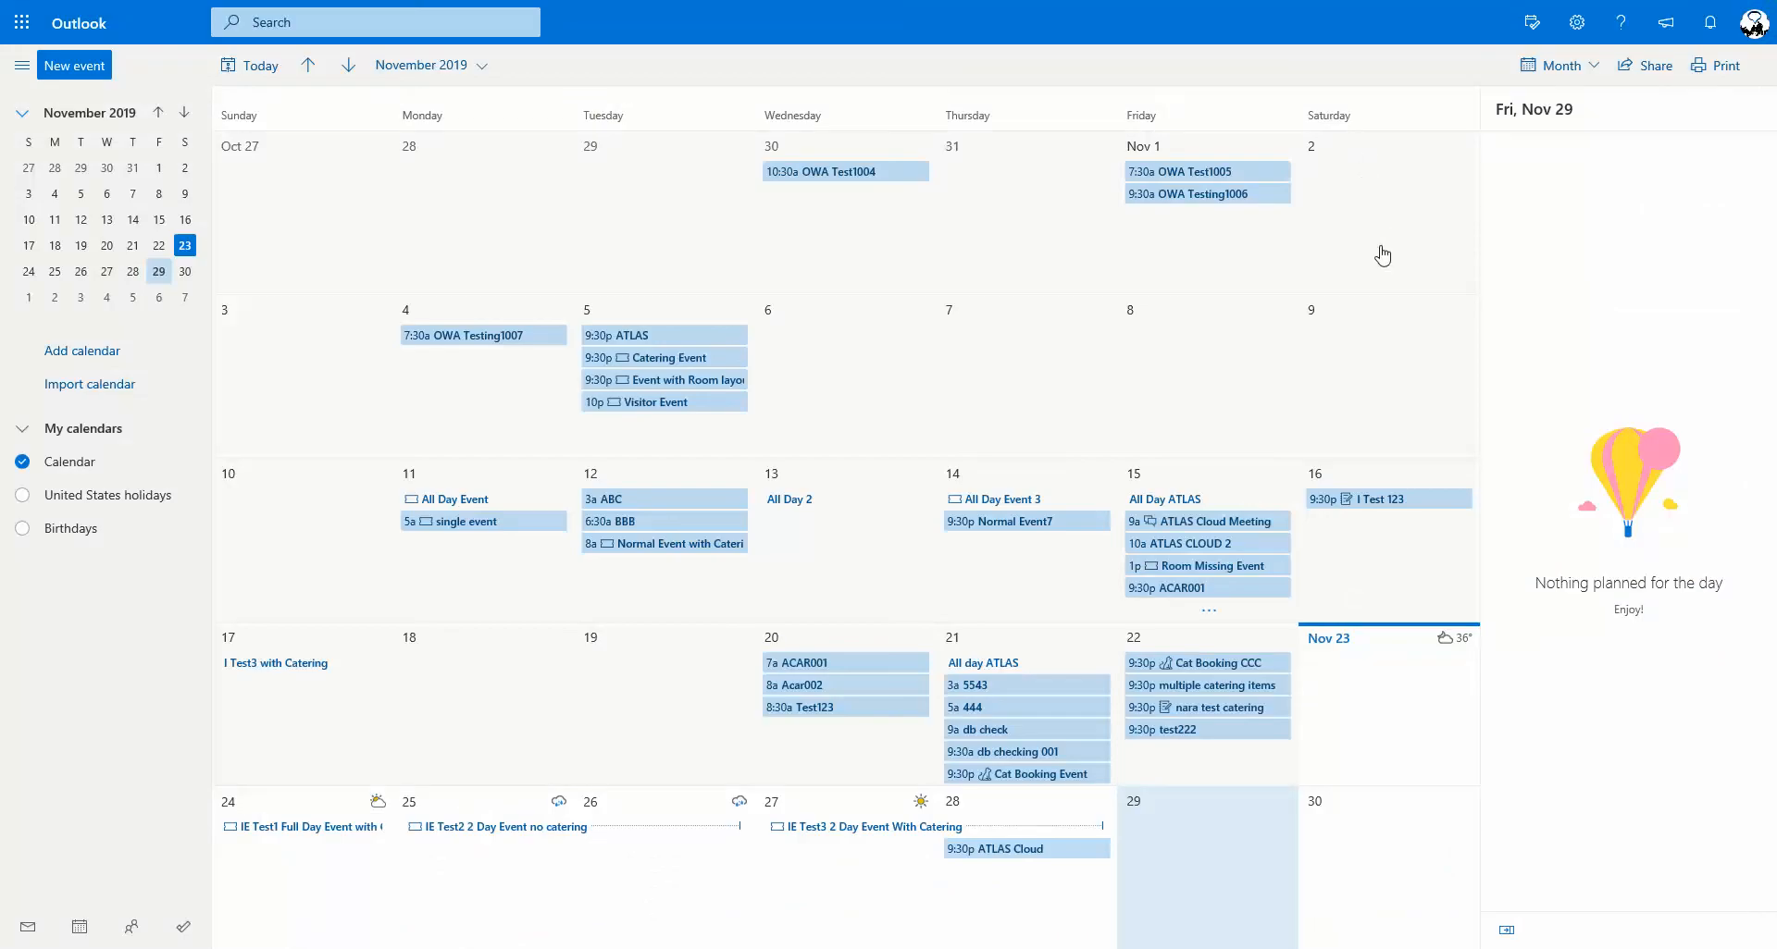
click(1177, 871)
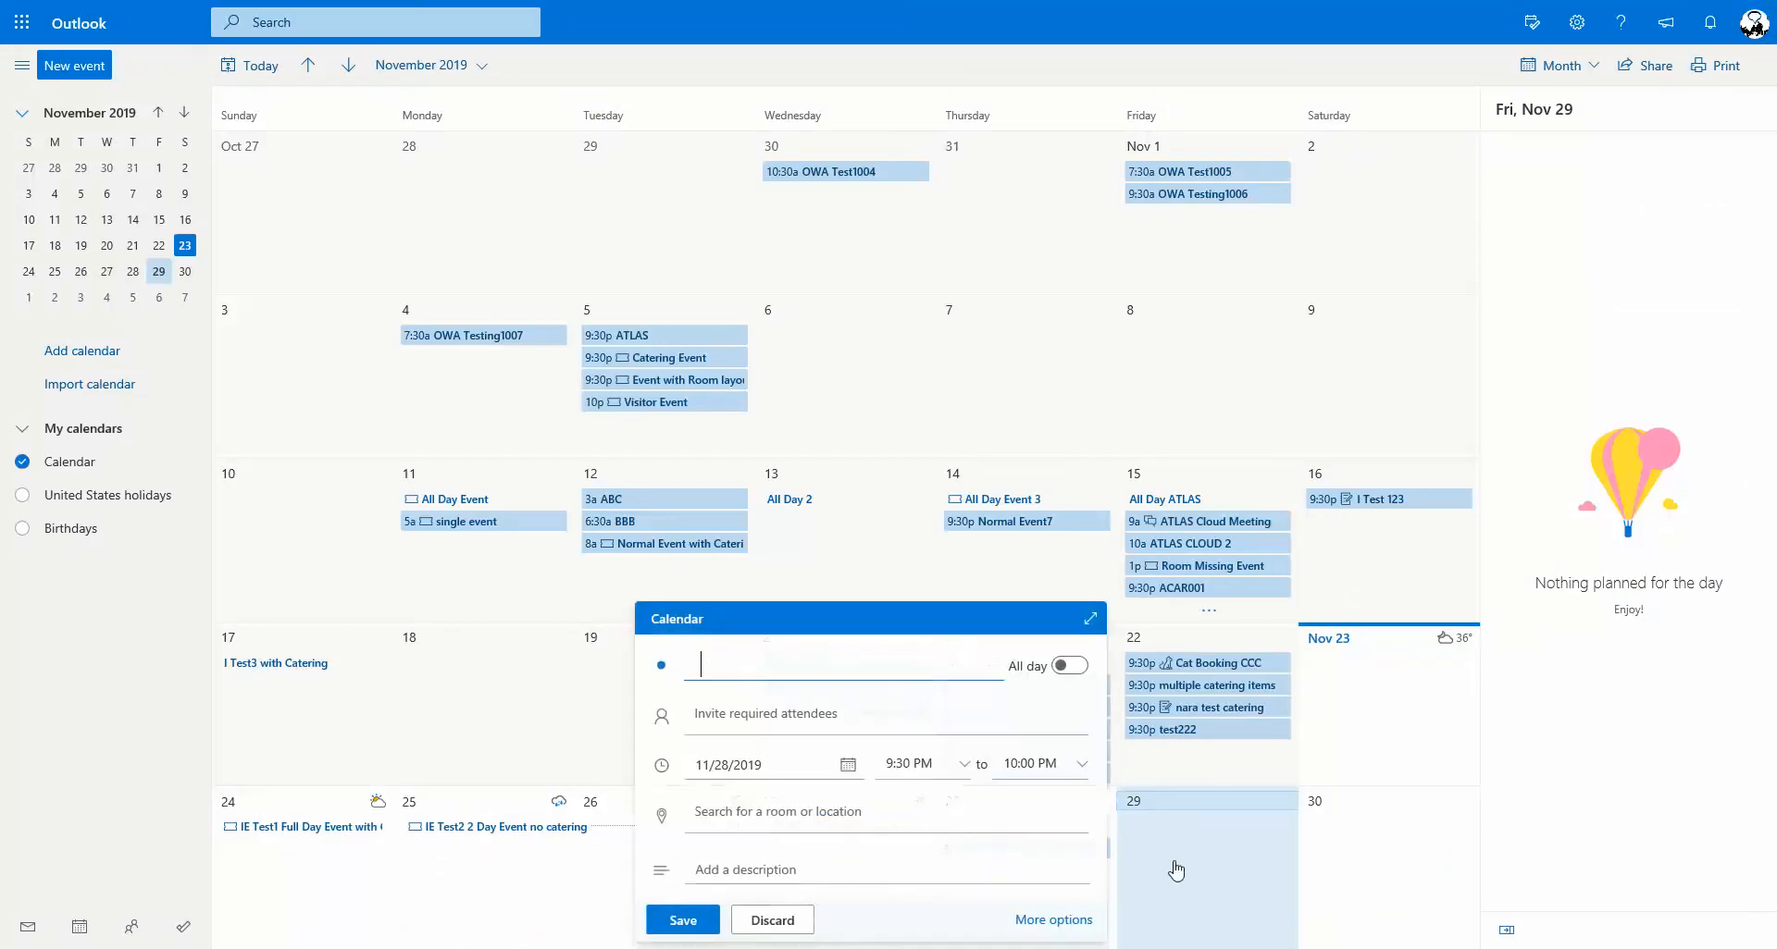
click(1057, 920)
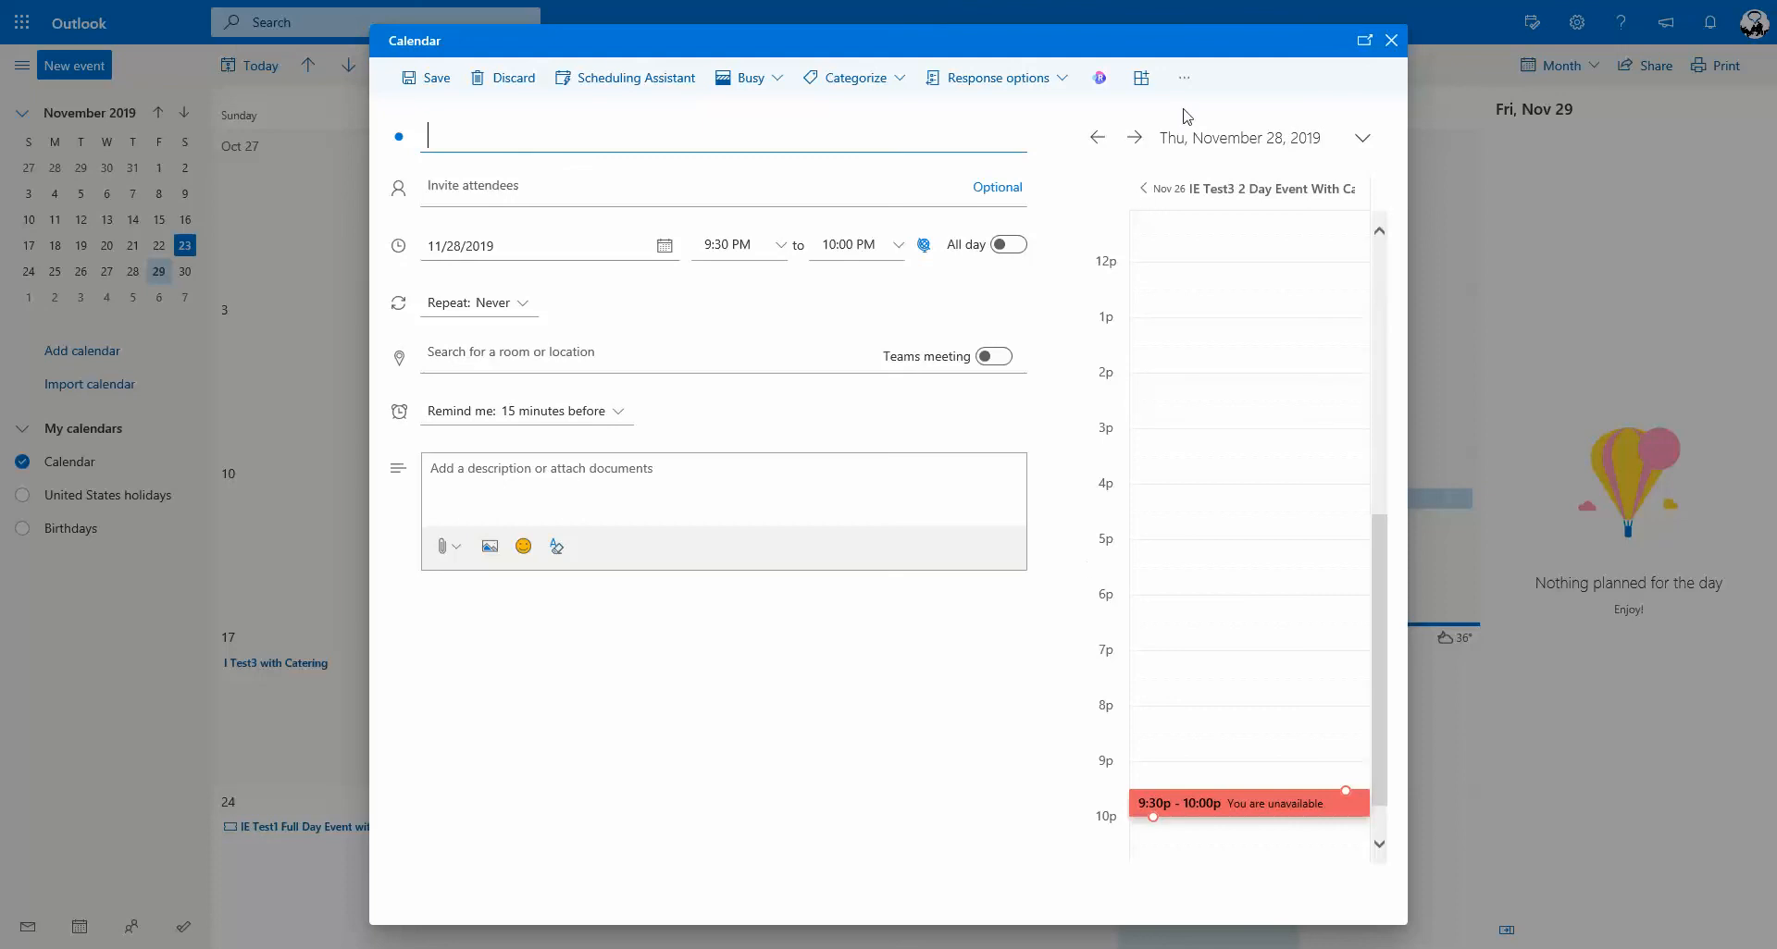
- Examine the installed add-ins and the options for adding a custom Outlook add-in, including from a URL or file
click(1192, 81)
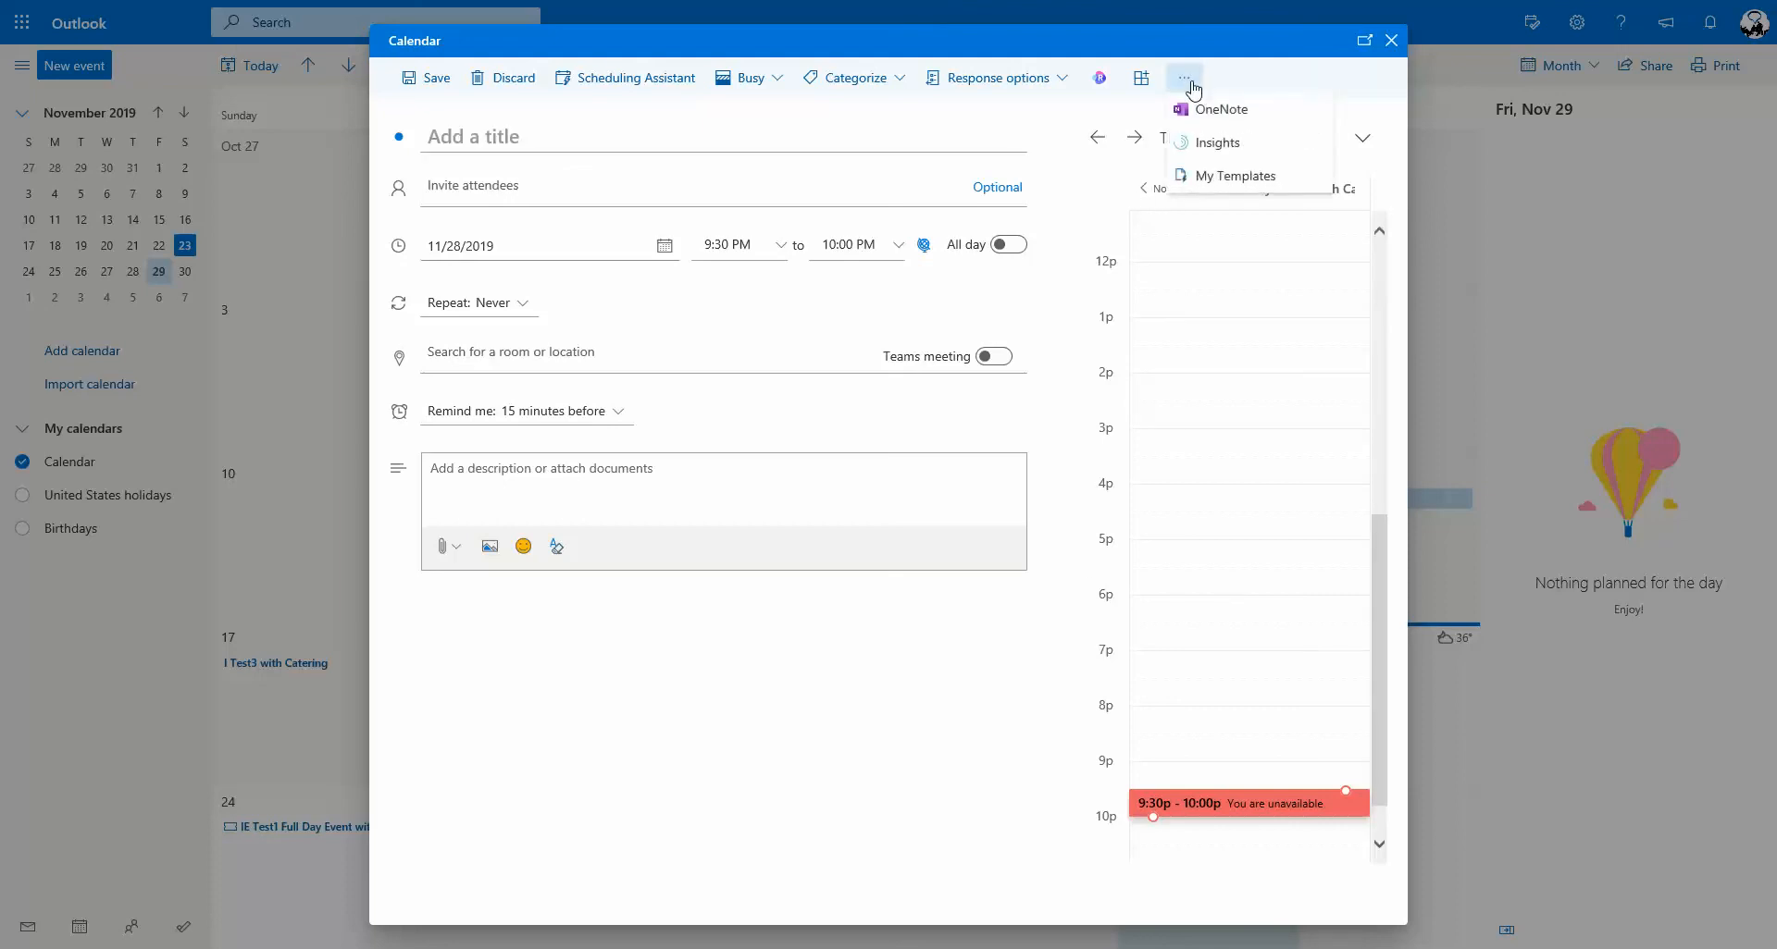
click(1143, 83)
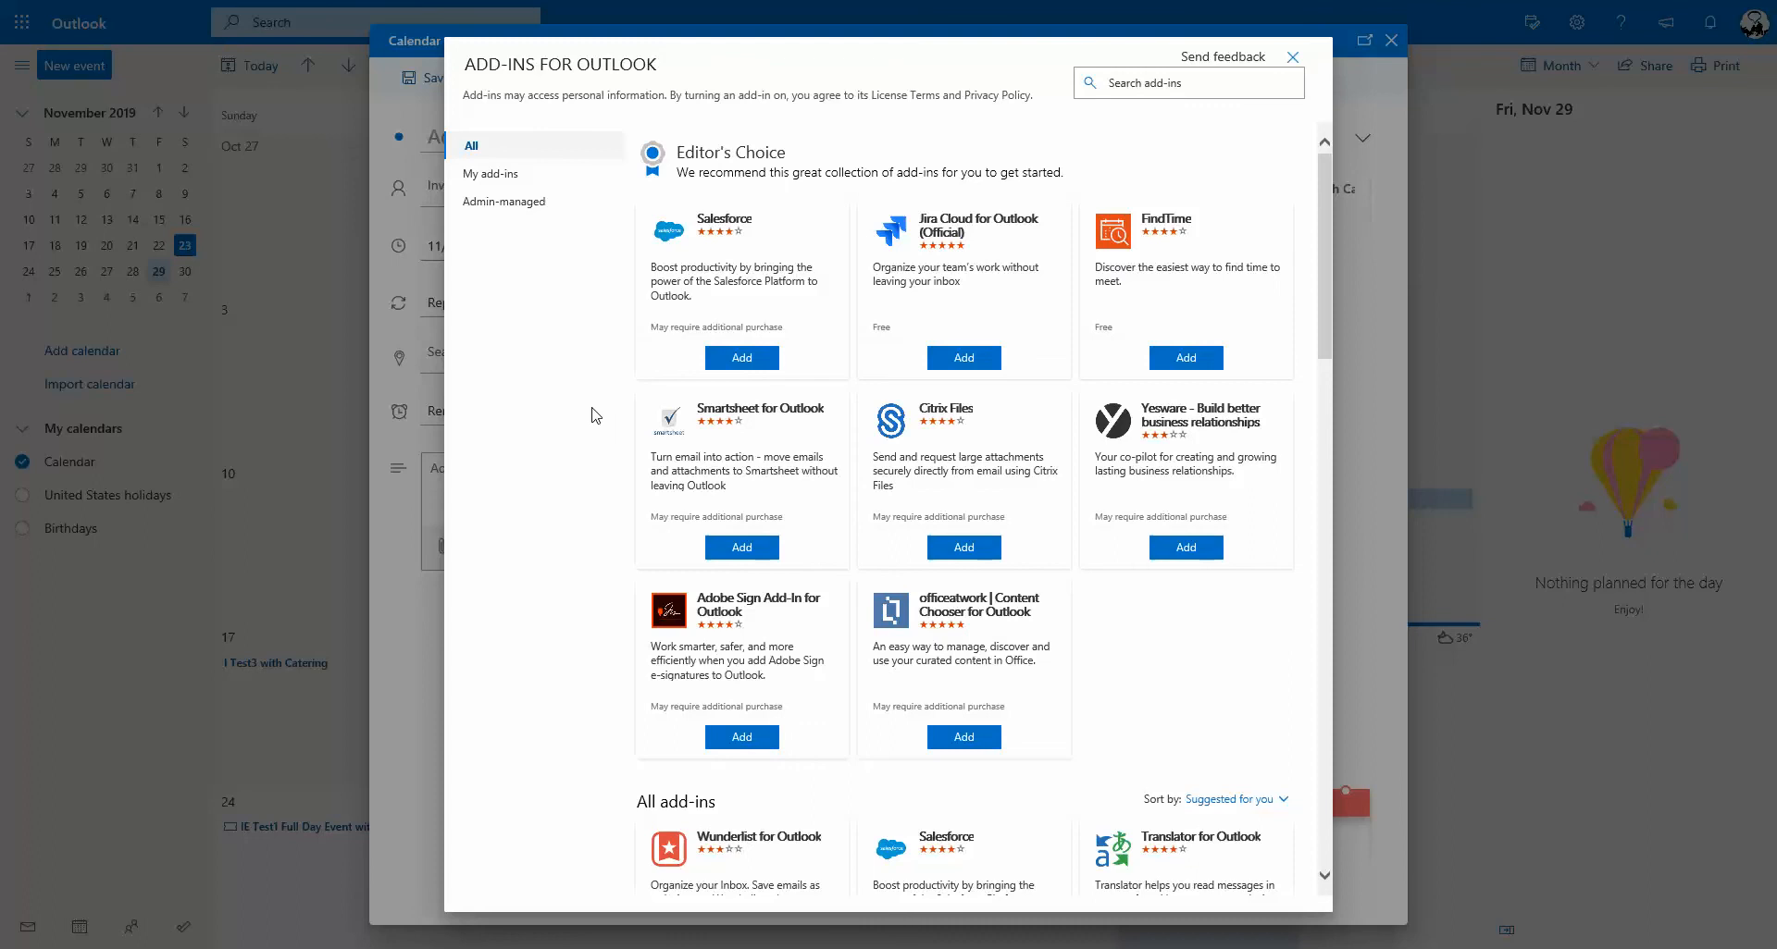
click(514, 176)
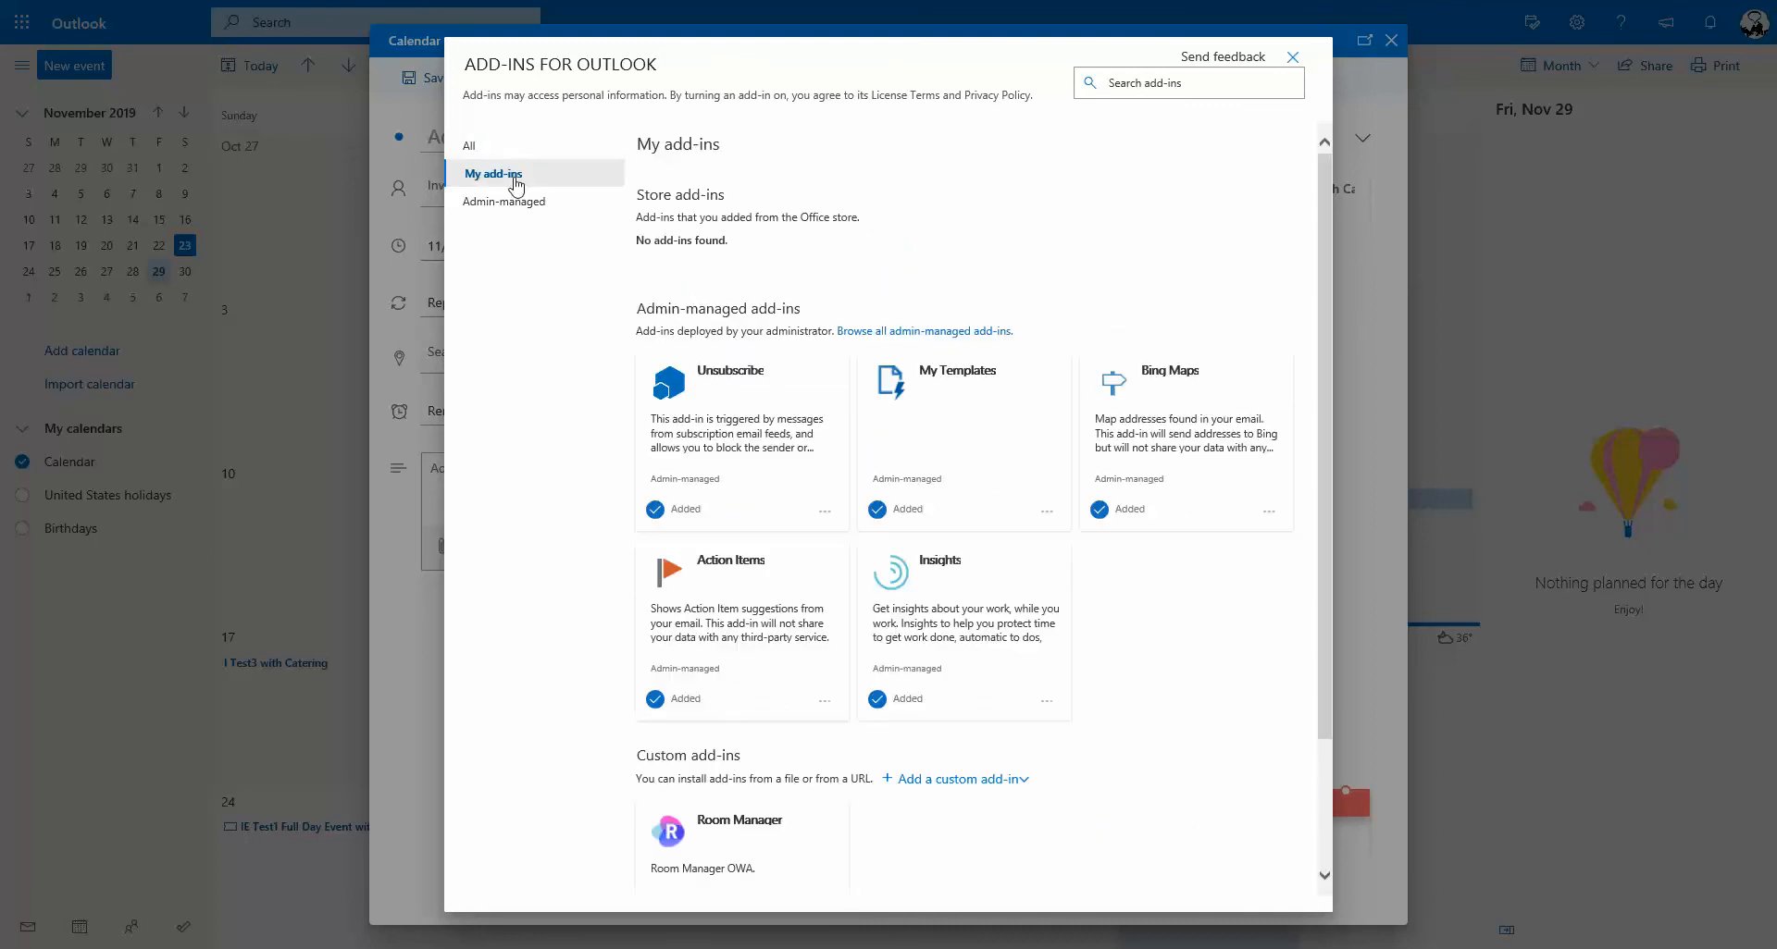
scroll(777, 826, down, 2)
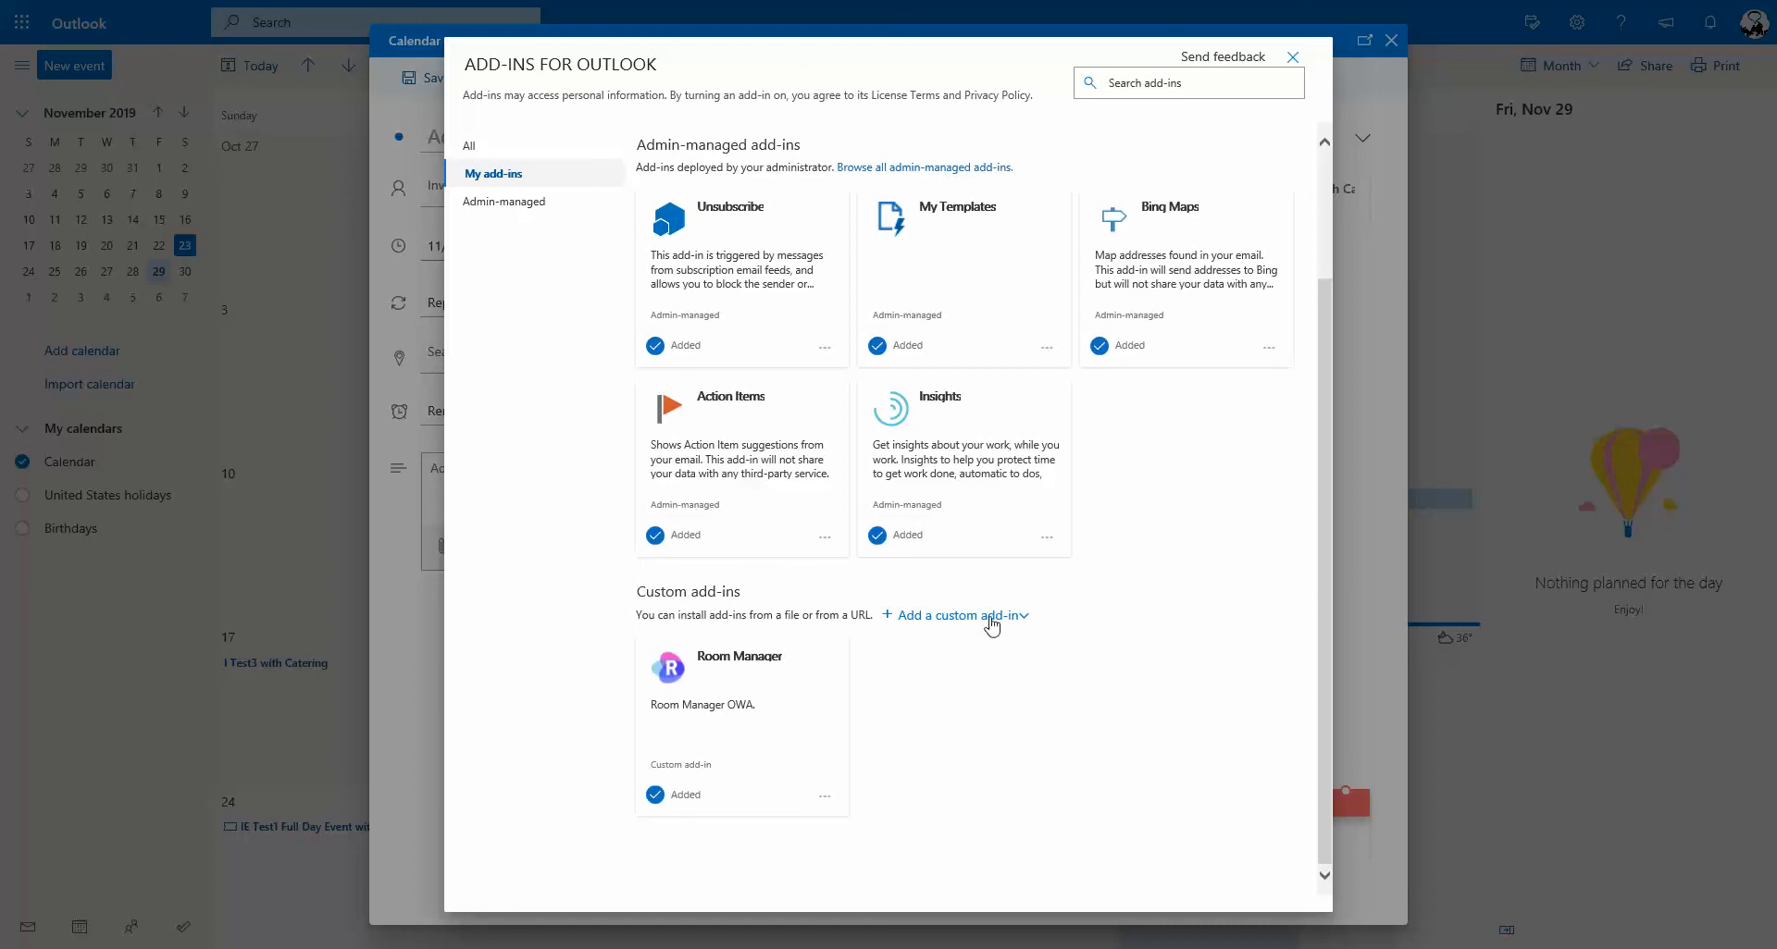
click(987, 617)
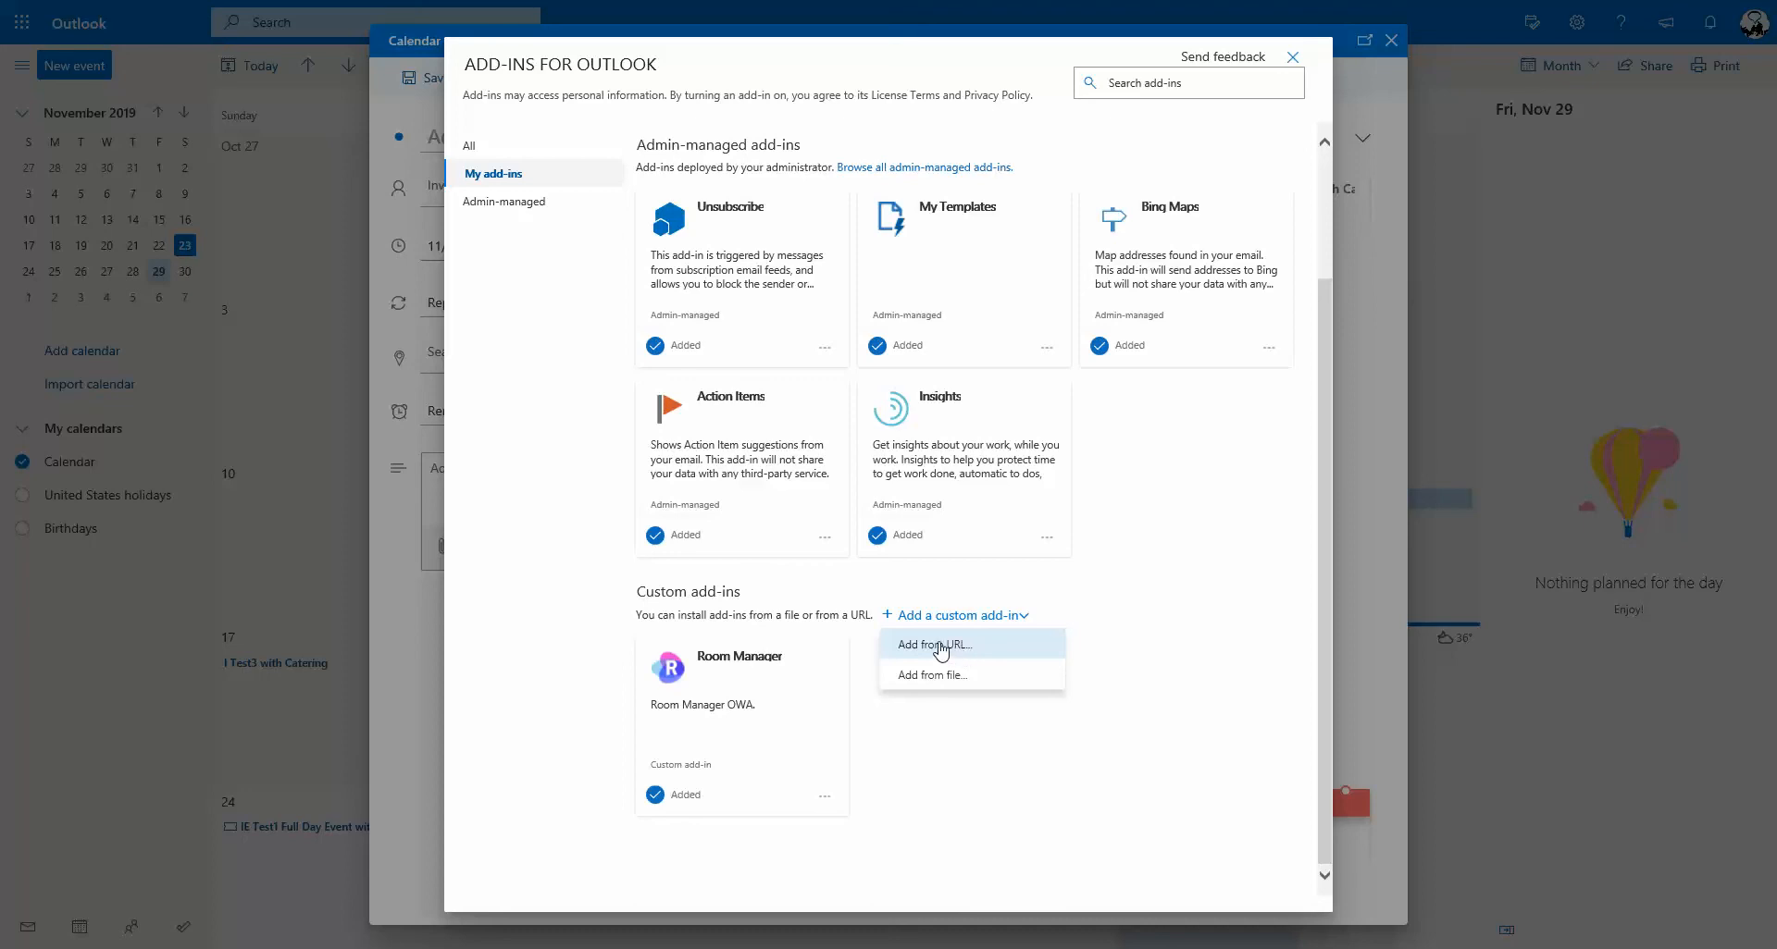
click(1292, 59)
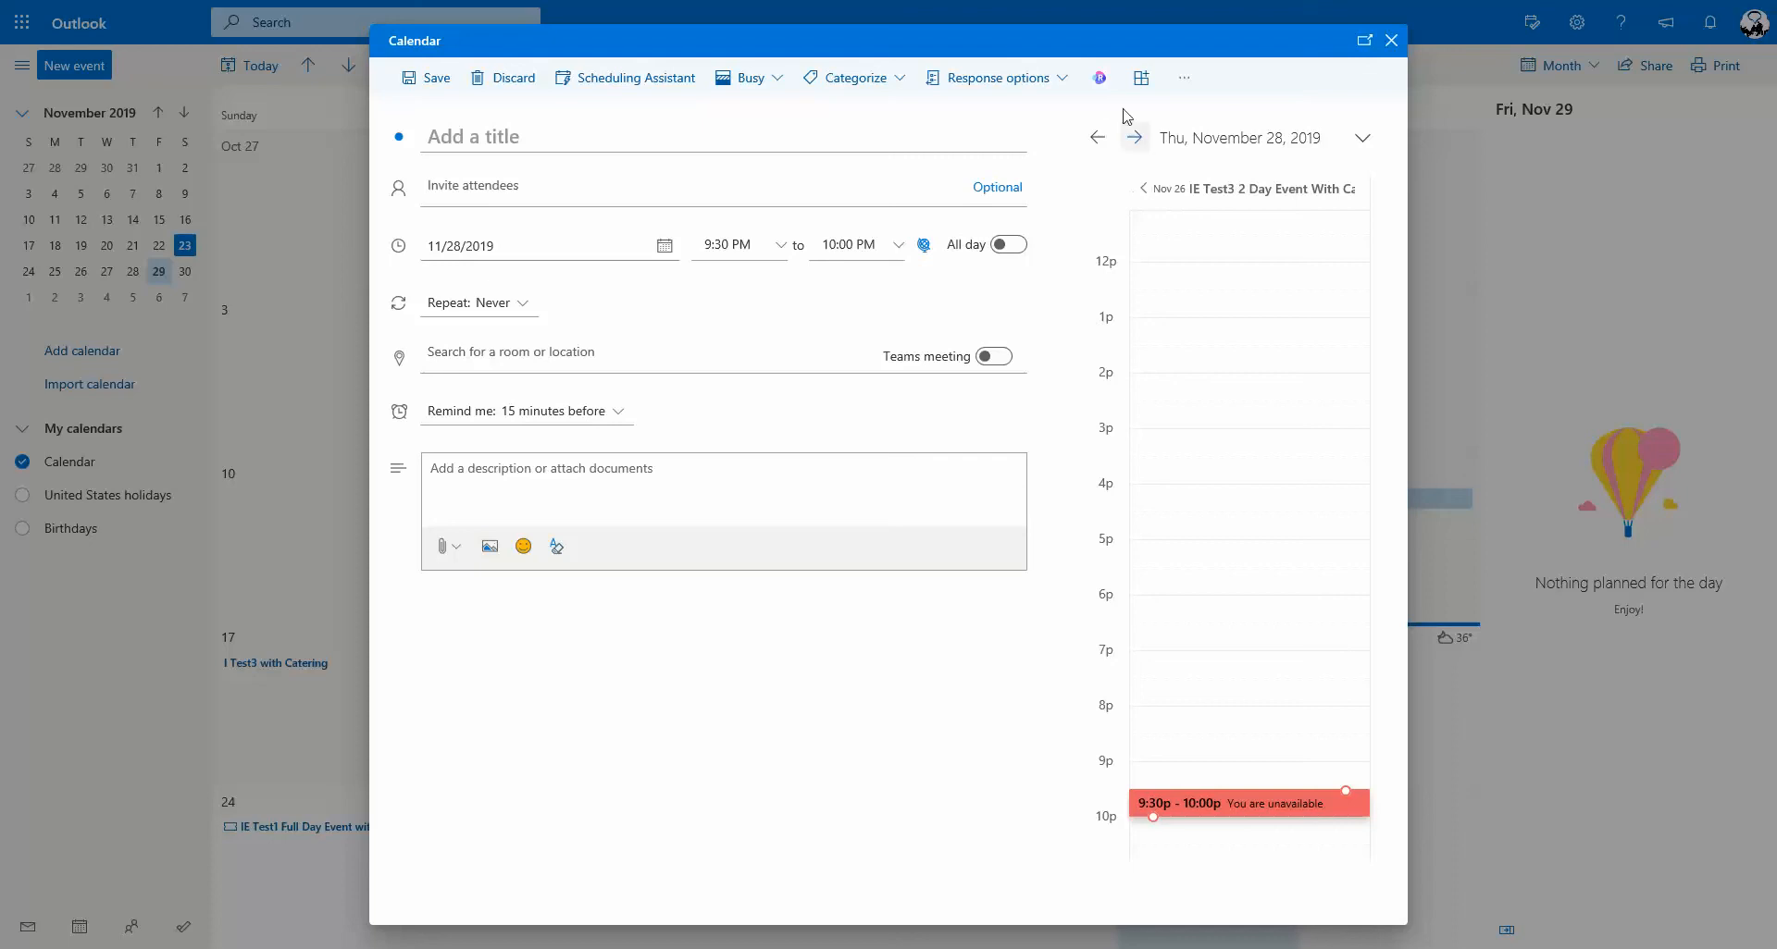
- Open Room Manager for the new event and search for rooms at the London site's Canary Warf location
click(1099, 78)
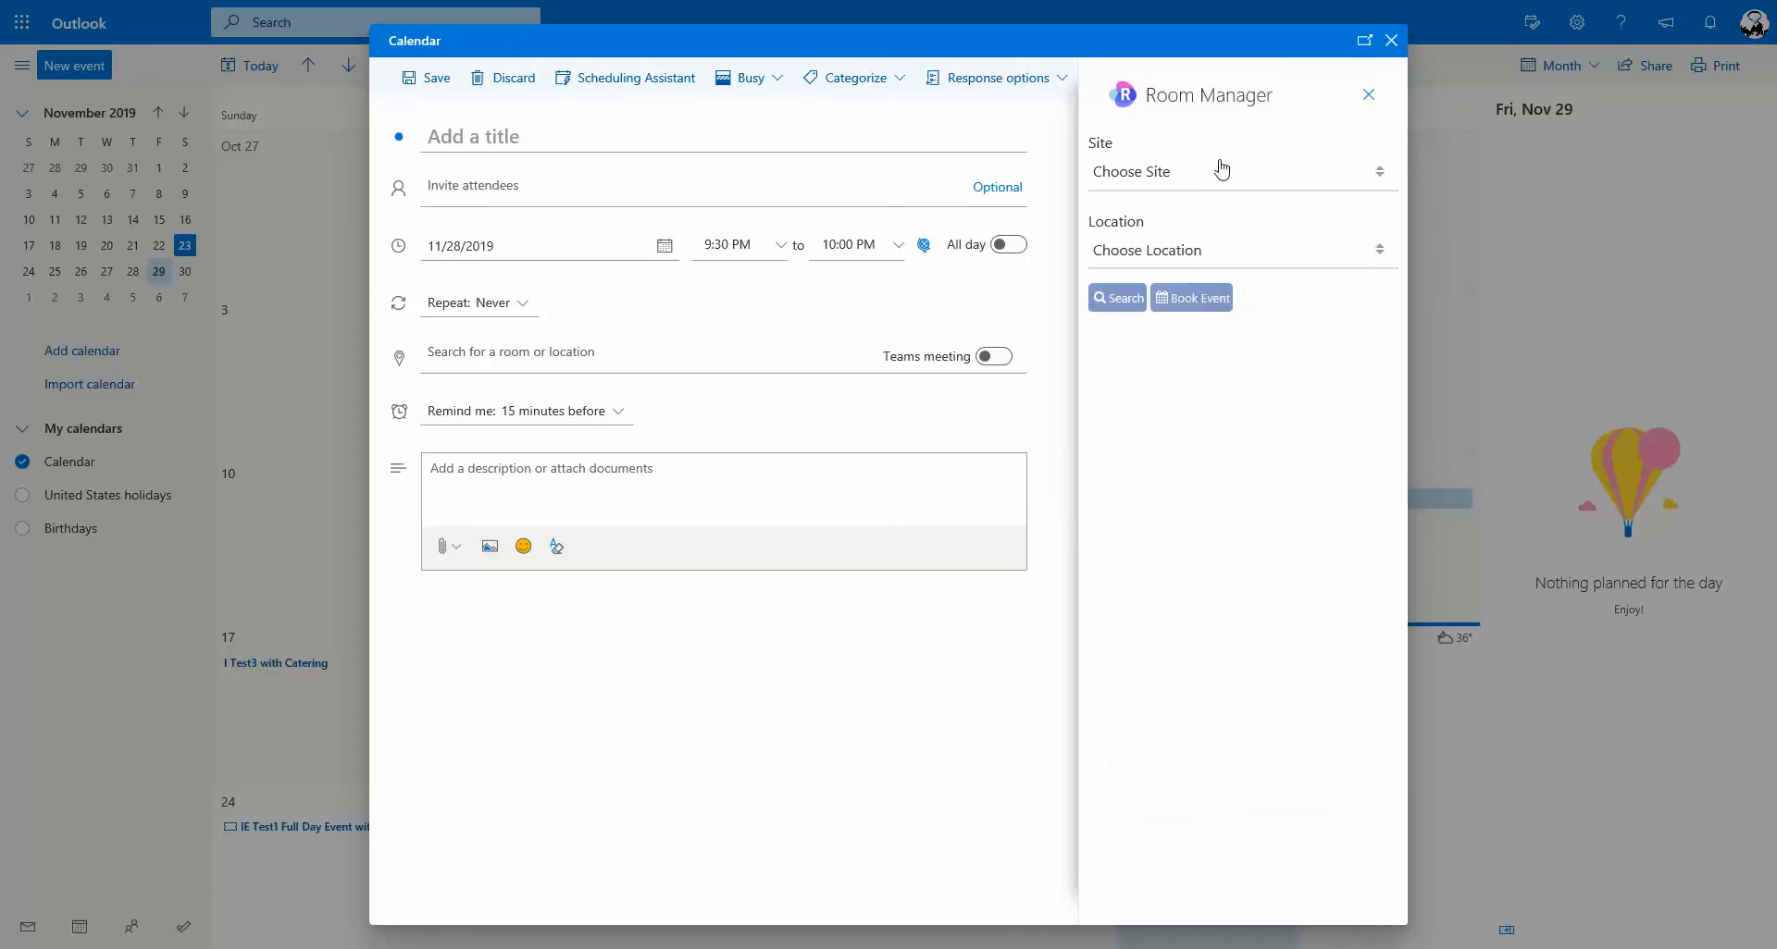
click(1138, 172)
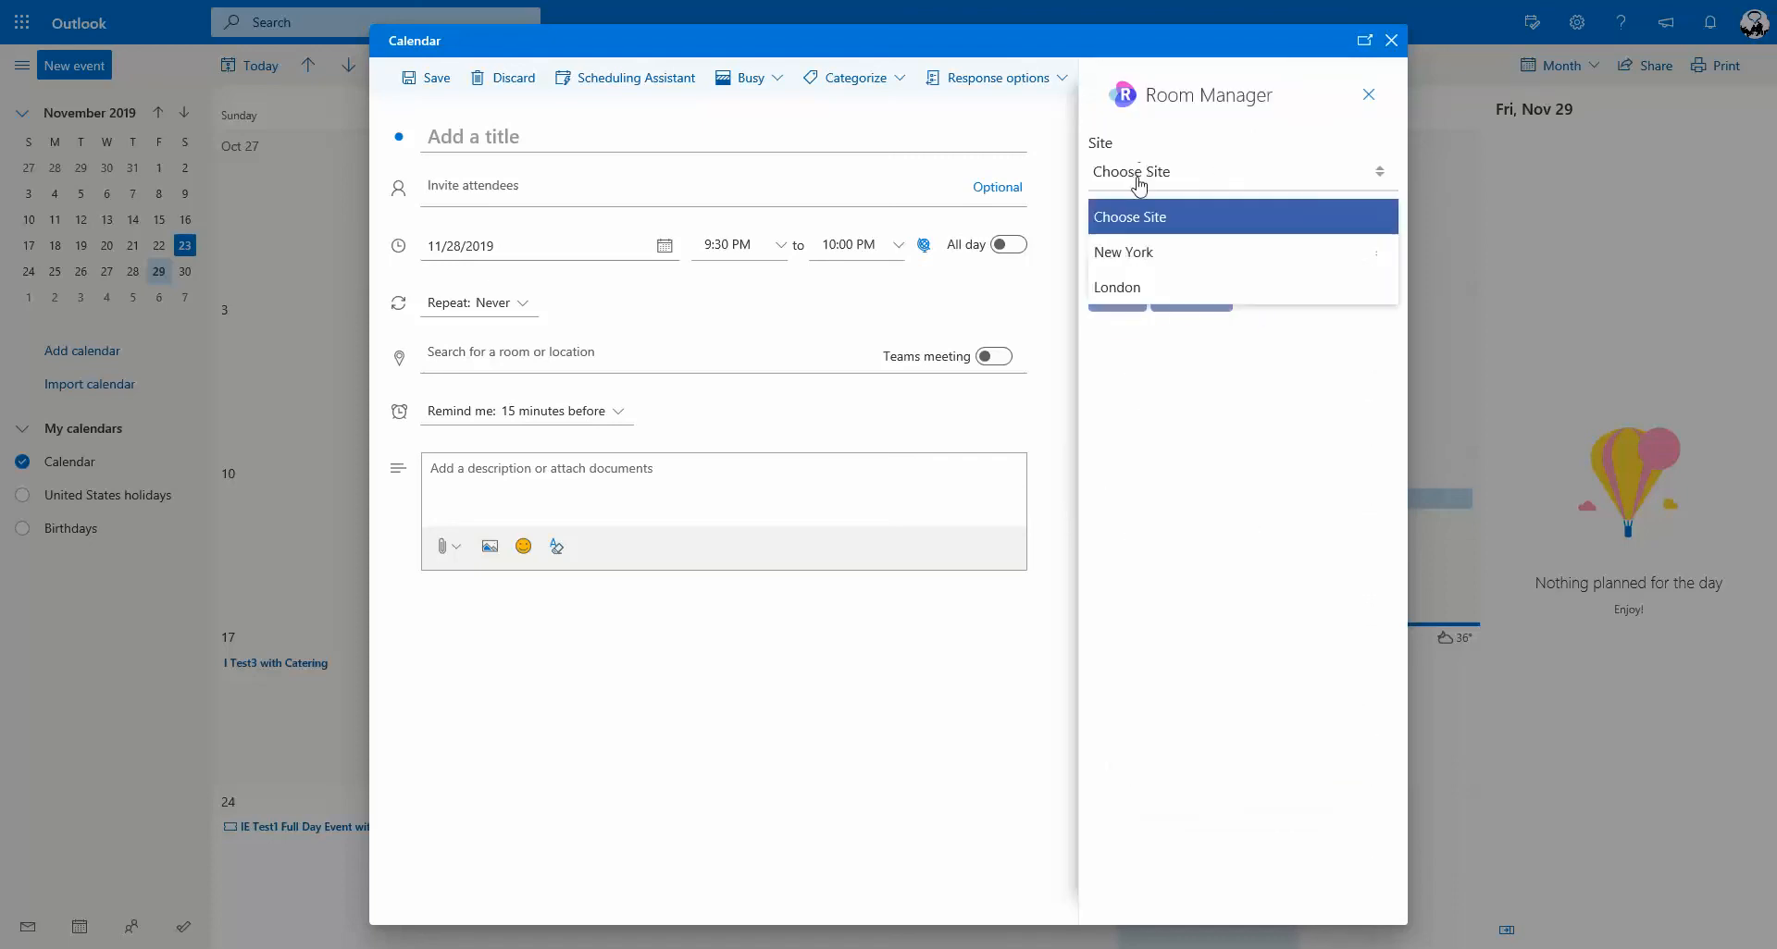
click(1131, 287)
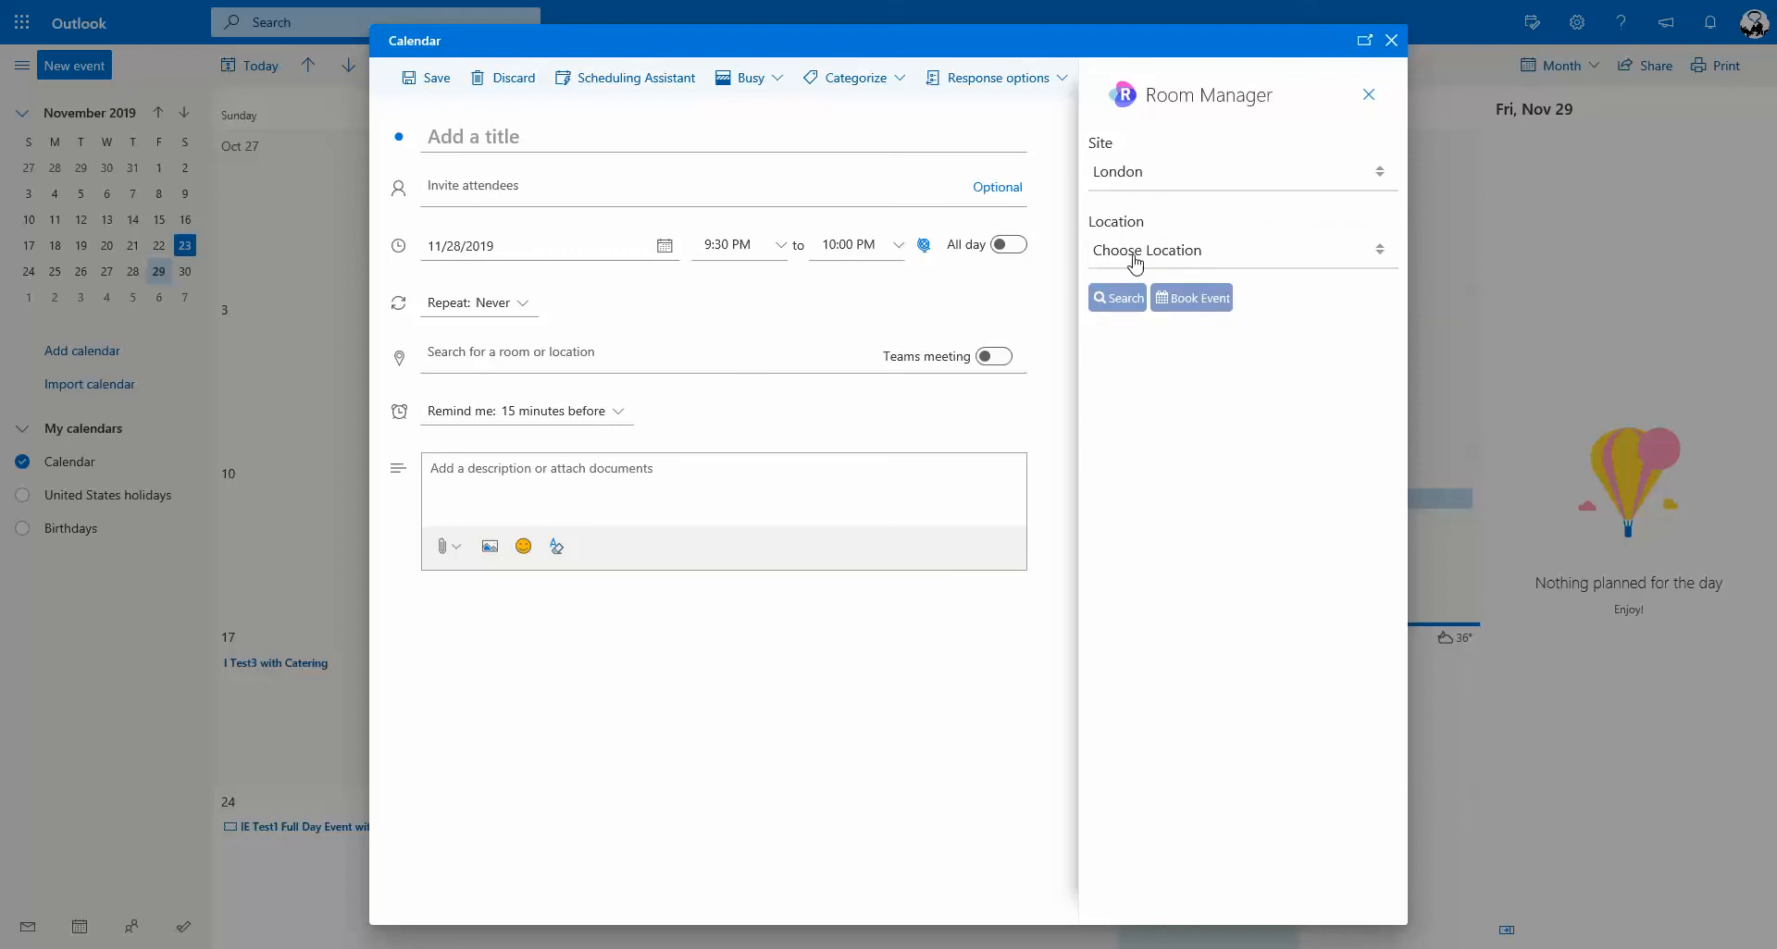
click(1134, 263)
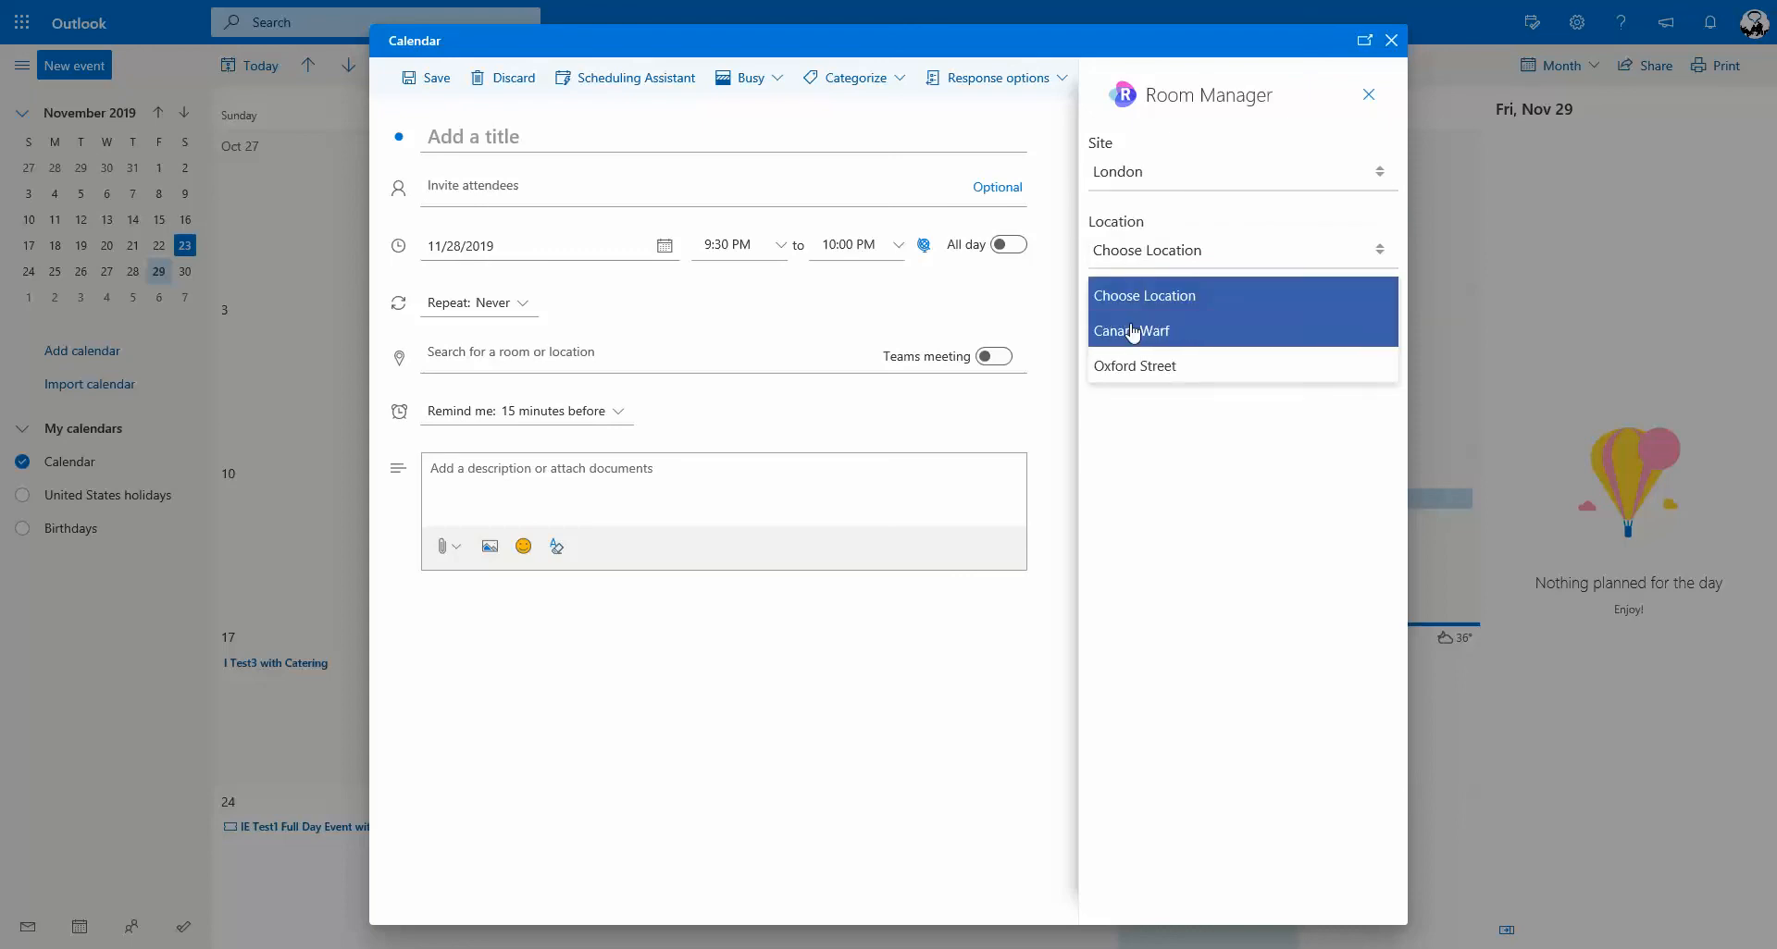
click(1133, 334)
click(1118, 298)
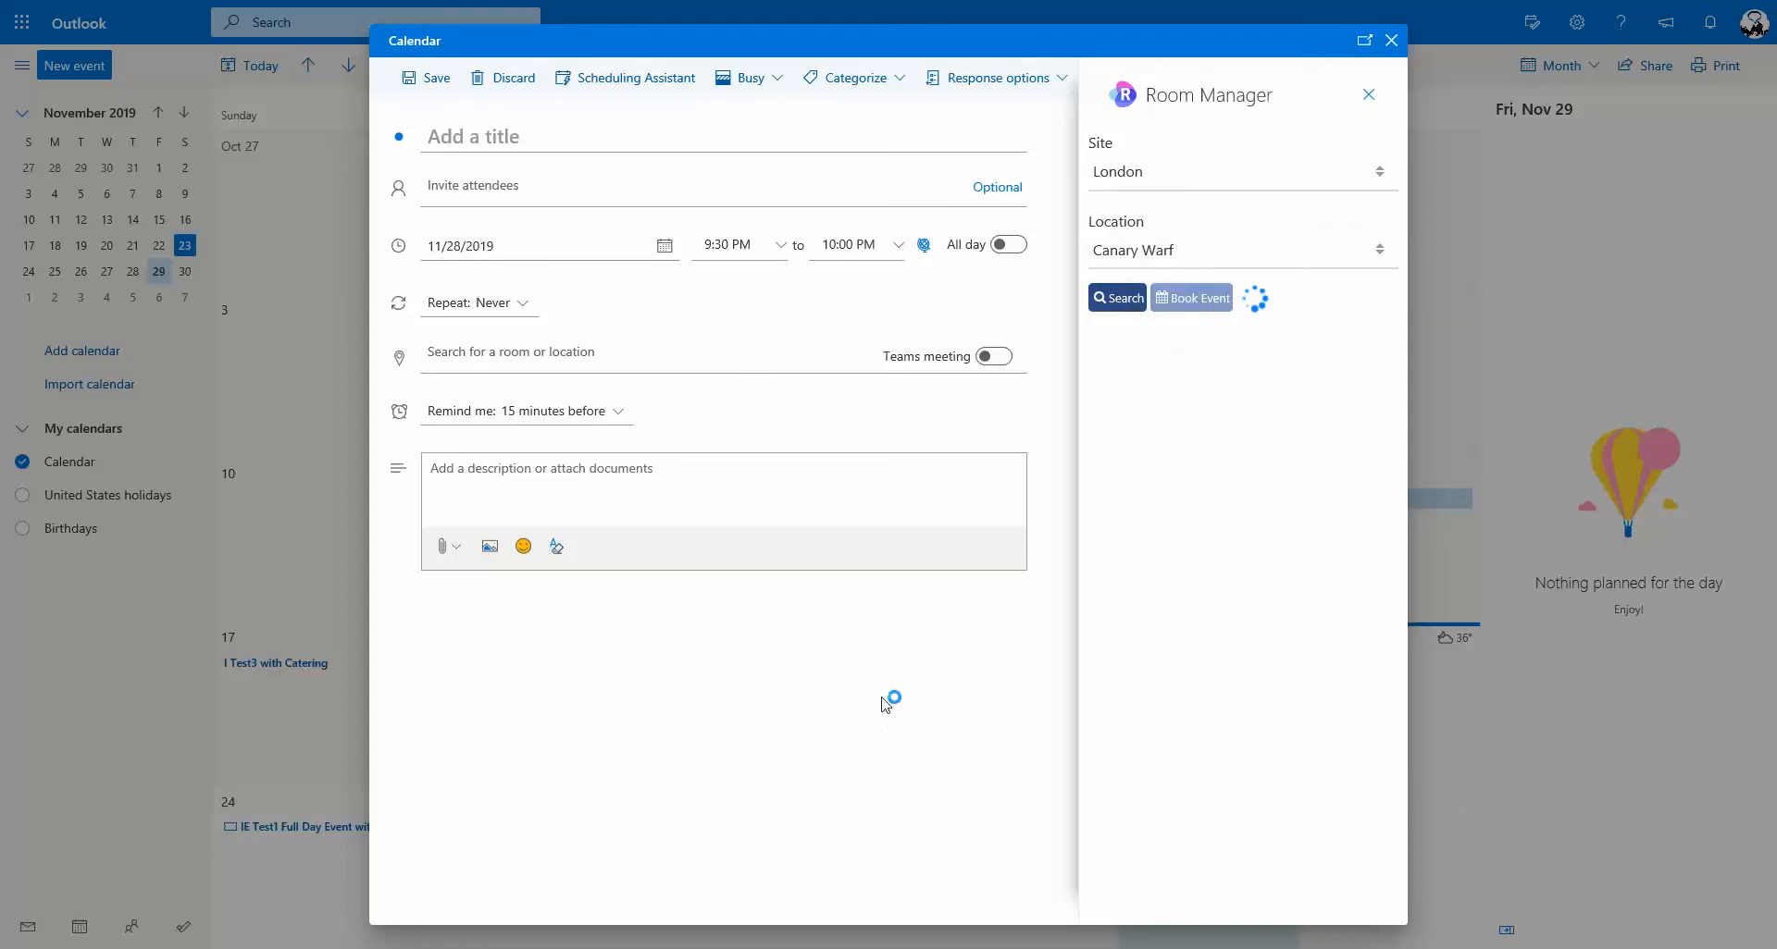